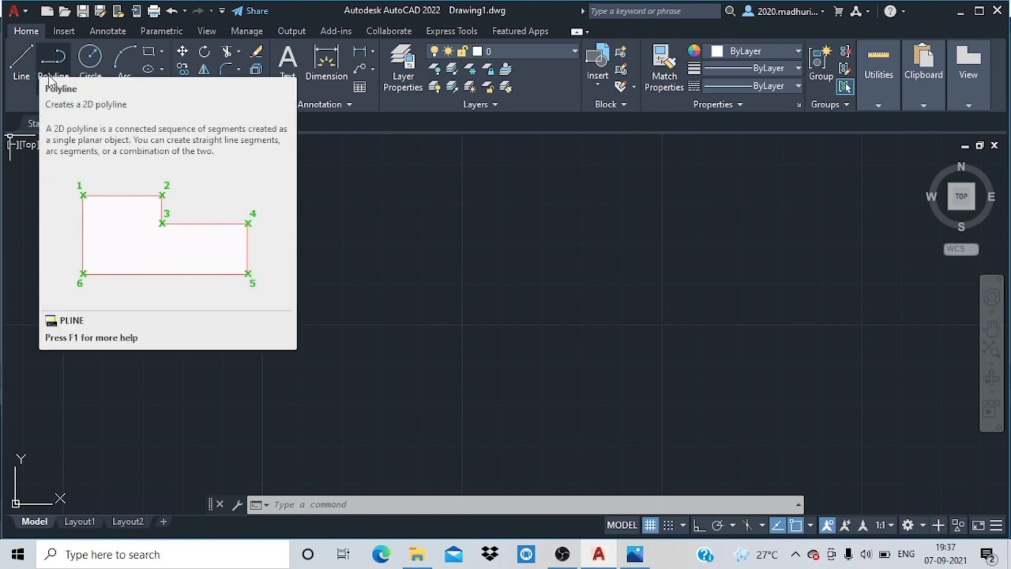
{"action": "left_click", "coordinate": [81, 74]}
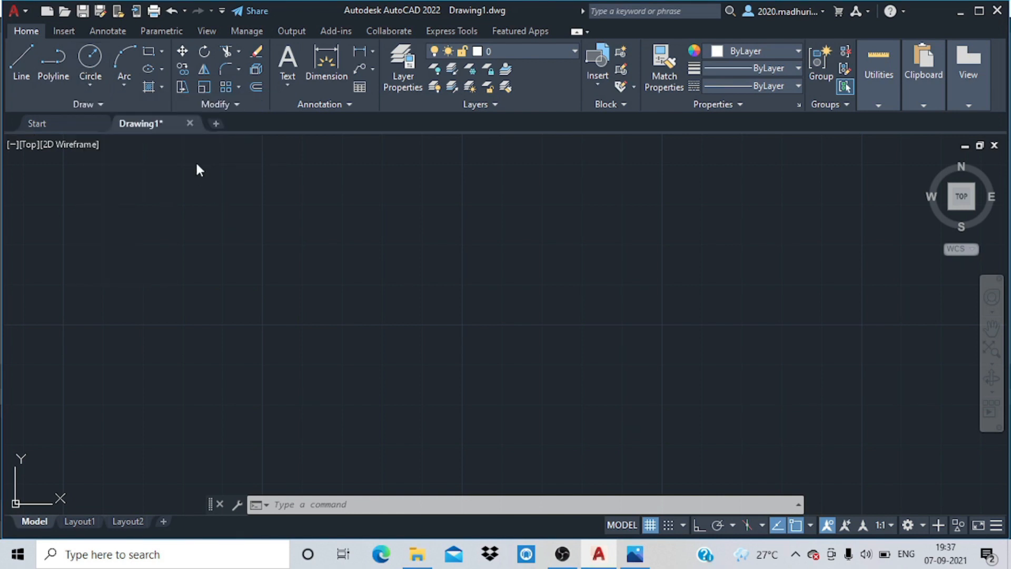
{"action": "left_click", "coordinate": [121, 87]}
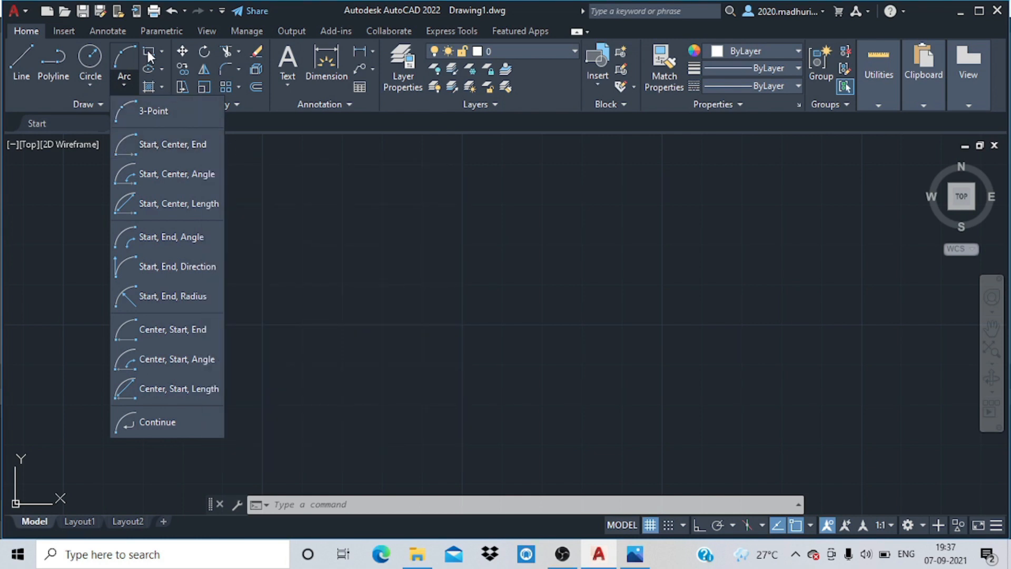
{"action": "left_click", "coordinate": [163, 50]}
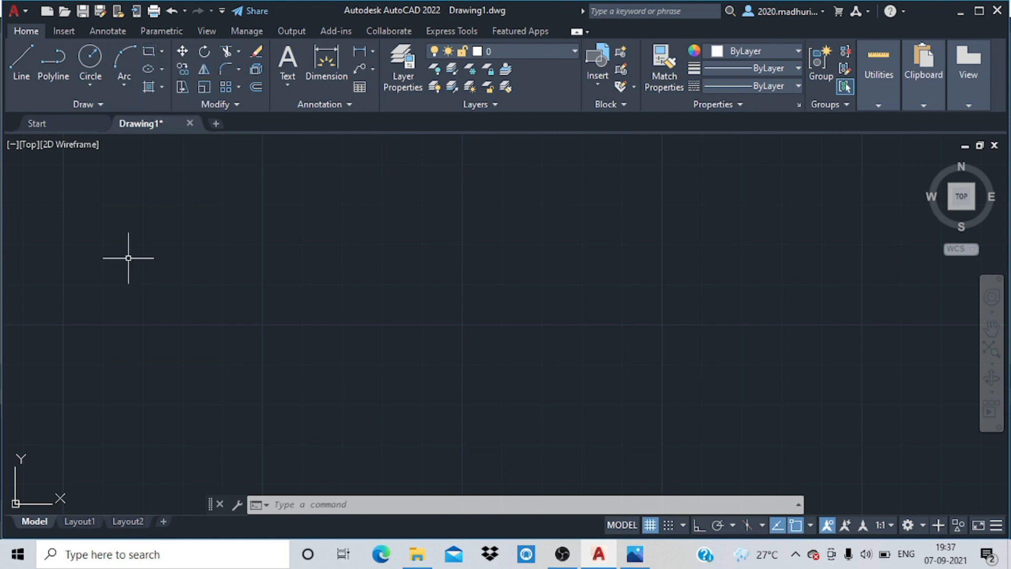
{"action": "left_click", "coordinate": [159, 70]}
Hatch the inside of the rectangle with the ANSI32 pattern
{"action": "left_click", "coordinate": [161, 87]}
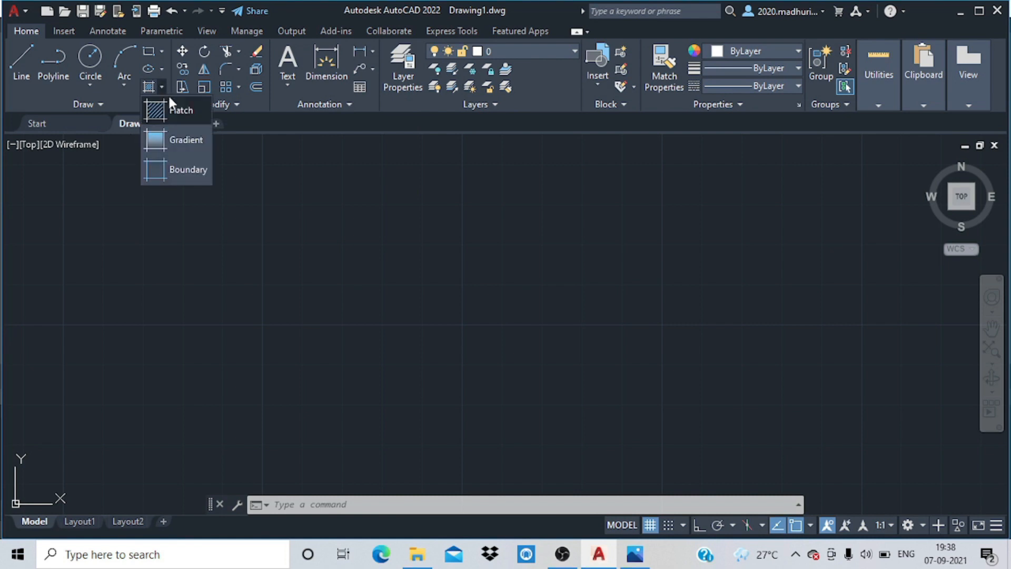
{"action": "left_click", "coordinate": [172, 110]}
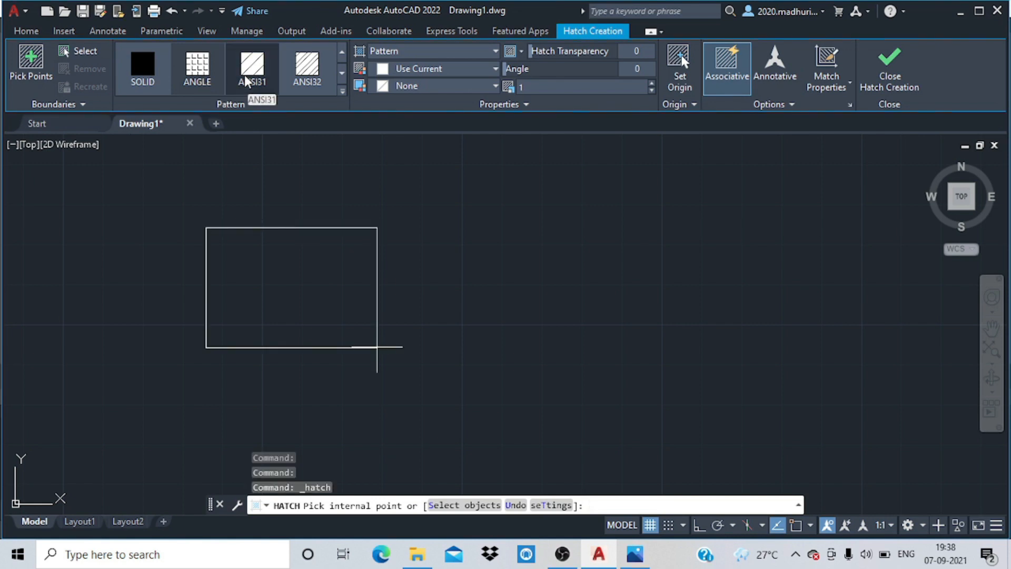
{"action": "left_click", "coordinate": [260, 291]}
{"action": "left_click", "coordinate": [251, 79]}
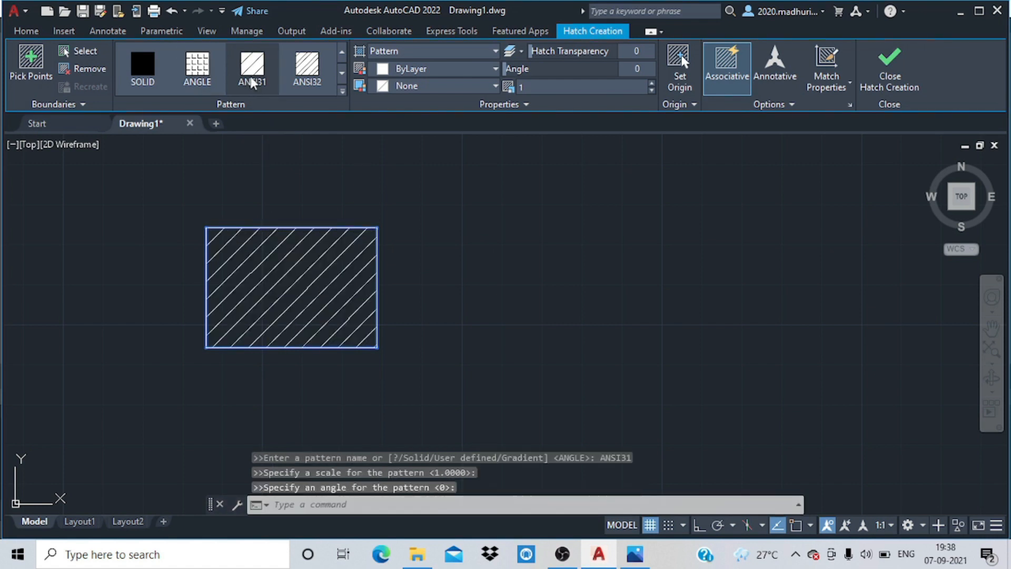
{"action": "left_click", "coordinate": [307, 66]}
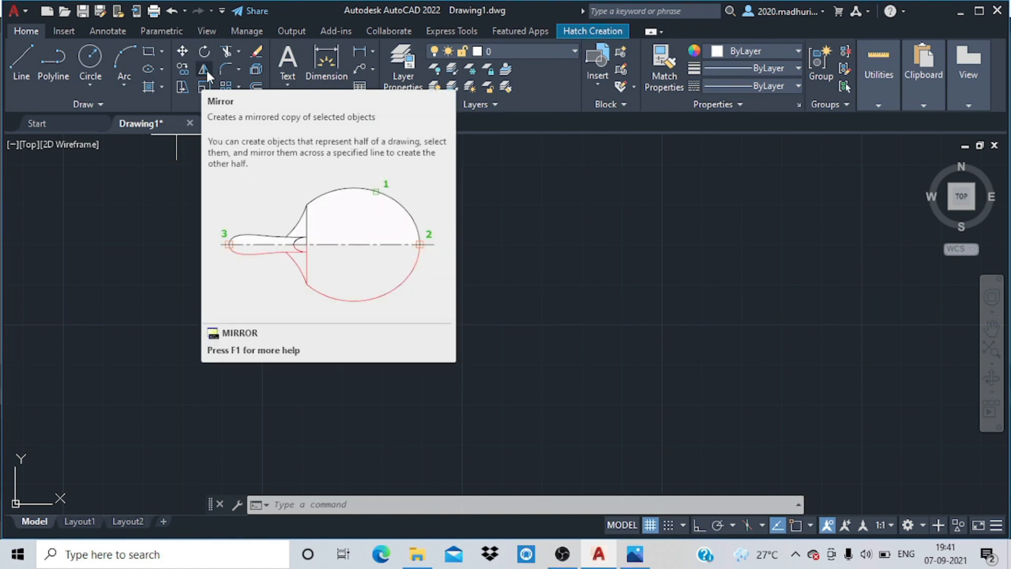
Mirror the rectangle outline across its bottom edge, keeping the source object
{"action": "left_click", "coordinate": [206, 68]}
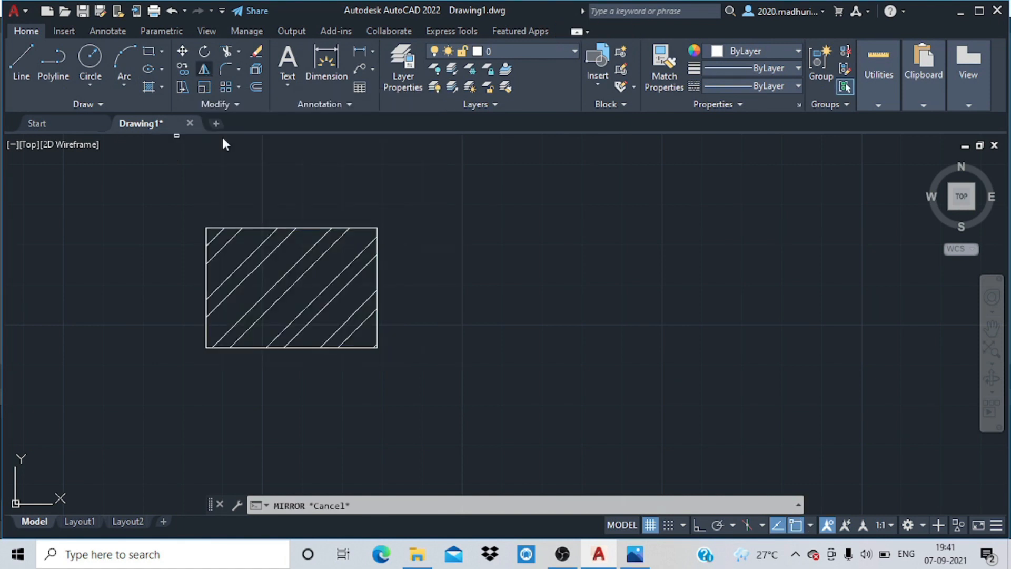
{"action": "left_click", "coordinate": [207, 347]}
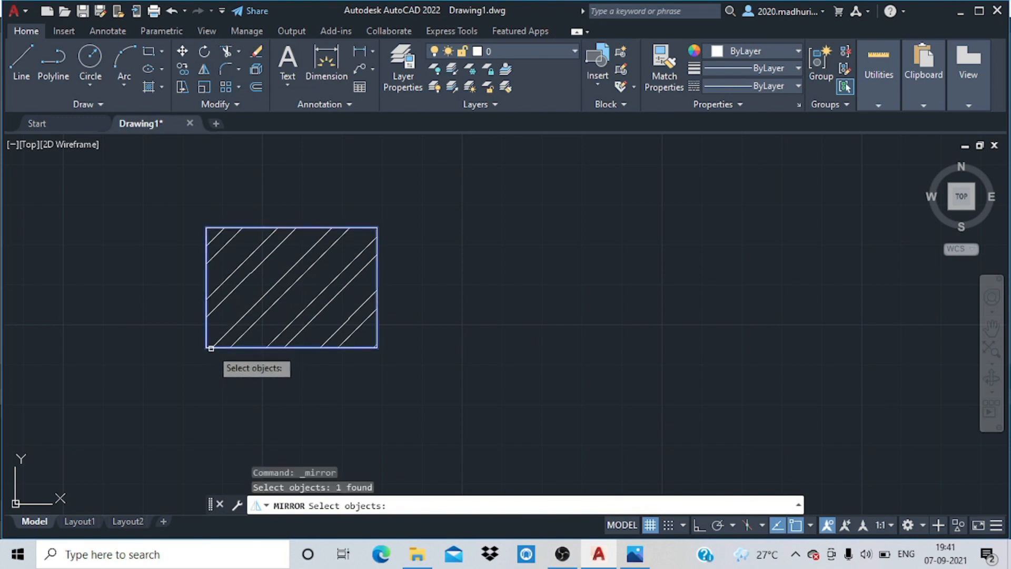
{"action": "key", "text": "Return"}
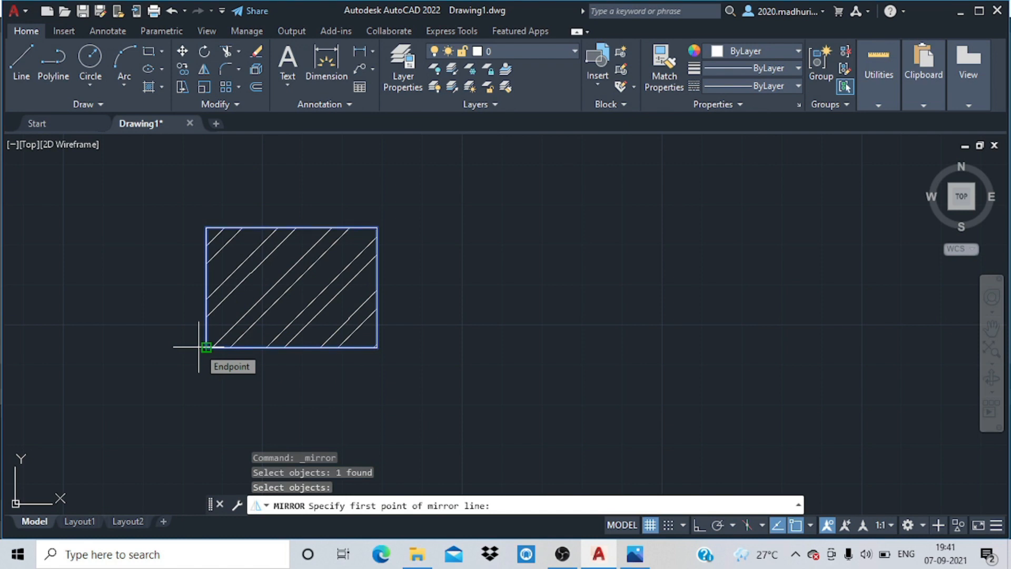
{"action": "left_click", "coordinate": [200, 346]}
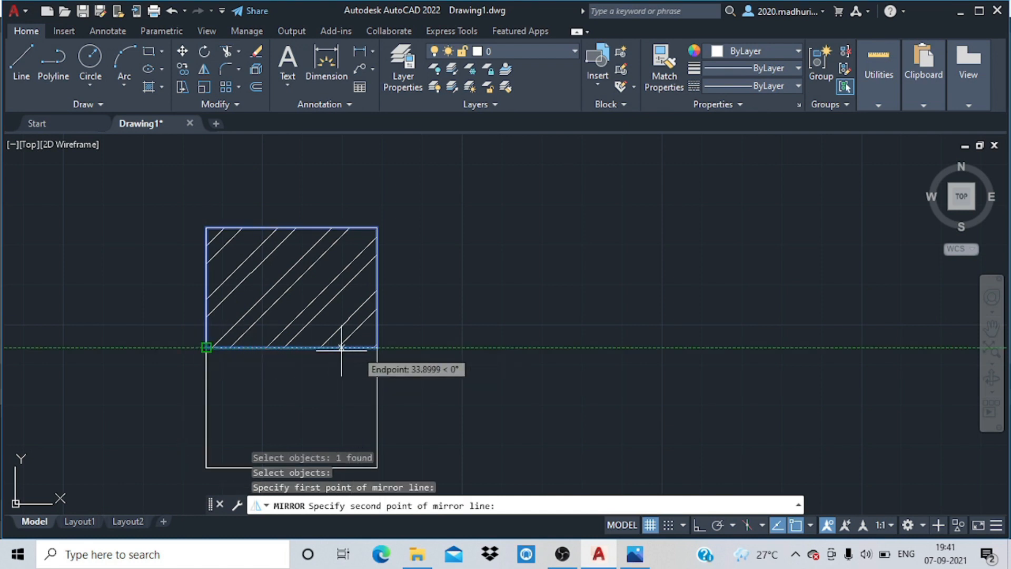
{"action": "left_click", "coordinate": [400, 348]}
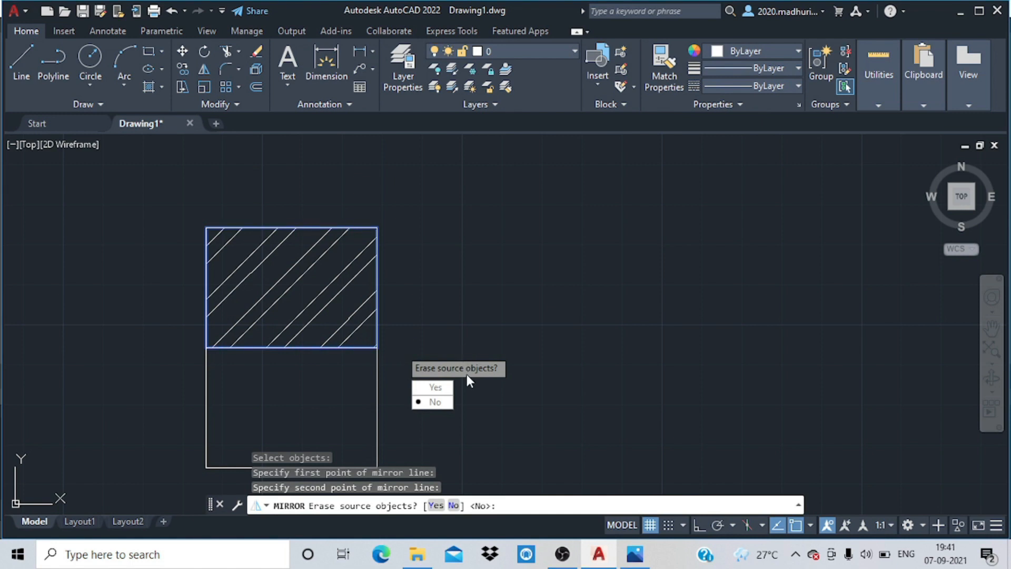
{"action": "left_click", "coordinate": [441, 401]}
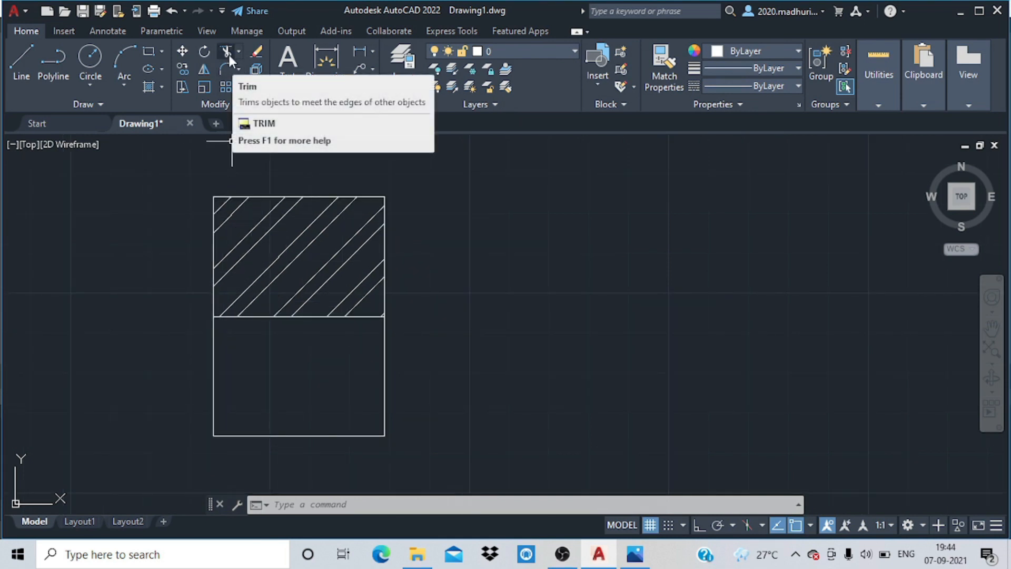
Trim away the upper rectangle's top edge, the shared middle edge and the lower rectangle's right edge
{"action": "left_click", "coordinate": [229, 53]}
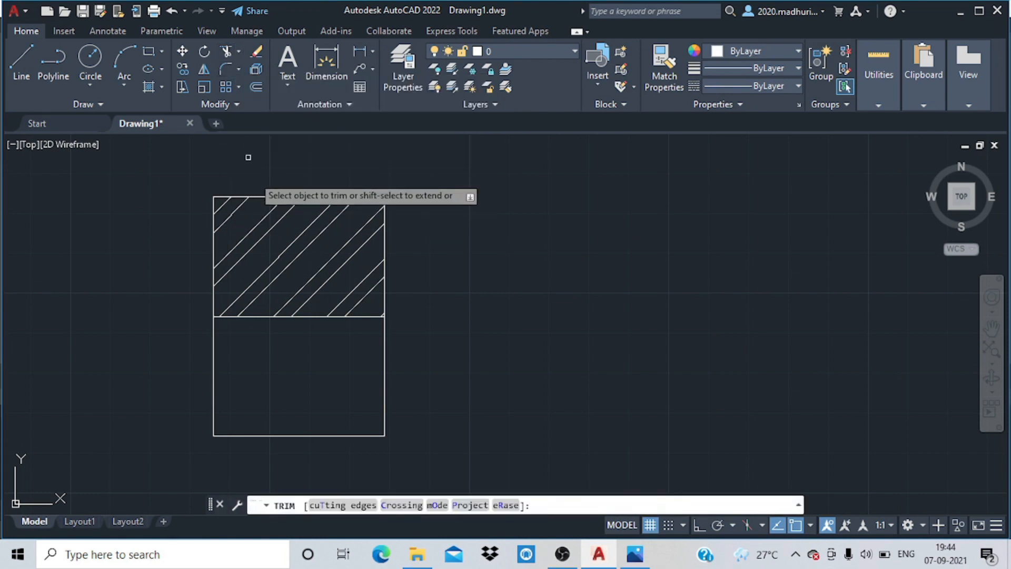
{"action": "left_click", "coordinate": [256, 199]}
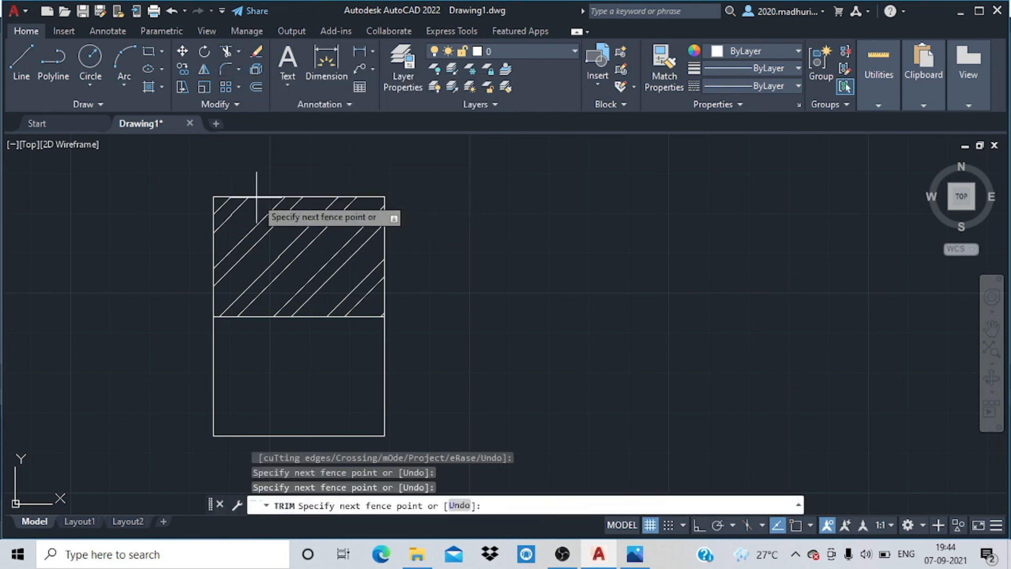
{"action": "key", "text": "Return"}
{"action": "left_click", "coordinate": [266, 197]}
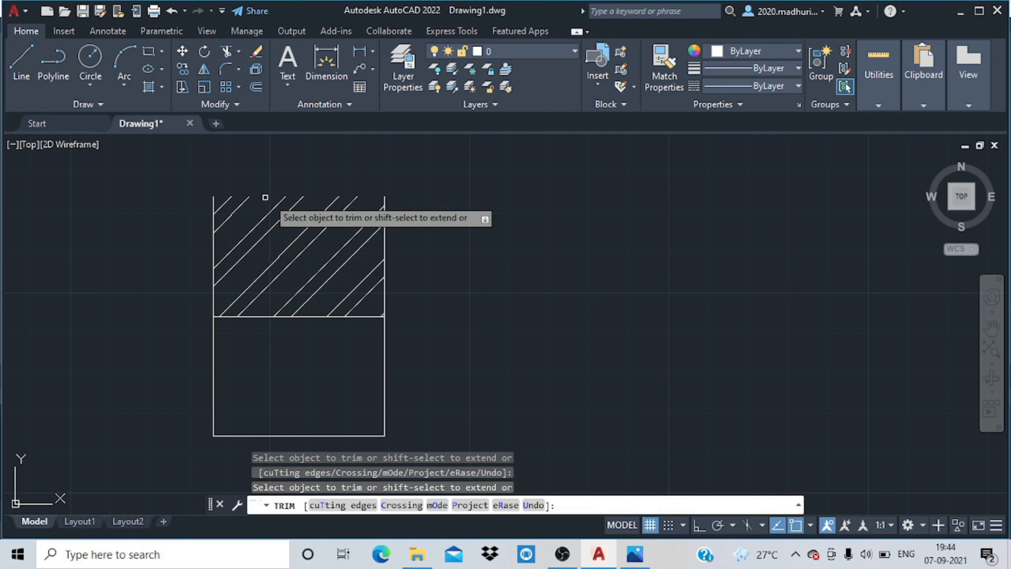
{"action": "left_click", "coordinate": [277, 204]}
{"action": "left_click", "coordinate": [289, 275]}
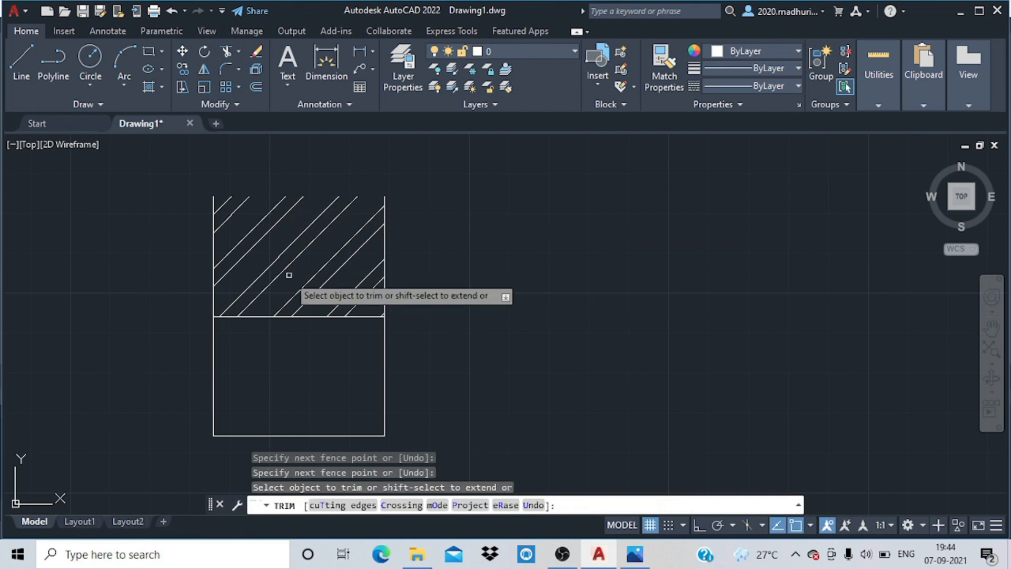
{"action": "left_click", "coordinate": [284, 249]}
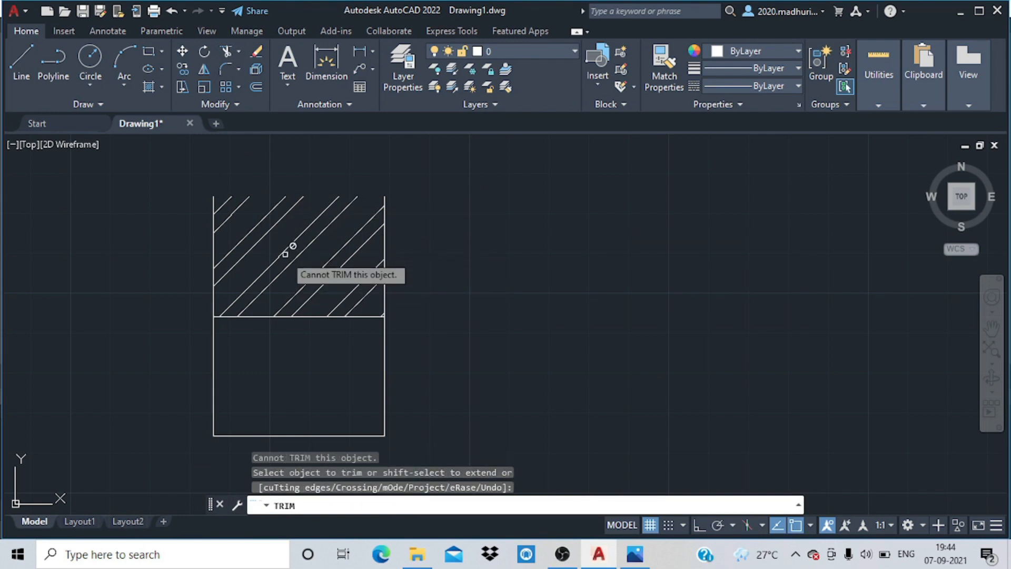
{"action": "left_click", "coordinate": [269, 316]}
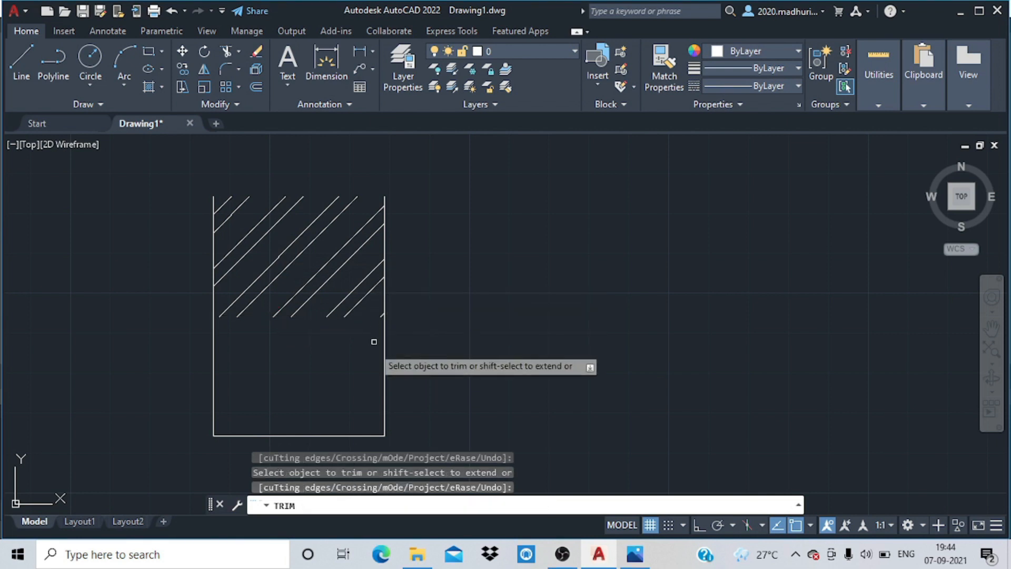
{"action": "left_click", "coordinate": [384, 353]}
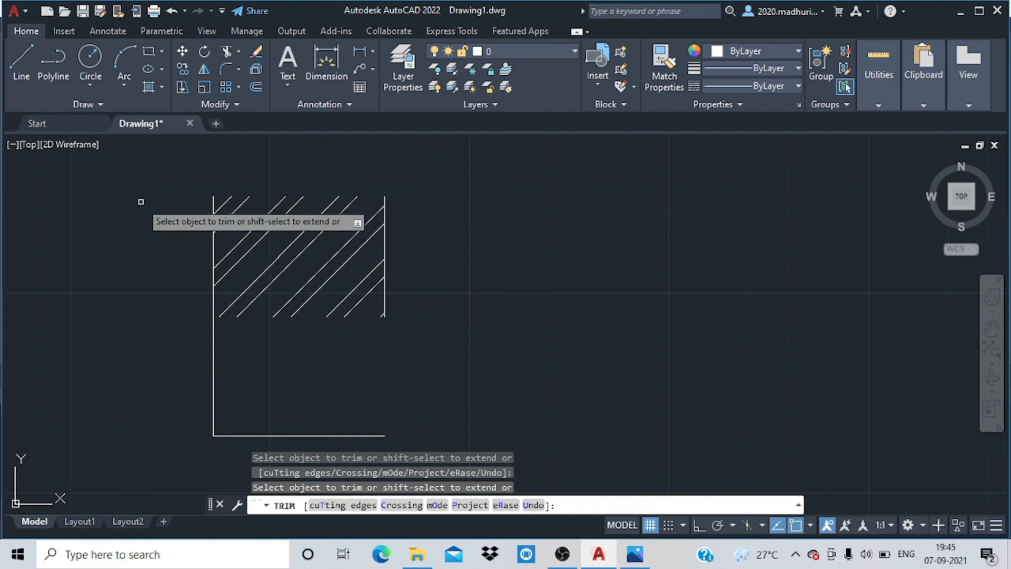
{"action": "key", "text": "Escape"}
Undo the last erase and delete the hatch together with all remaining rectangle edges
{"action": "key", "text": "ctrl+z"}
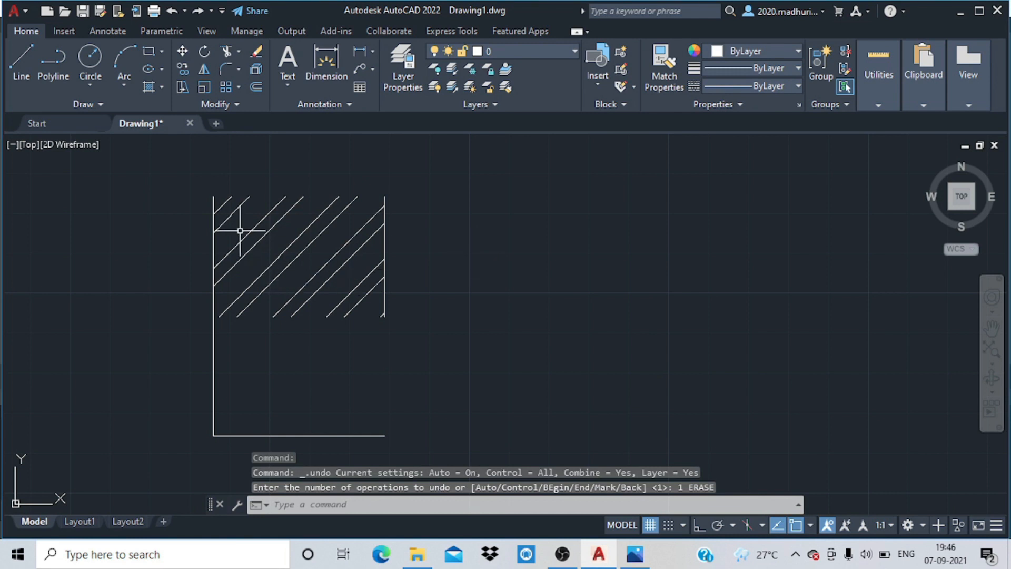
{"action": "left_click", "coordinate": [179, 161]}
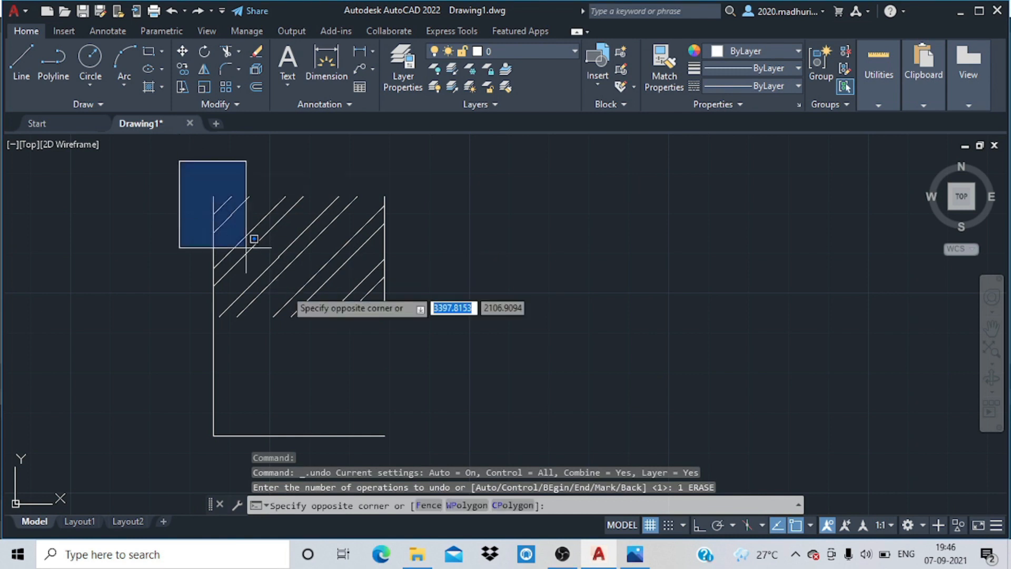
{"action": "left_click", "coordinate": [459, 435]}
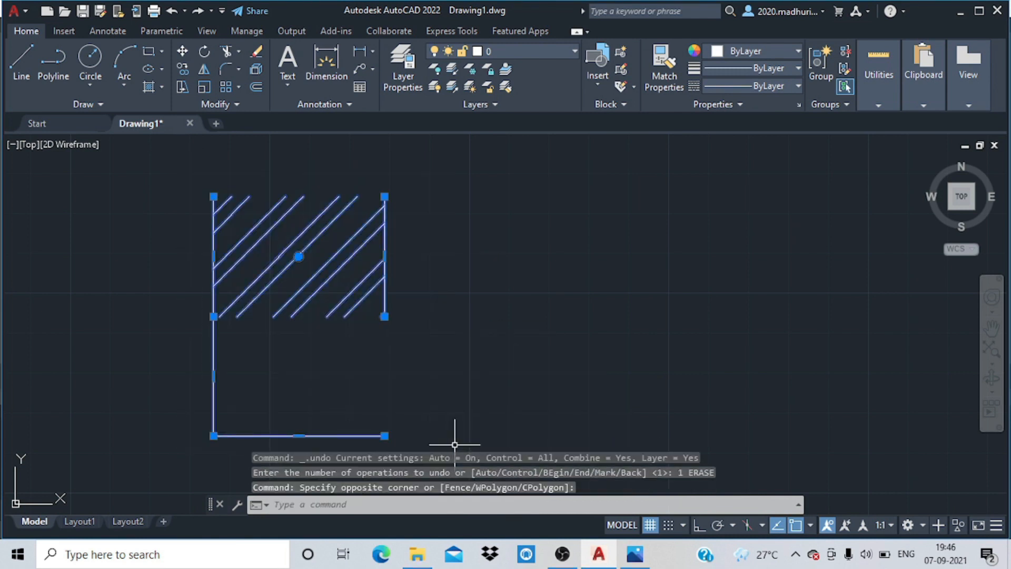
{"action": "key", "text": "Delete"}
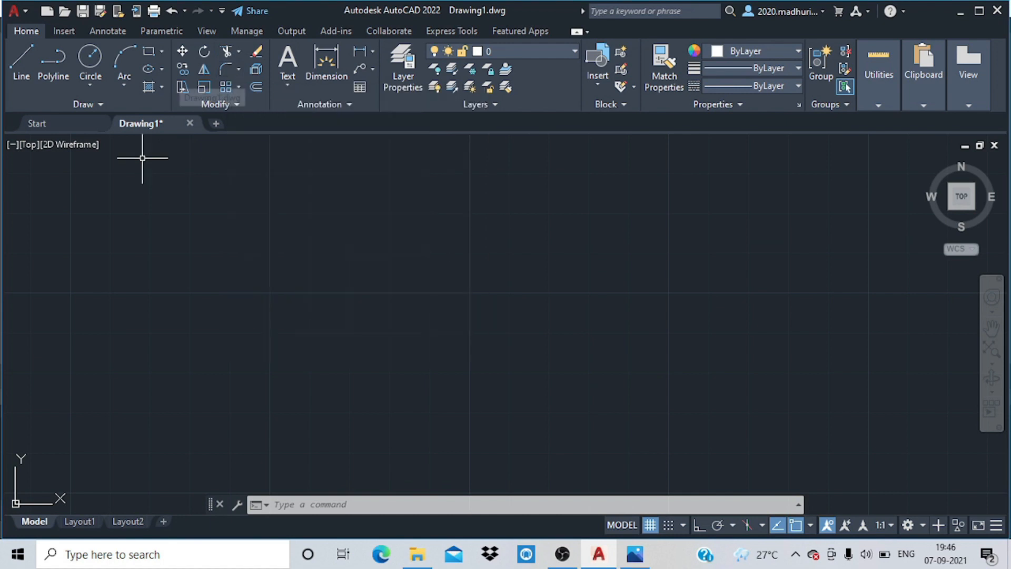
Draw a horizontal line 20 units long at 0° in the upper middle of the empty drawing
{"action": "left_click", "coordinate": [29, 68]}
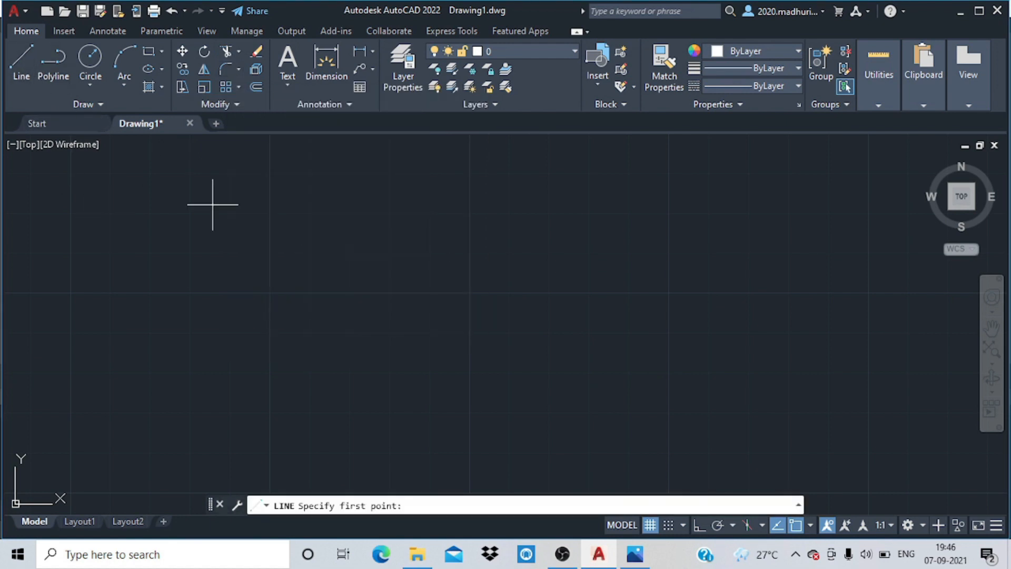
{"action": "left_click", "coordinate": [402, 206]}
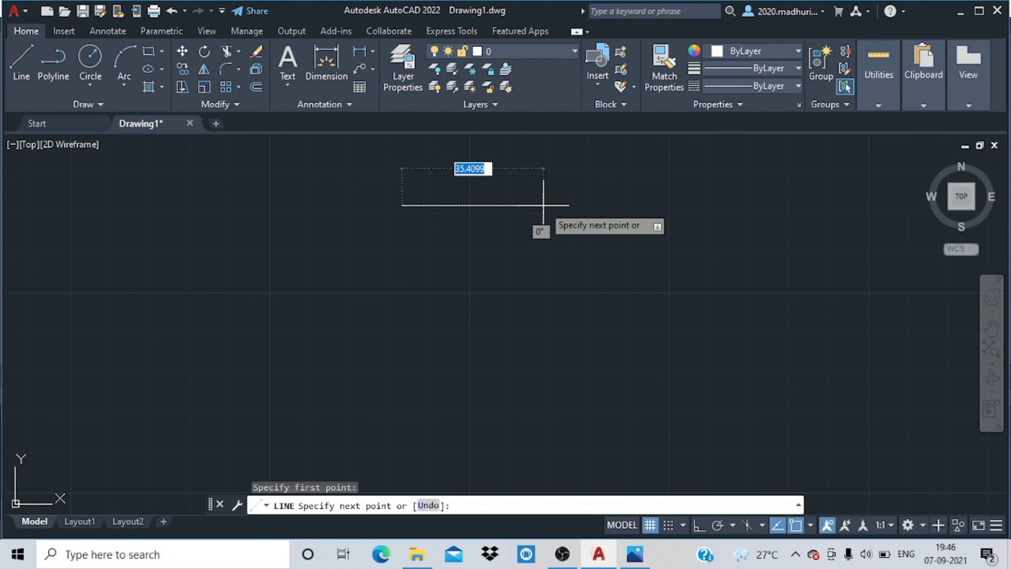
{"action": "type", "text": "20"}
{"action": "key", "text": "Tab"}
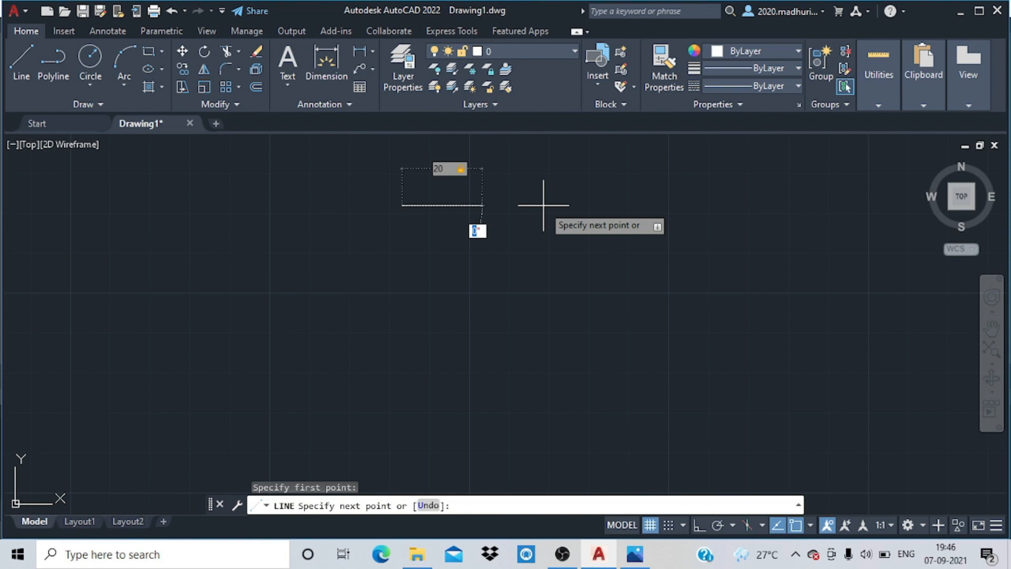
{"action": "type", "text": "0"}
{"action": "key", "text": "Return"}
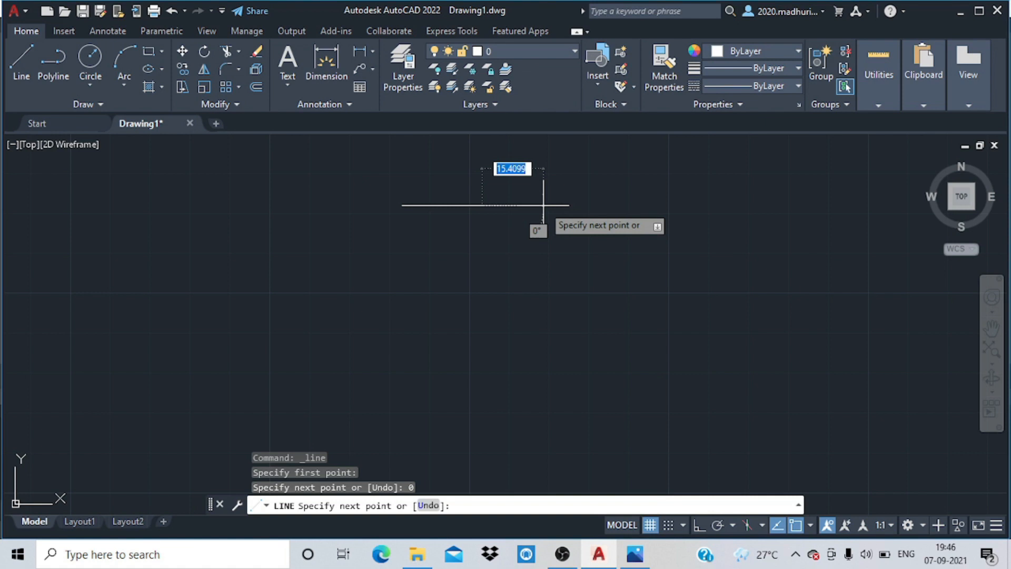
{"action": "key", "text": "Escape"}
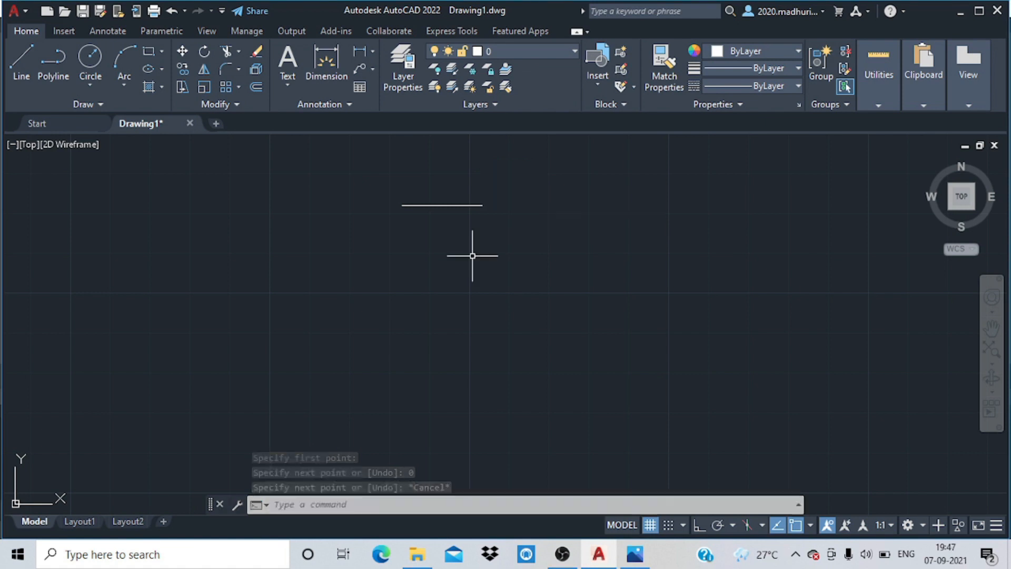
Draw a separate vertical line 20 units long at 90°, running downward below and left of the horizontal line
{"action": "left_click", "coordinate": [27, 56]}
{"action": "left_click", "coordinate": [364, 244]}
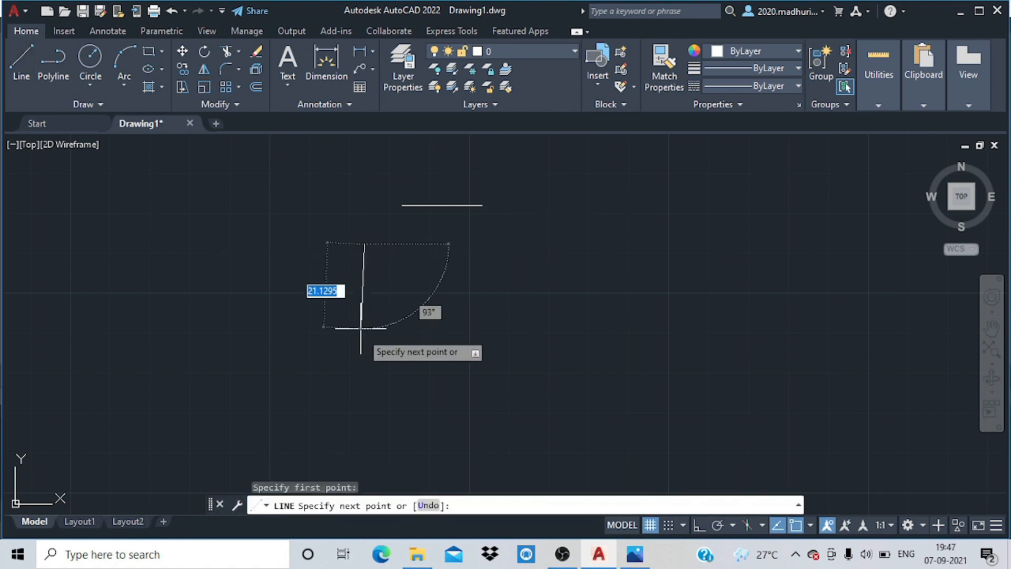
{"action": "type", "text": "2-"}
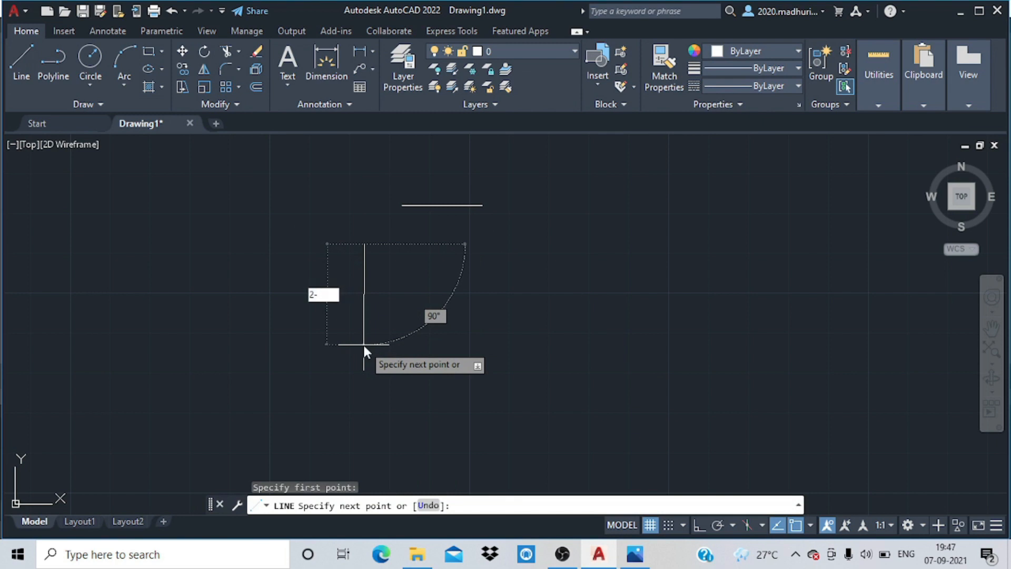
{"action": "key", "text": "BackSpace"}
{"action": "type", "text": "0"}
{"action": "key", "text": "Tab"}
{"action": "type", "text": "90"}
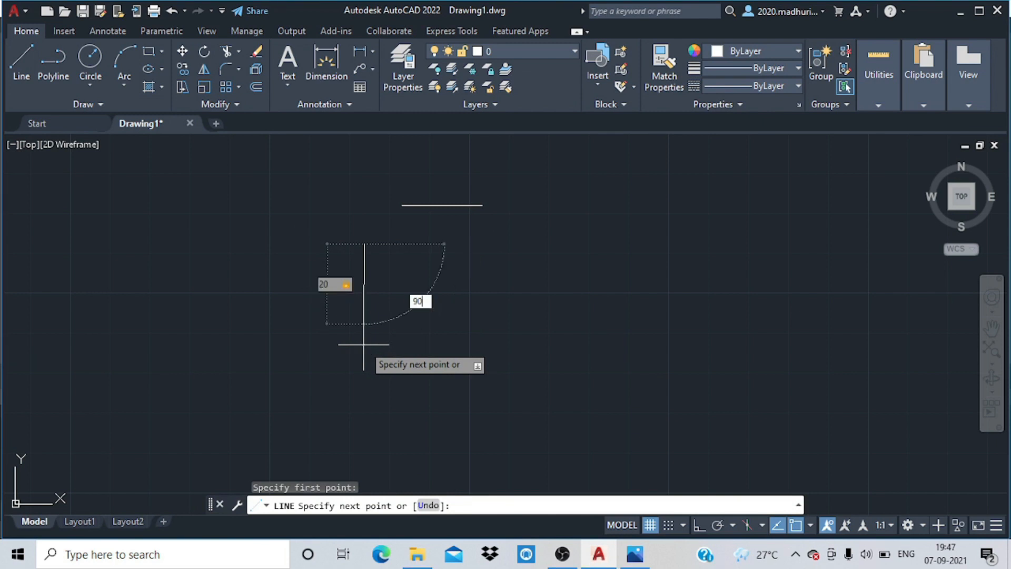
{"action": "key", "text": "Return"}
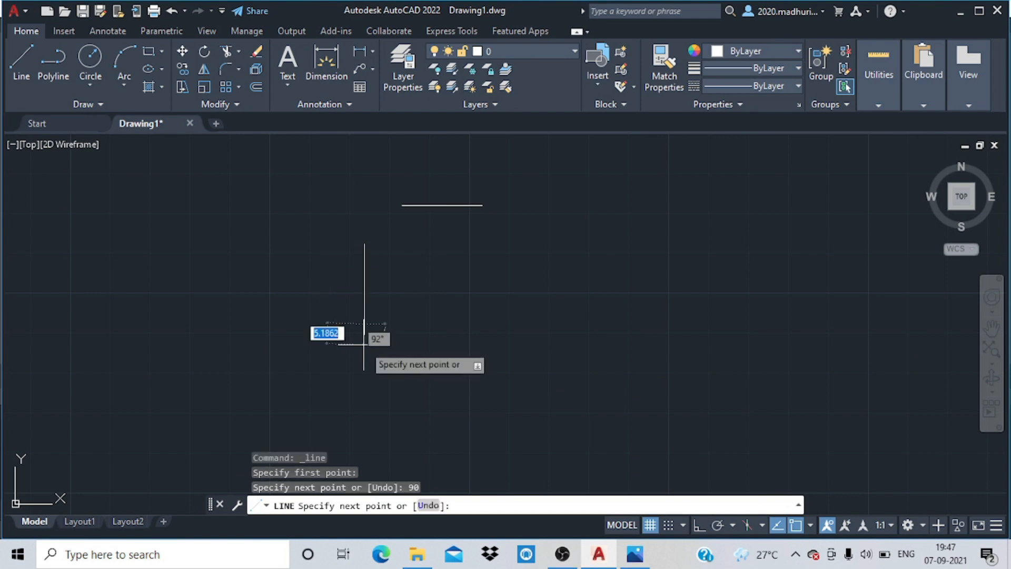
{"action": "key", "text": "Return"}
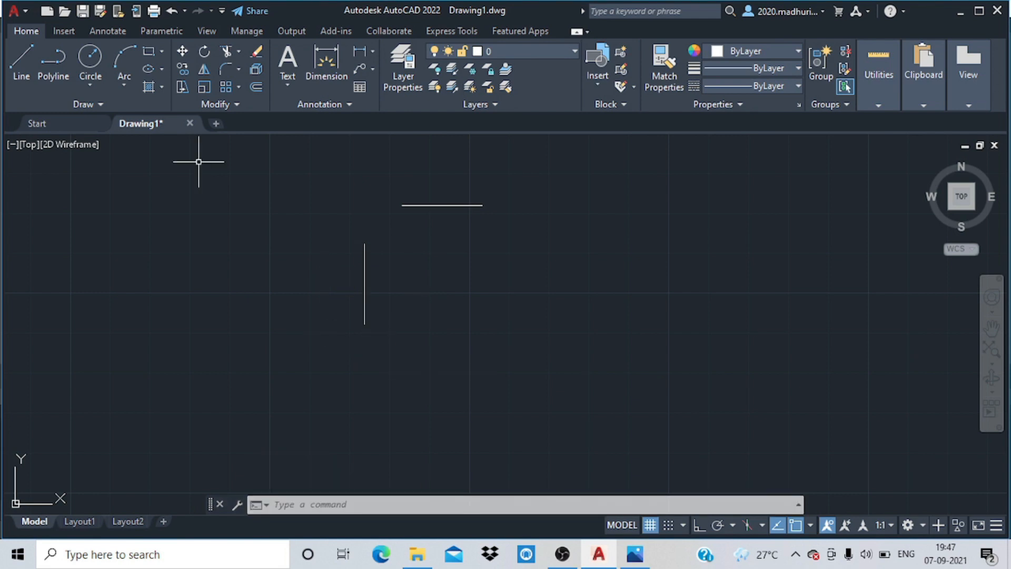
Join the vertical line's upper end to the horizontal line's nearest end with a Blend Curves transition
{"action": "left_click", "coordinate": [228, 65]}
{"action": "left_click", "coordinate": [238, 68]}
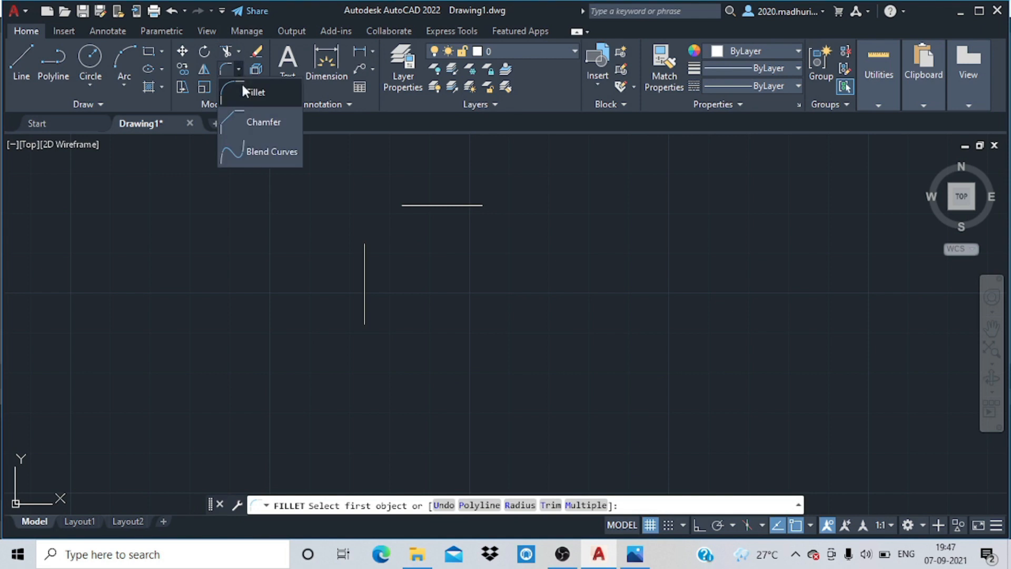
{"action": "left_click", "coordinate": [253, 153]}
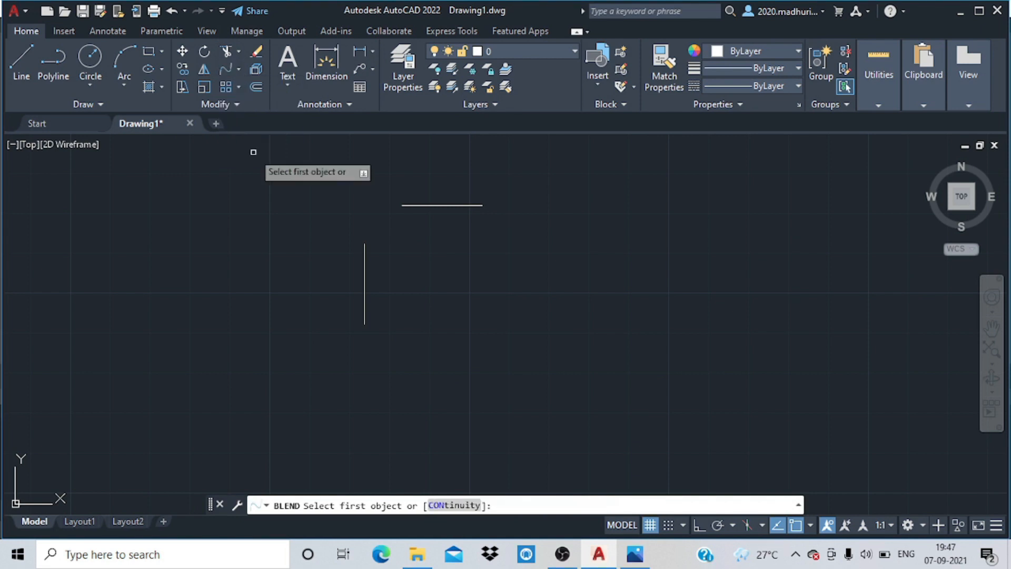
{"action": "left_click", "coordinate": [364, 284]}
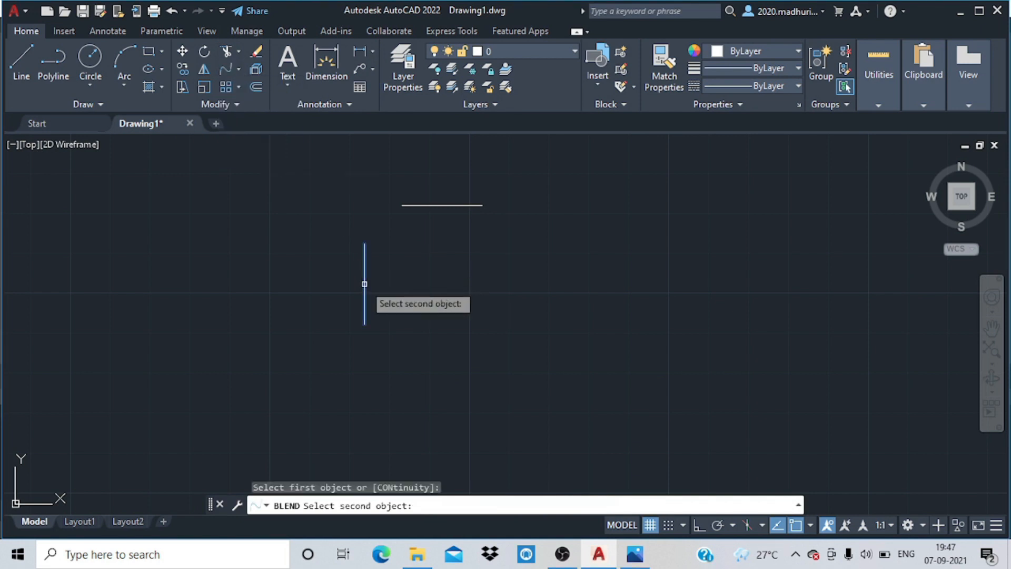
{"action": "left_click", "coordinate": [409, 205]}
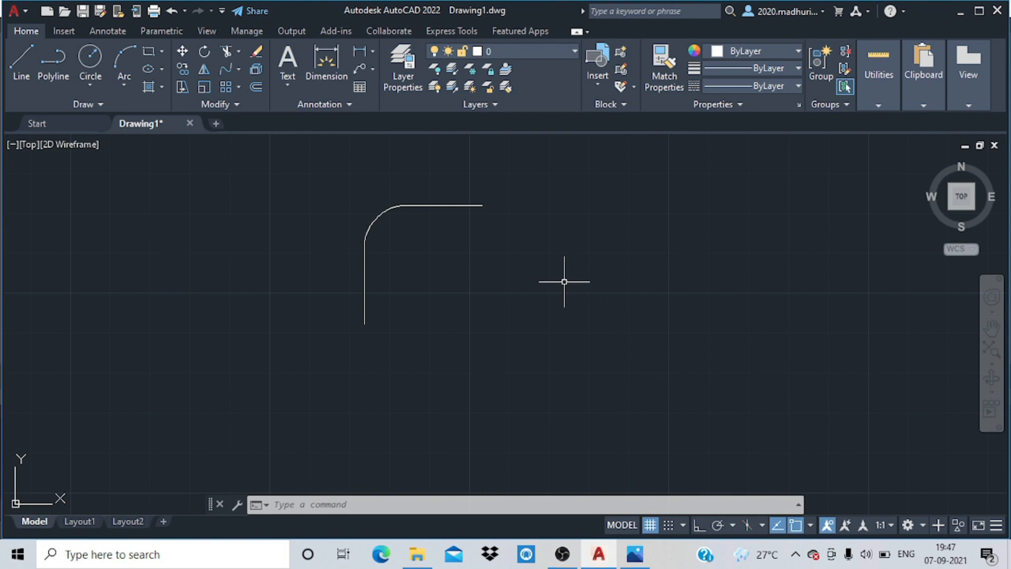
Load the CENTERX2 linetype from acadiso.lin through the Linetype Manager
{"action": "middle_click_drag", "start_coordinate": [564, 281], "coordinate": [324, 308]}
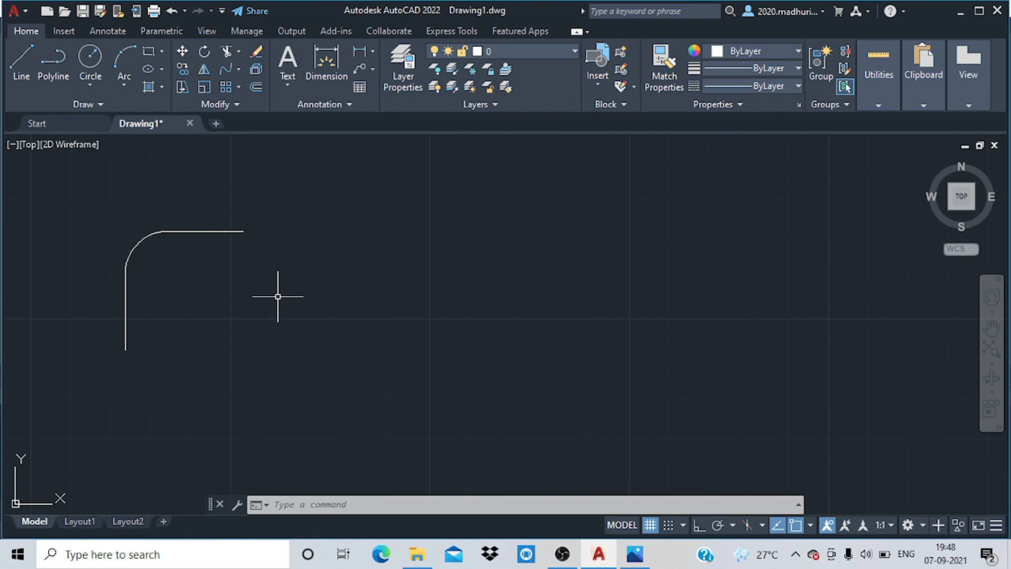
{"action": "mouse_move", "coordinate": [434, 290]}
{"action": "middle_mouse_down"}
{"action": "mouse_move", "coordinate": [242, 293]}
{"action": "mouse_move", "coordinate": [426, 291]}
{"action": "middle_mouse_up"}
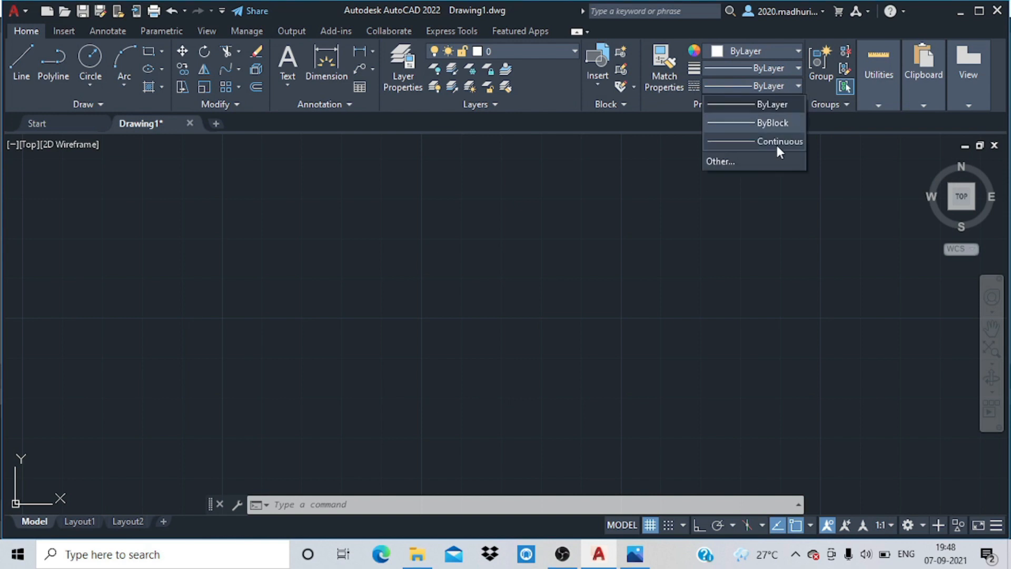
{"action": "left_click", "coordinate": [777, 160]}
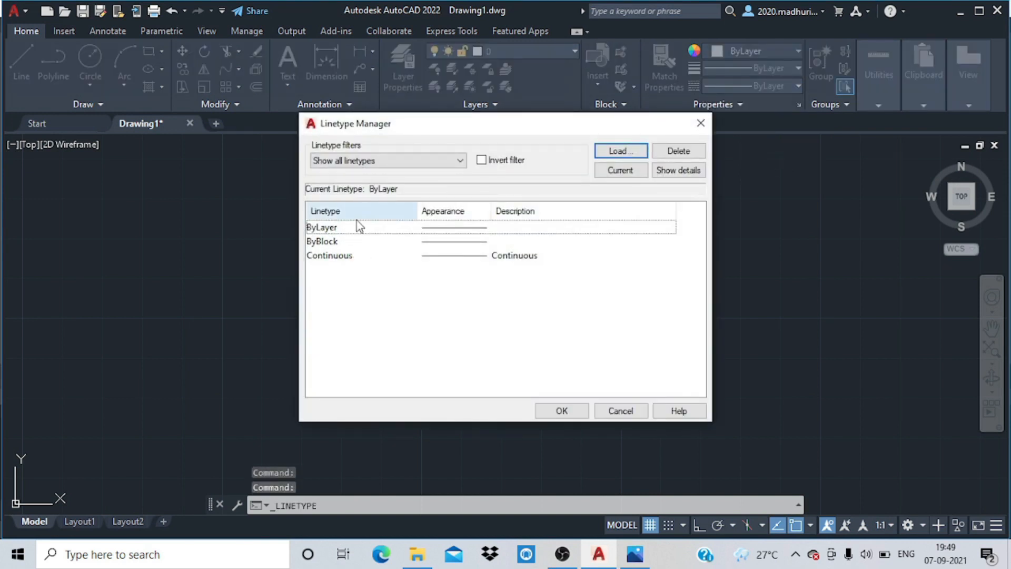
{"action": "left_click", "coordinate": [615, 151]}
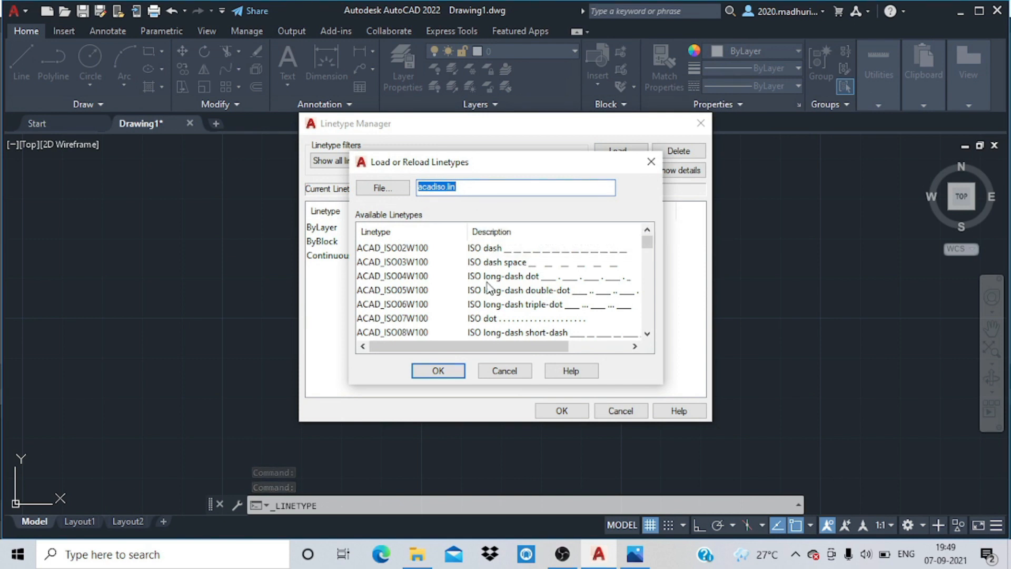
{"action": "scroll", "coordinate": [488, 286], "scroll_direction": "down", "scroll_amount": 3}
{"action": "scroll", "coordinate": [488, 287], "scroll_direction": "down", "scroll_amount": 2}
{"action": "scroll", "coordinate": [488, 286], "scroll_direction": "down", "scroll_amount": 2}
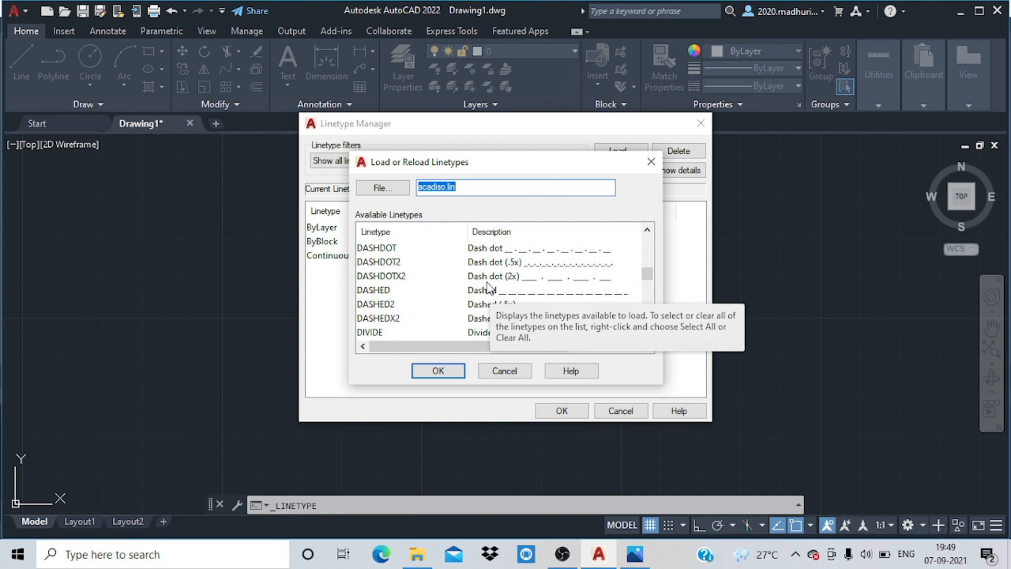
{"action": "scroll", "coordinate": [488, 287], "scroll_direction": "up", "scroll_amount": 1}
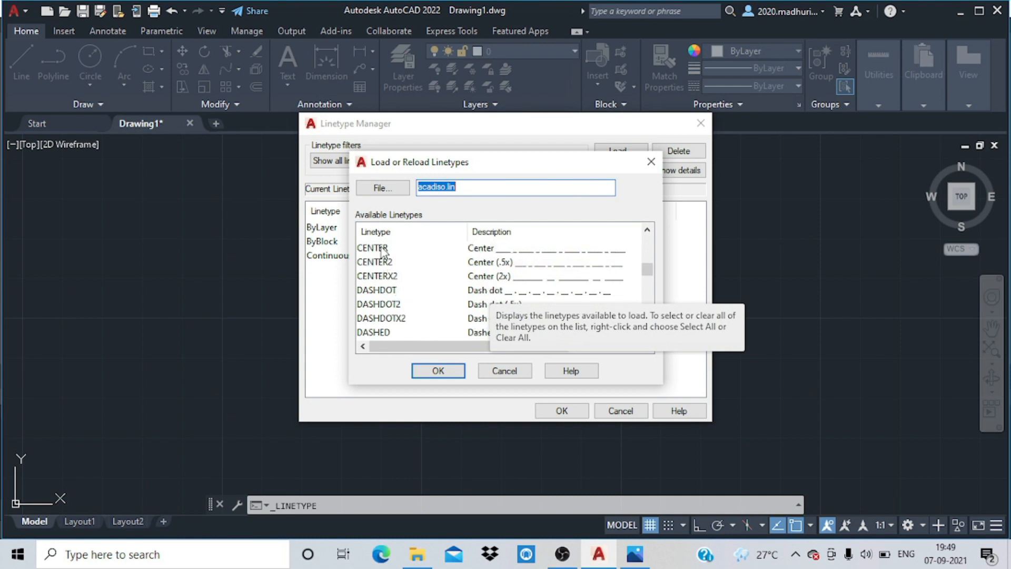
{"action": "left_click", "coordinate": [386, 278]}
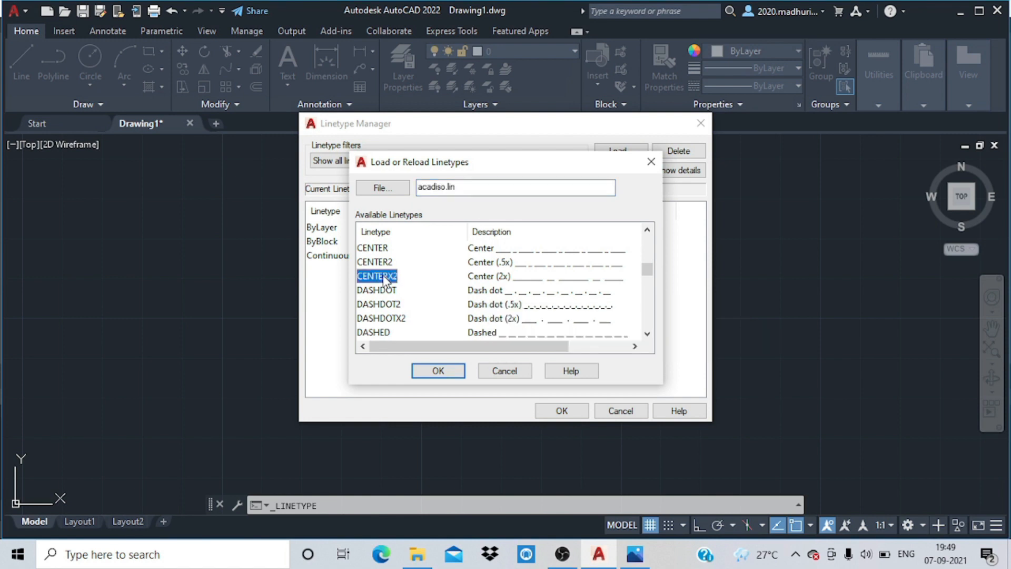
{"action": "scroll", "coordinate": [386, 280], "scroll_direction": "down", "scroll_amount": 1}
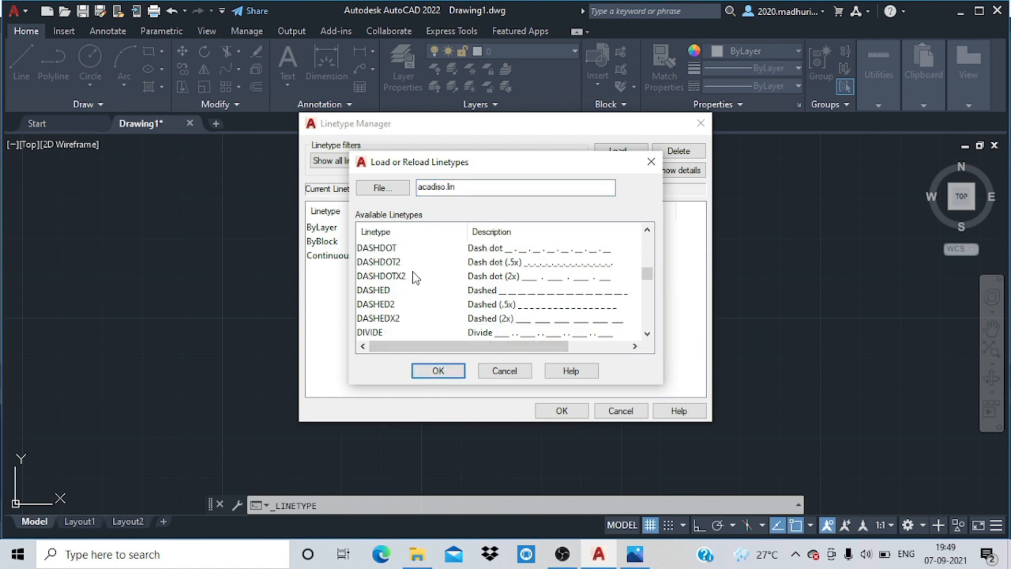
{"action": "scroll", "coordinate": [415, 278], "scroll_direction": "up", "scroll_amount": 2}
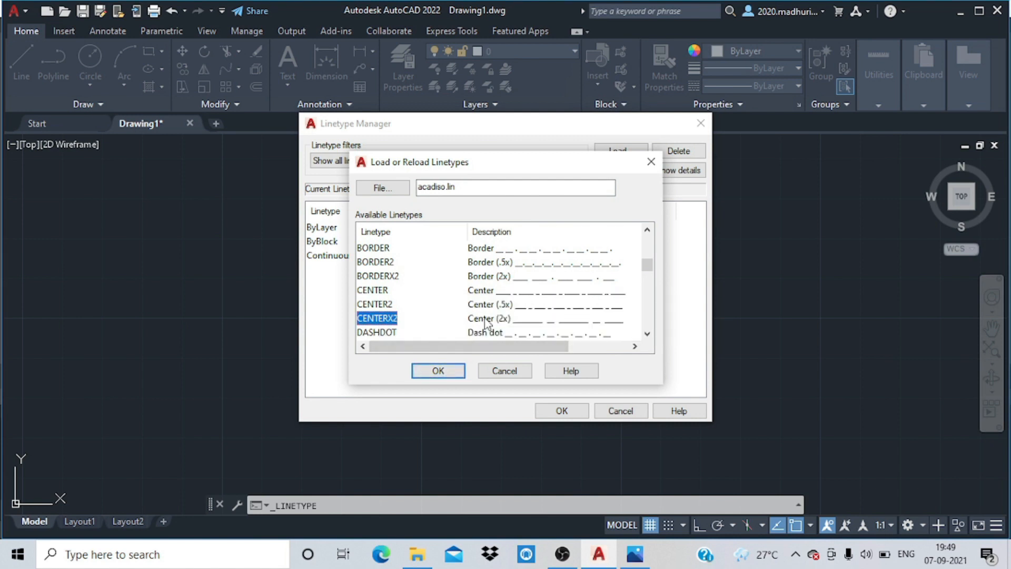
{"action": "left_click", "coordinate": [462, 370]}
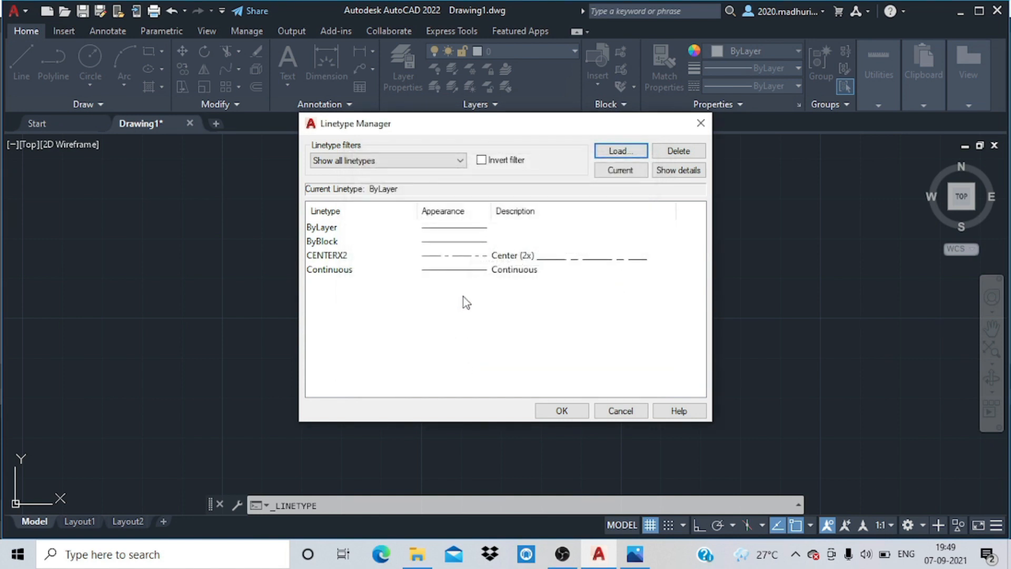
Load the HIDDENX2 linetype as well and accept the Linetype Manager changes
{"action": "left_click", "coordinate": [621, 151]}
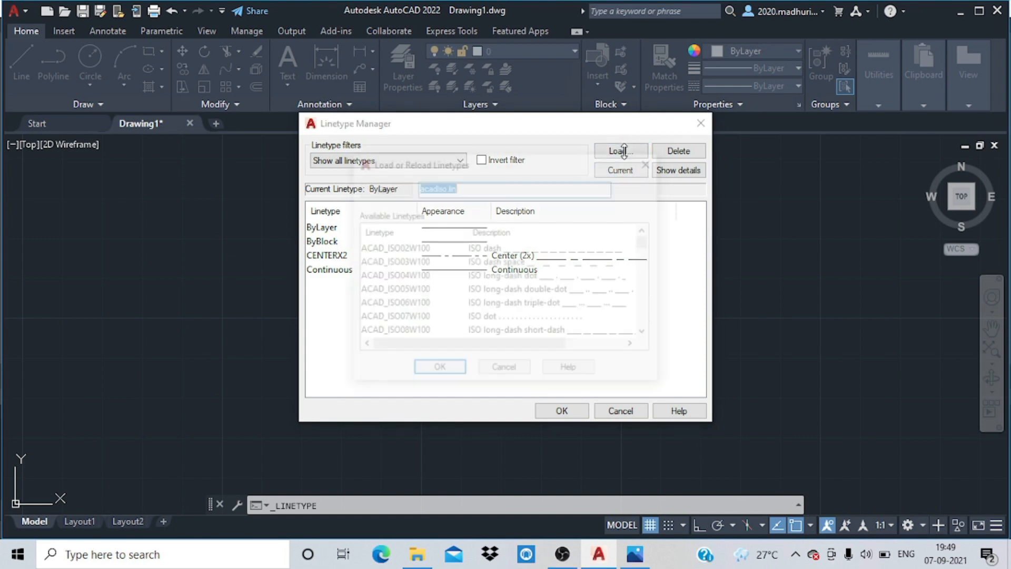
{"action": "scroll", "coordinate": [453, 292], "scroll_direction": "down", "scroll_amount": 6}
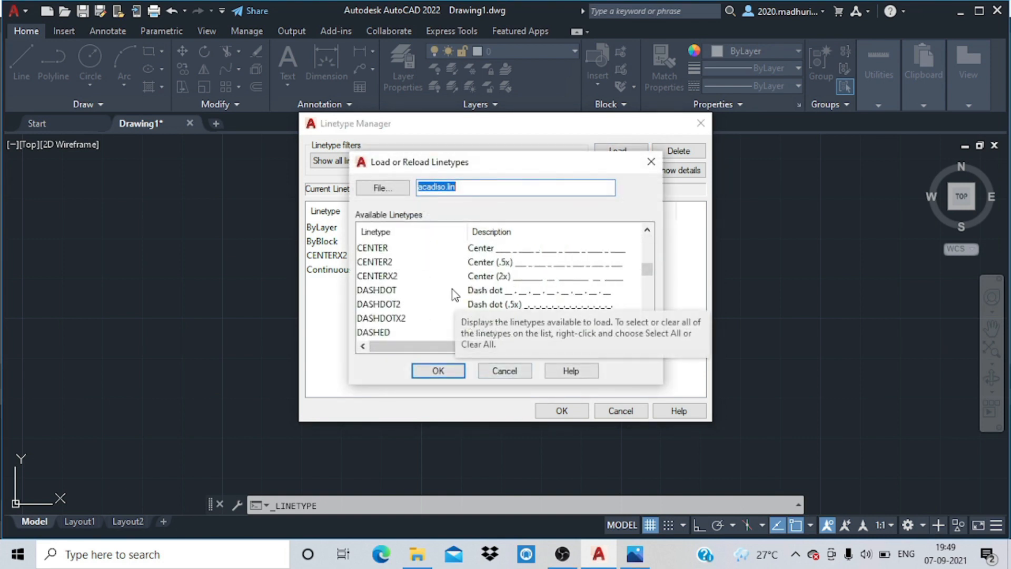
{"action": "scroll", "coordinate": [453, 292], "scroll_direction": "down", "scroll_amount": 4}
{"action": "scroll", "coordinate": [443, 321], "scroll_direction": "down", "scroll_amount": 1}
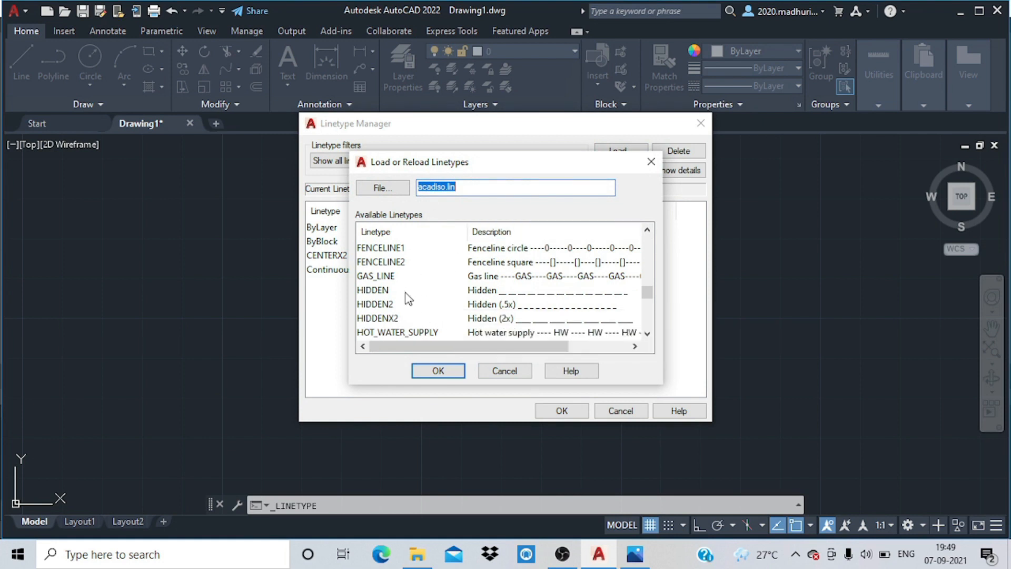
{"action": "left_click", "coordinate": [374, 319]}
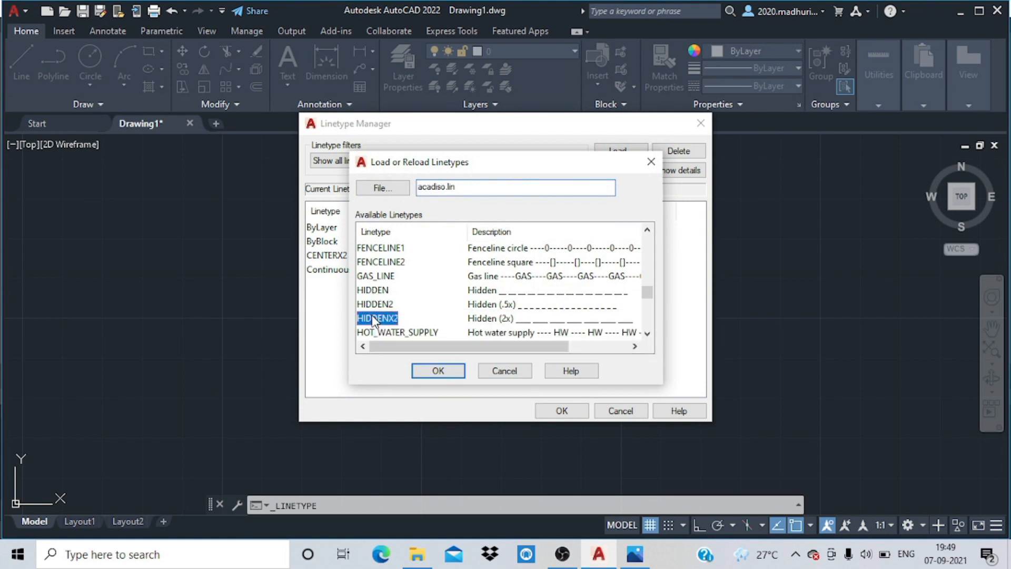
{"action": "left_click", "coordinate": [460, 370]}
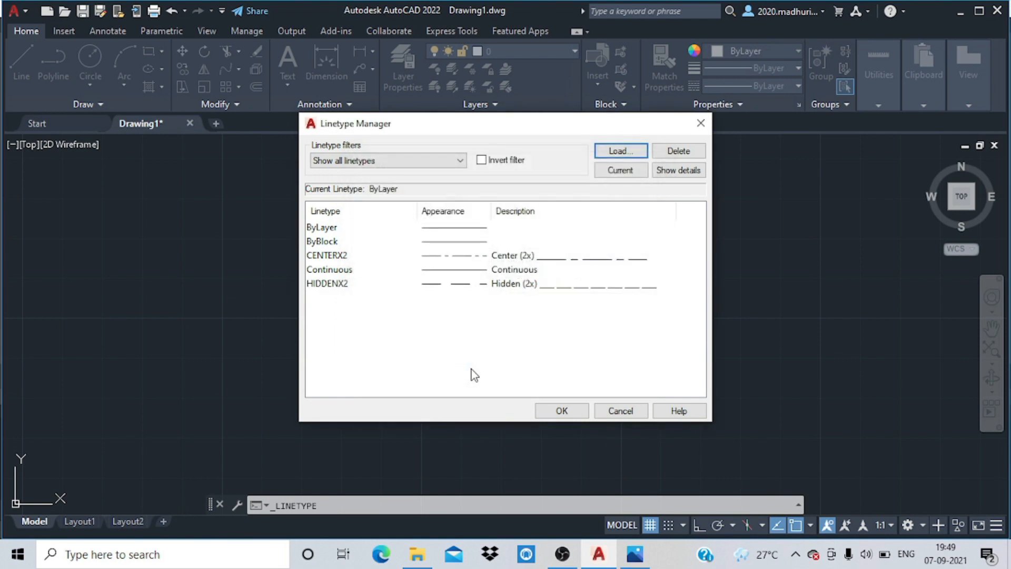
{"action": "left_click", "coordinate": [550, 411]}
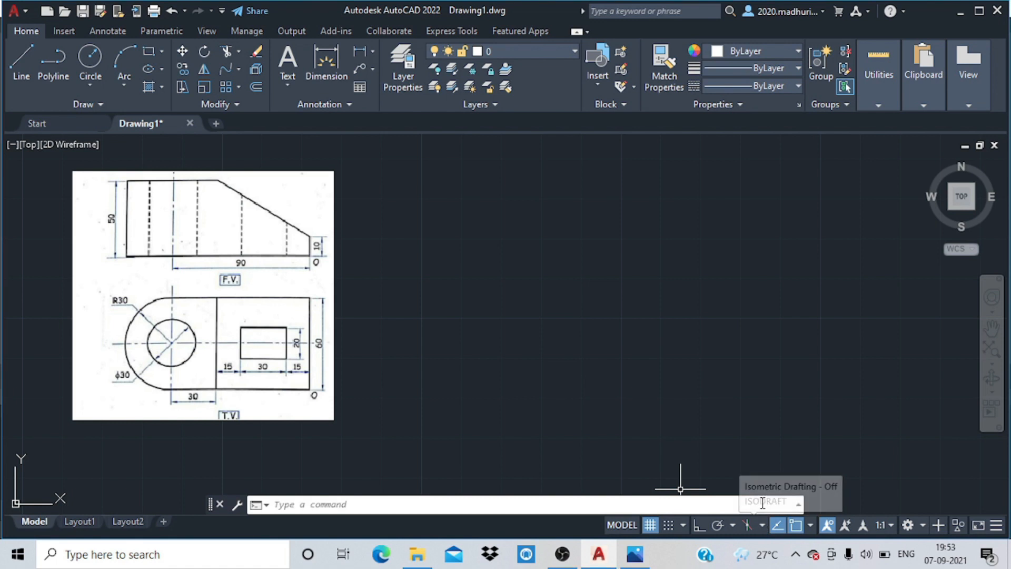
Choose isoplane Left, then switch isometric drafting to isoplane Top
{"action": "left_click", "coordinate": [762, 525]}
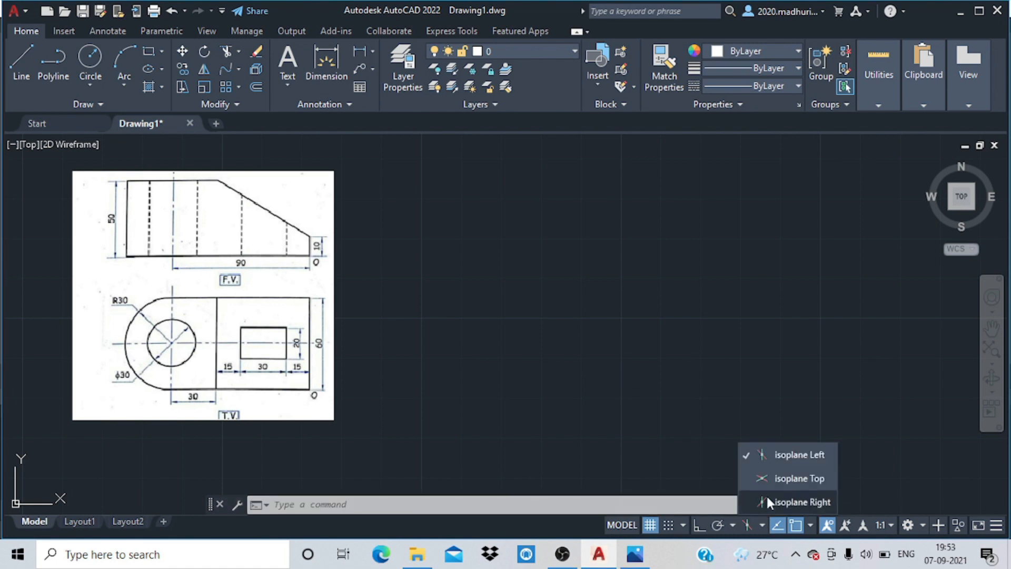
{"action": "left_click", "coordinate": [781, 453]}
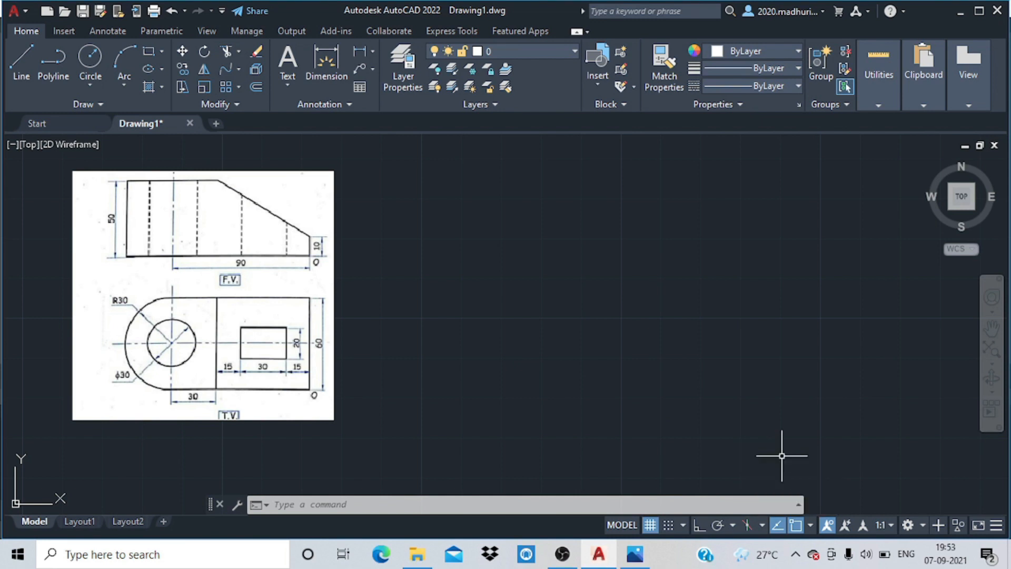
{"action": "left_click", "coordinate": [762, 525]}
{"action": "left_click", "coordinate": [745, 524]}
{"action": "left_click", "coordinate": [758, 524]}
{"action": "left_click", "coordinate": [764, 480]}
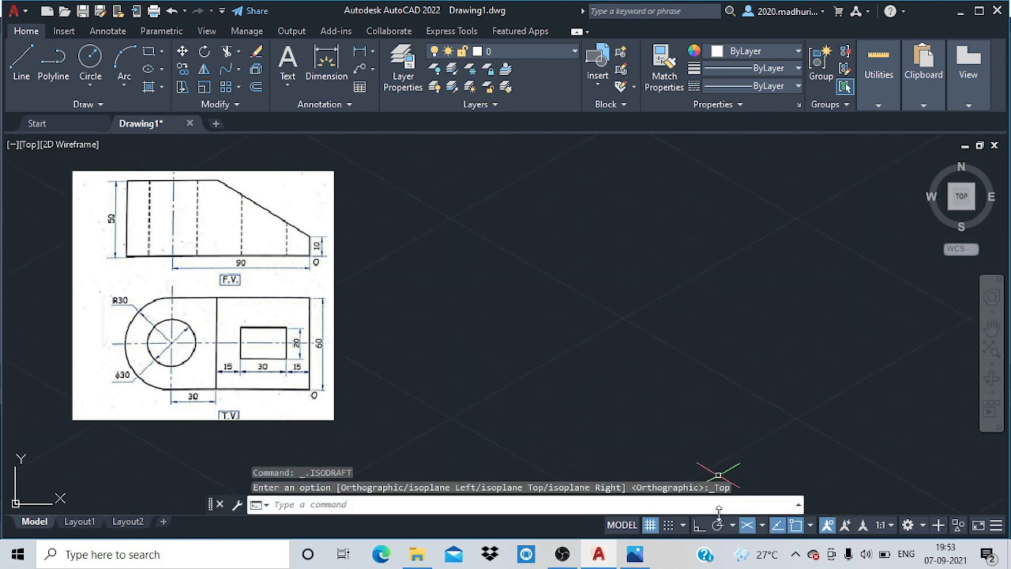
Change the isometric drafting plane to isoplane Right and turn isometric drafting off
{"action": "left_click", "coordinate": [766, 525]}
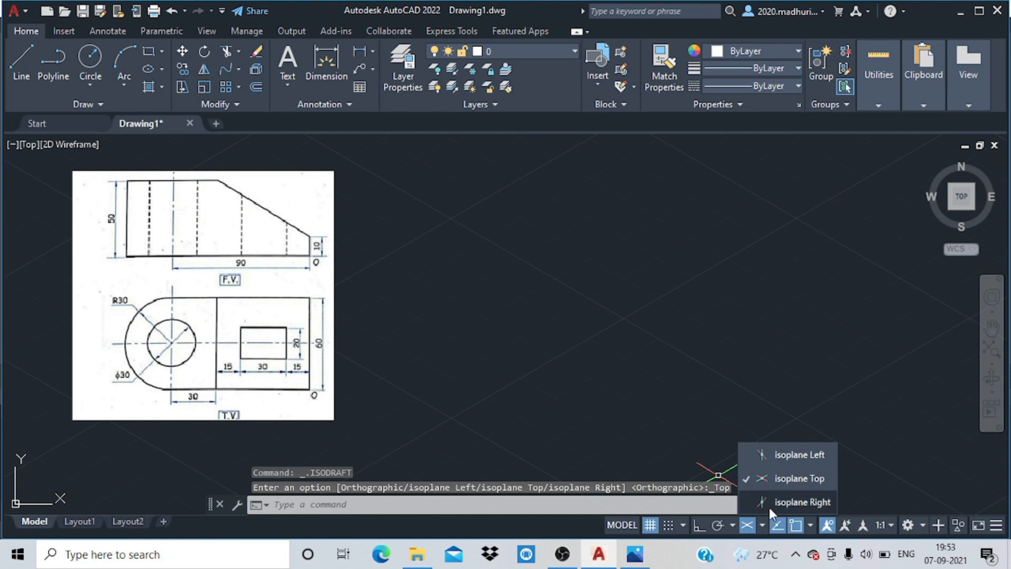
{"action": "left_click", "coordinate": [769, 503]}
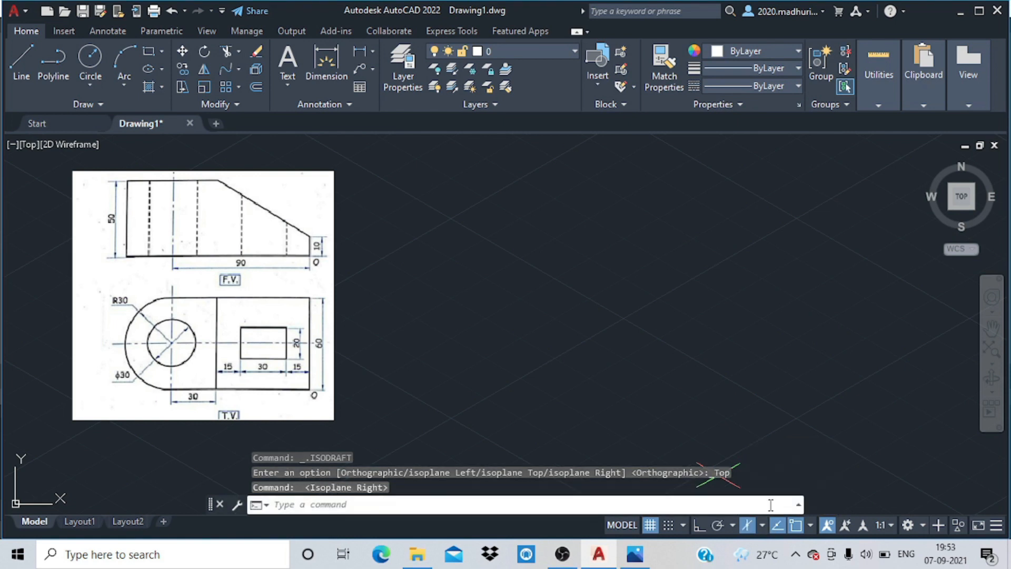
{"action": "left_click", "coordinate": [743, 524]}
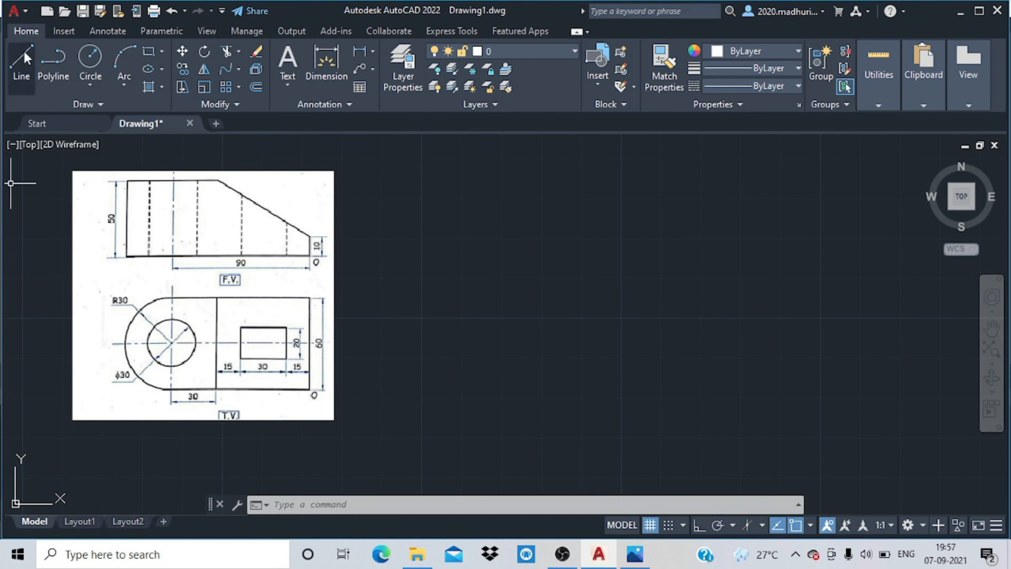
Draw a line 120 units long at 30°, sloping down to the right from a point beside the reference image
{"action": "left_click", "coordinate": [25, 53]}
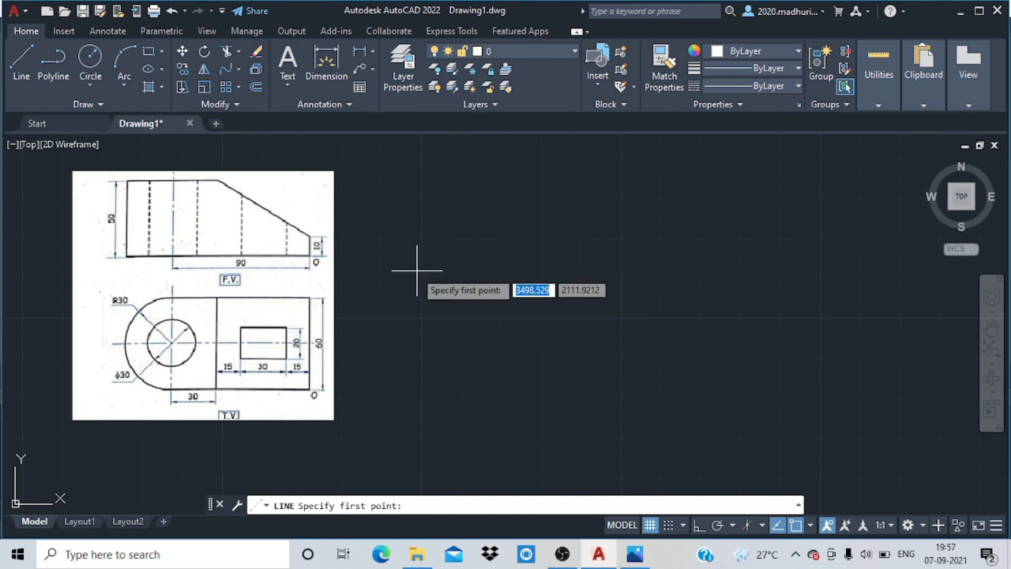
{"action": "left_click", "coordinate": [443, 288]}
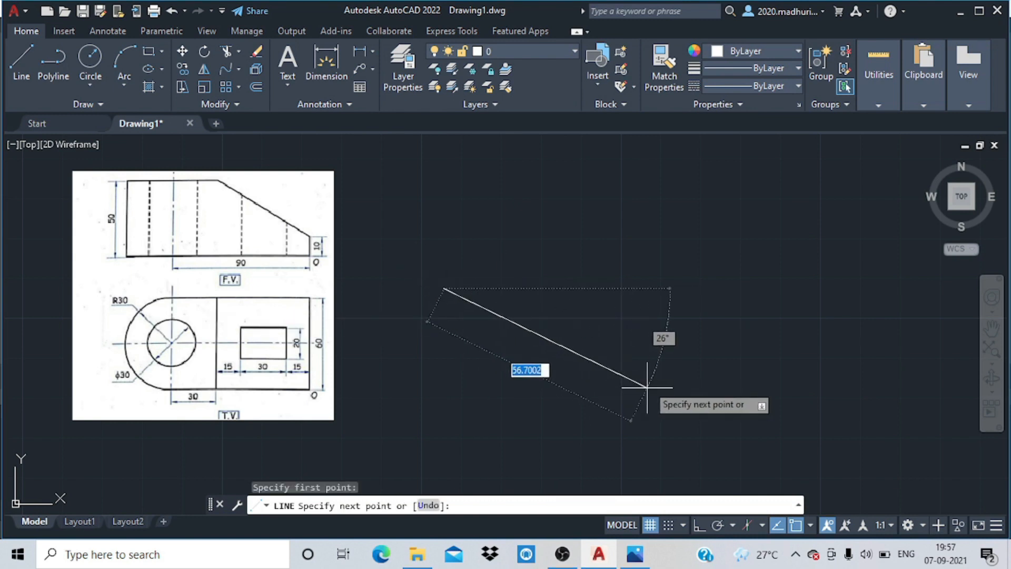
{"action": "type", "text": "120"}
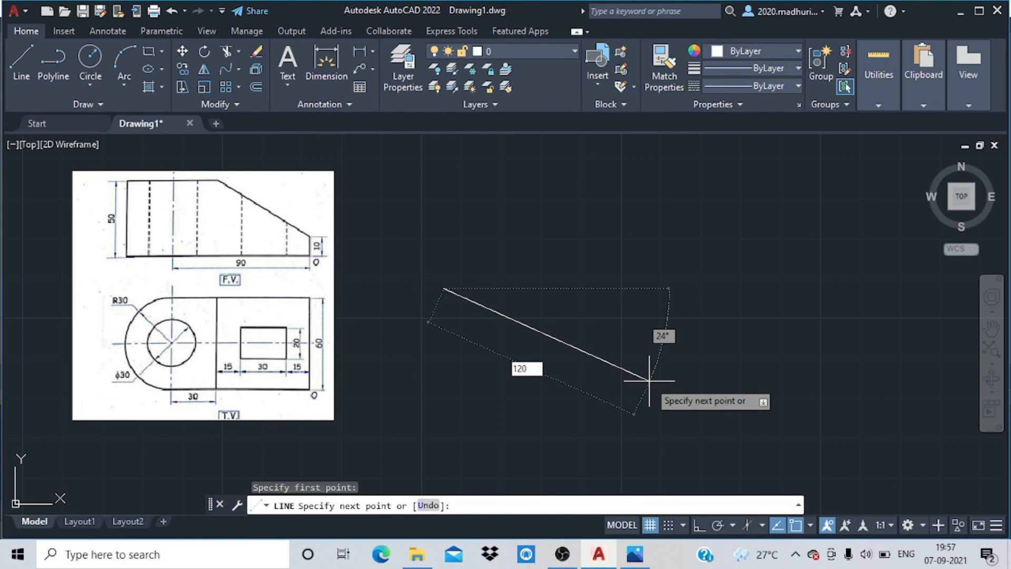
{"action": "key", "text": "Tab"}
{"action": "type", "text": "30"}
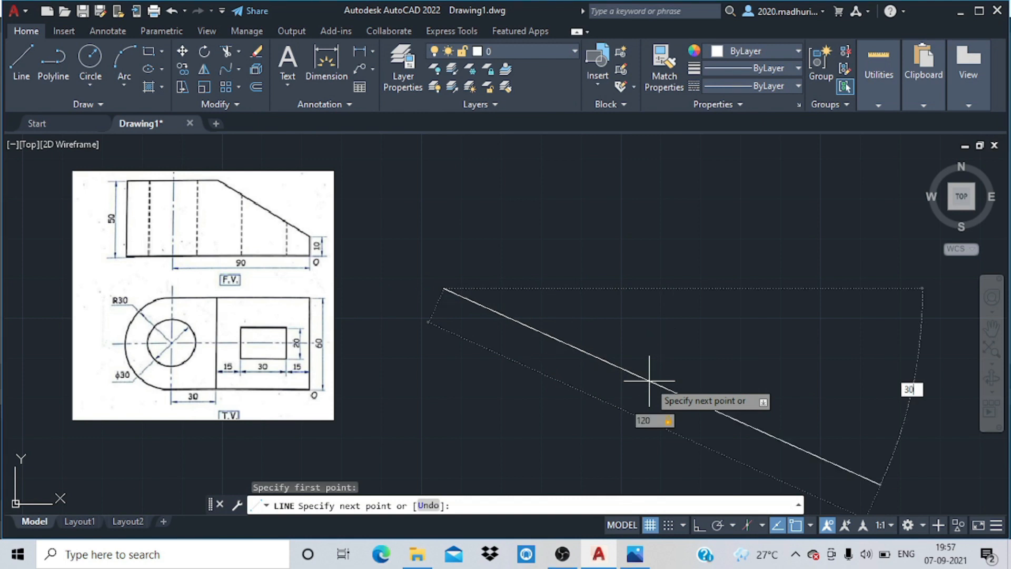
{"action": "key", "text": "Return"}
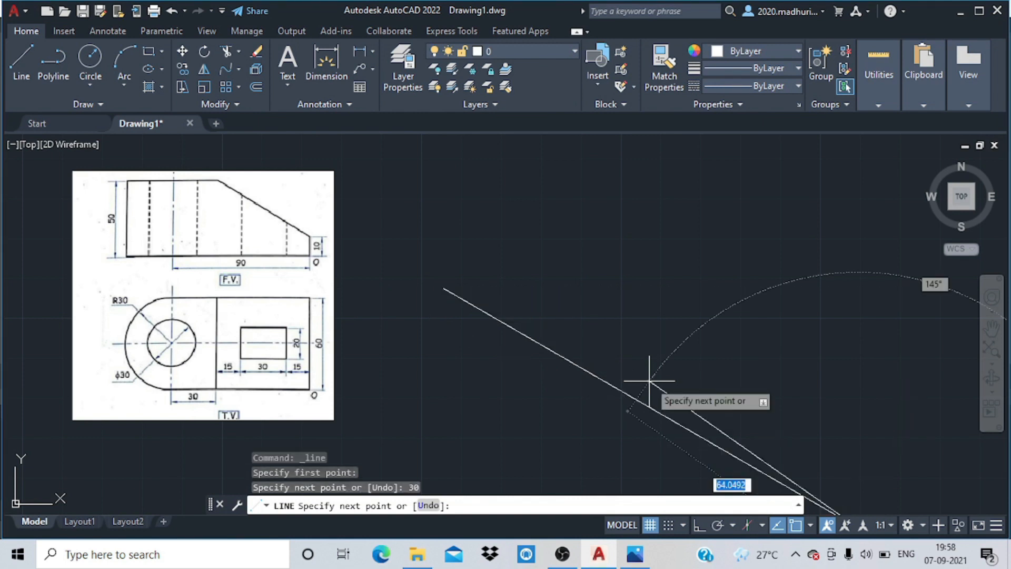
{"action": "key", "text": "Escape"}
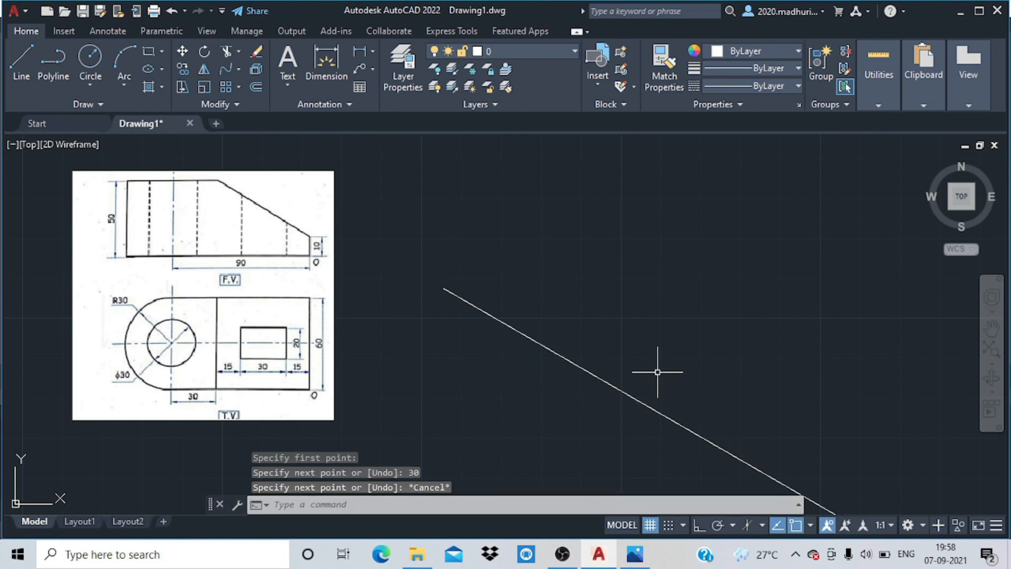
Draw a vertical line 50 units long at 90° upward from the upper left endpoint of the sloping line
{"action": "scroll", "coordinate": [657, 371], "scroll_direction": "down", "scroll_amount": 2}
{"action": "middle_click_drag", "start_coordinate": [657, 372], "coordinate": [536, 340]}
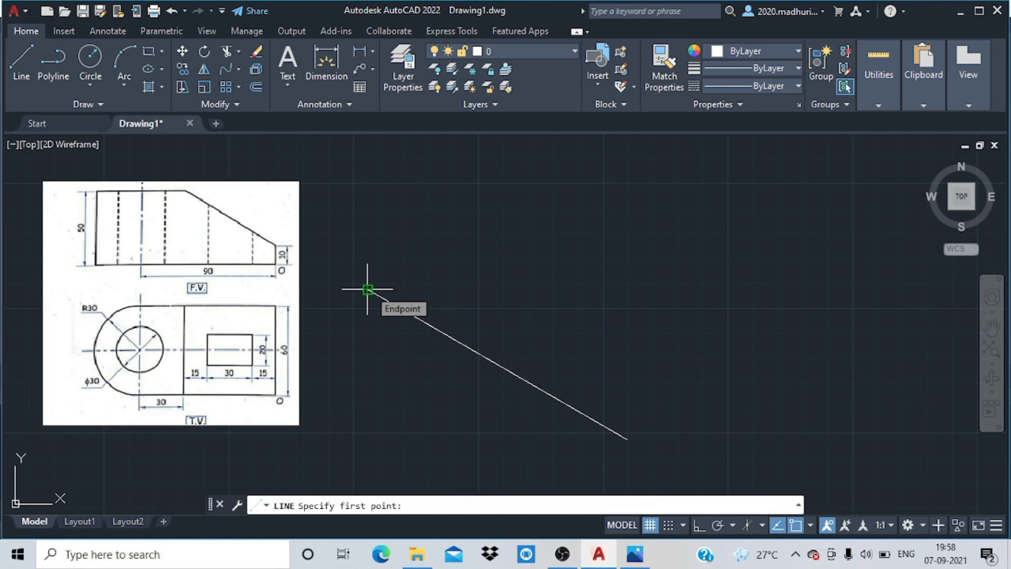
{"action": "left_click", "coordinate": [367, 289]}
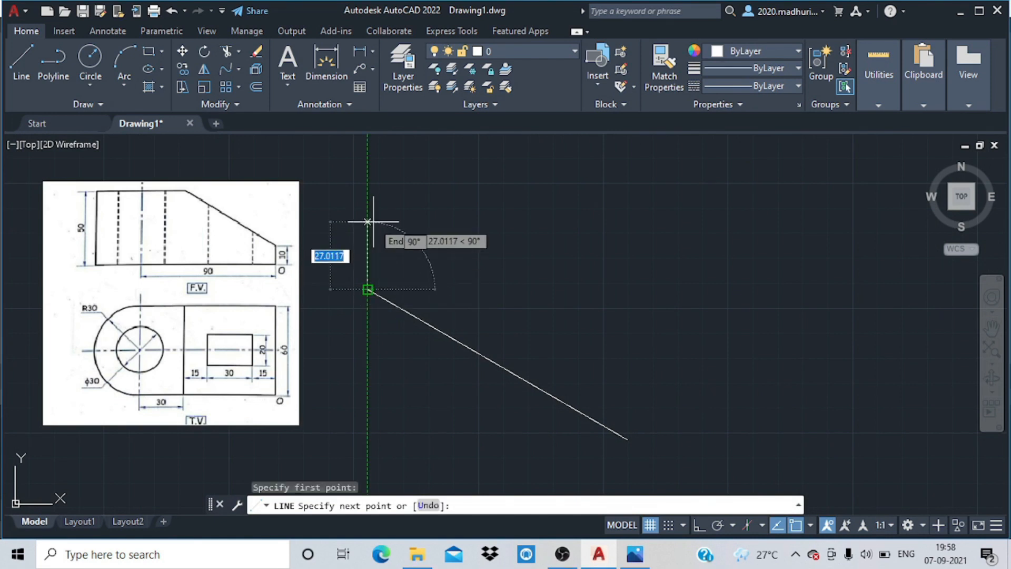
{"action": "type", "text": "50"}
{"action": "key", "text": "Tab"}
{"action": "type", "text": "90"}
{"action": "key", "text": "Return"}
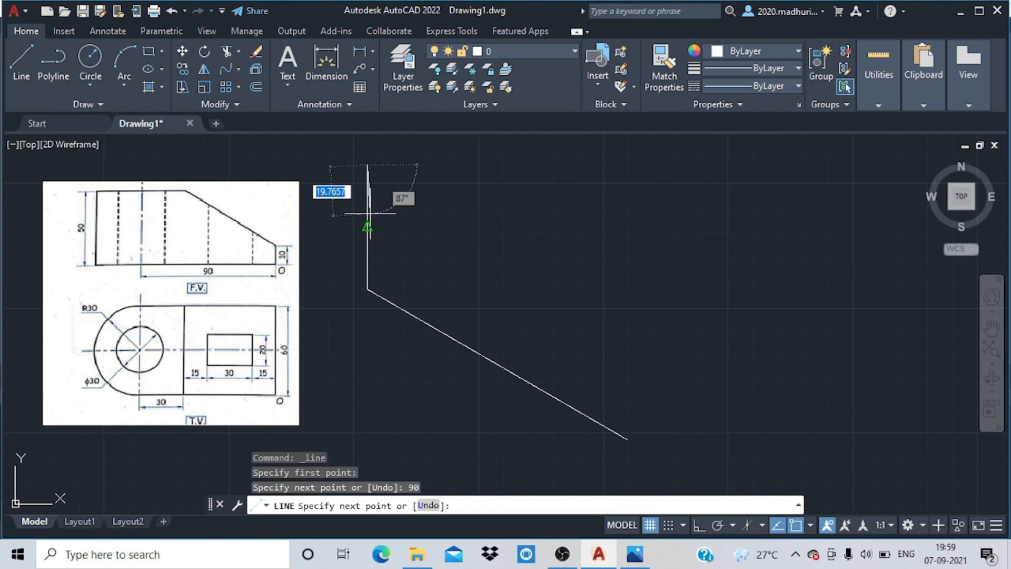
Set the current linetype to CENTERX2 and look through the available object snap modes
{"action": "key", "text": "Escape"}
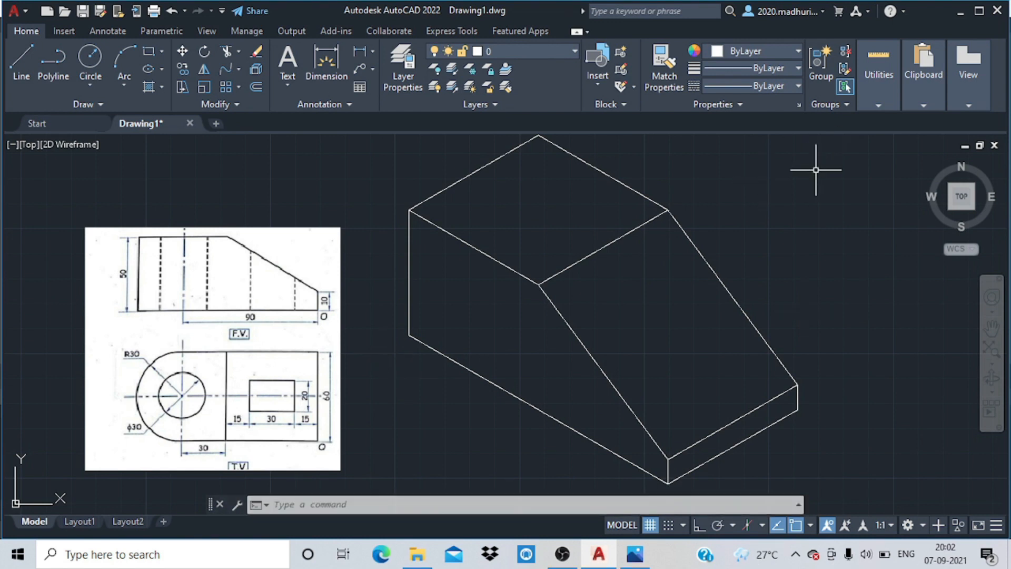
{"action": "left_click", "coordinate": [770, 85]}
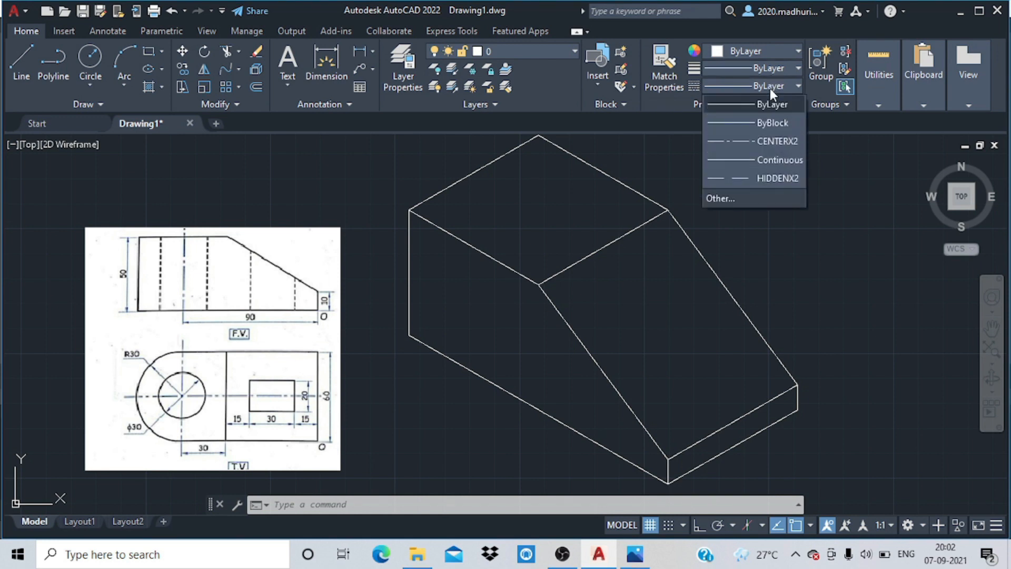
{"action": "left_click", "coordinate": [775, 141]}
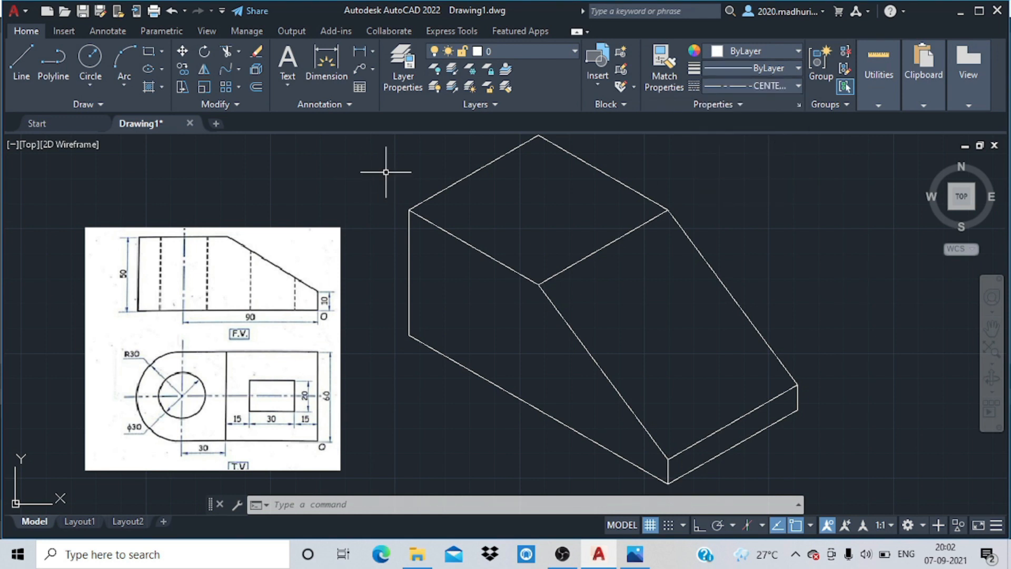
{"action": "left_click", "coordinate": [810, 525]}
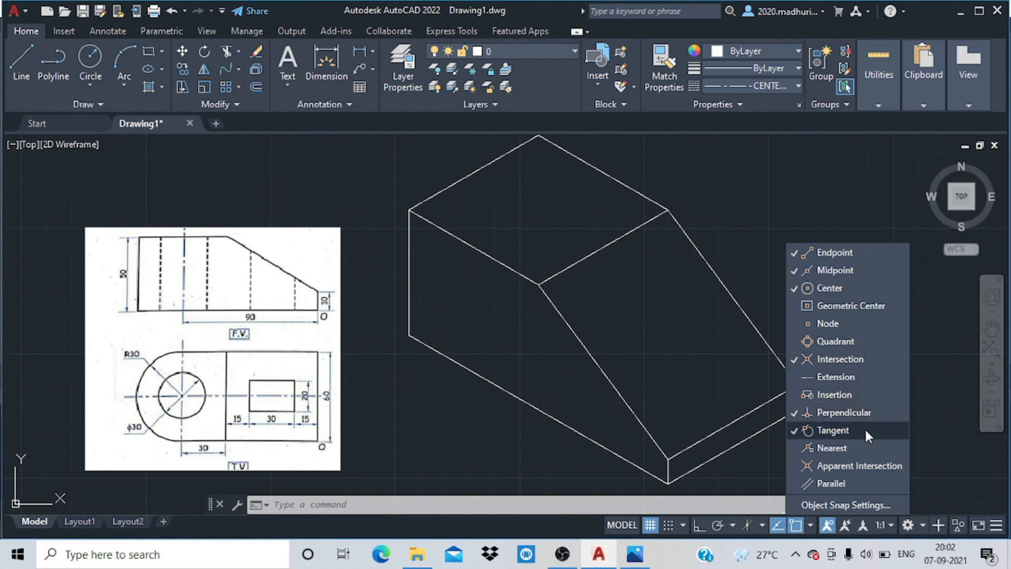
{"action": "left_click", "coordinate": [686, 182]}
{"action": "left_click", "coordinate": [785, 87]}
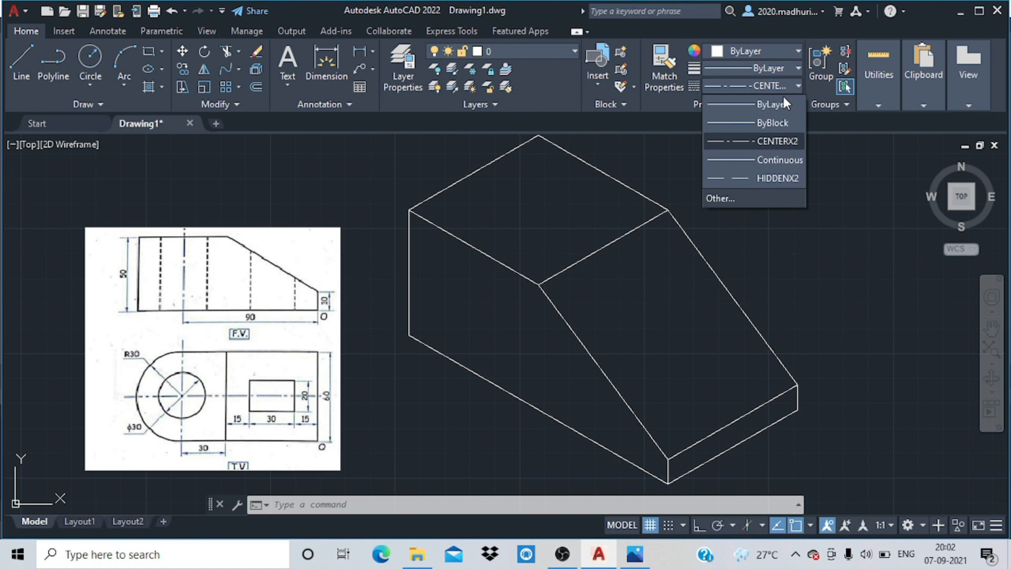
{"action": "left_click", "coordinate": [778, 140]}
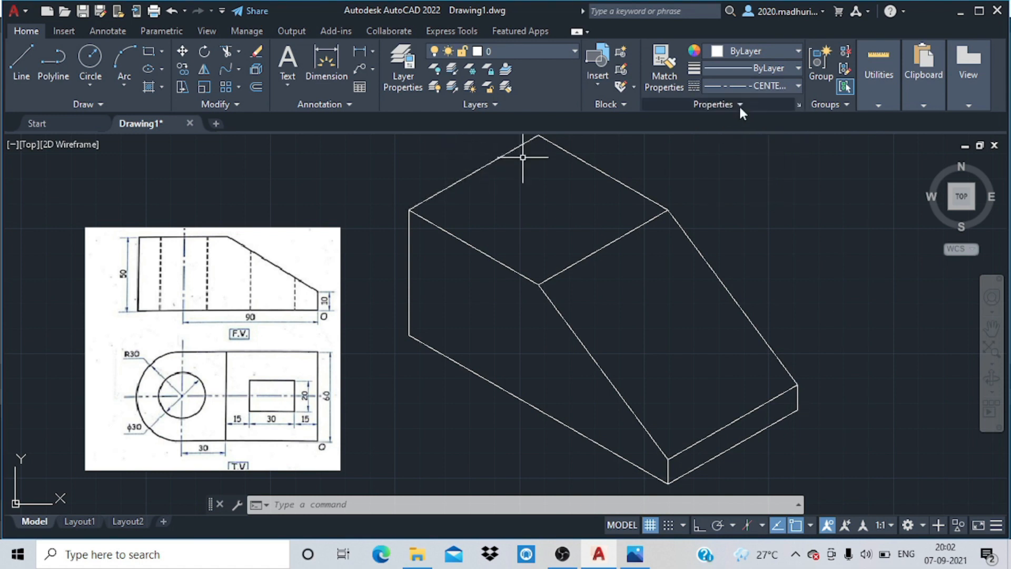
Draw connected lines from the midpoint of the top face's rear-left edge through the slope's upper edge midpoint, down the slope and front end face
{"action": "left_click", "coordinate": [21, 72]}
{"action": "left_click", "coordinate": [785, 86]}
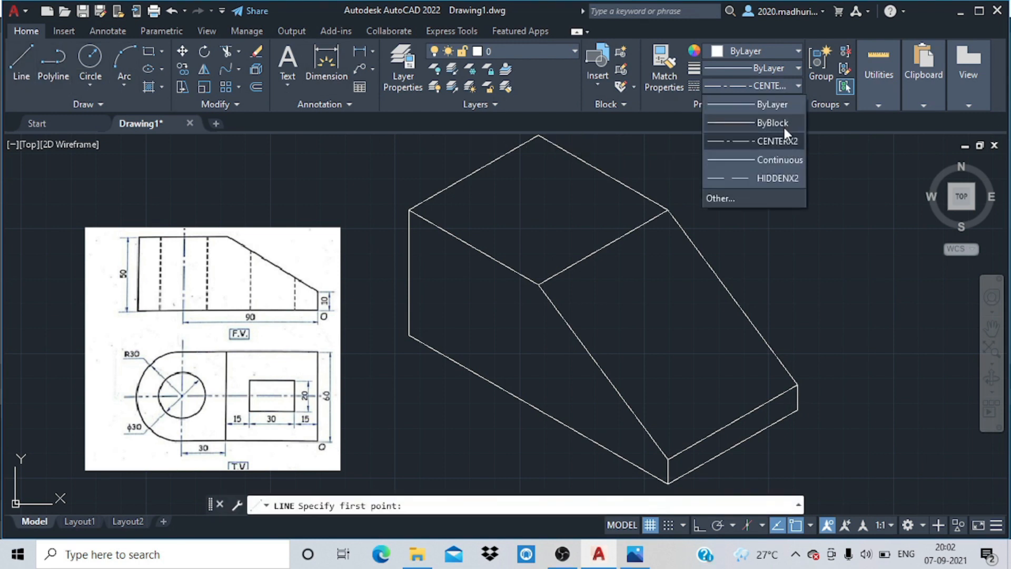
{"action": "left_click", "coordinate": [778, 141]}
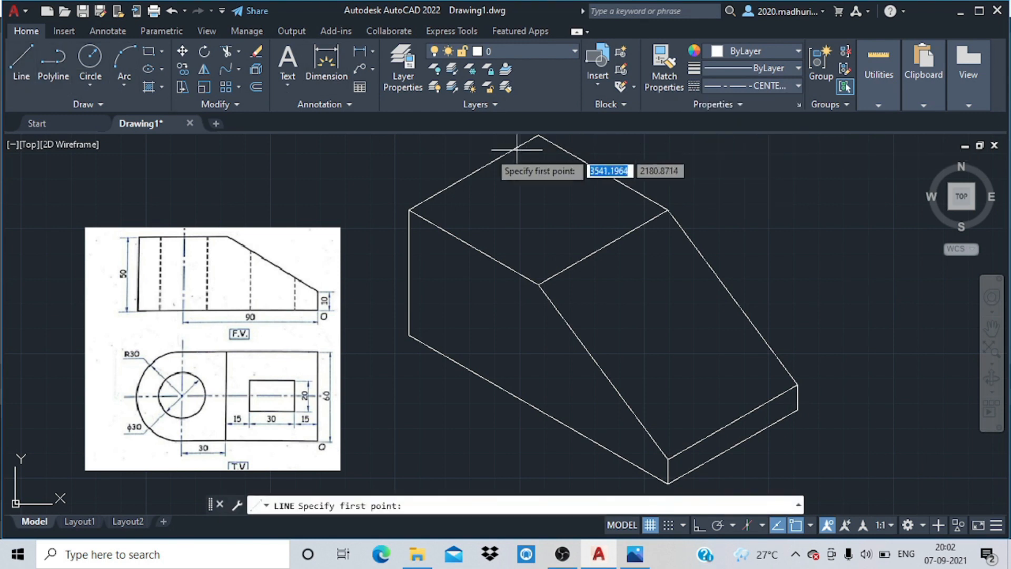
{"action": "left_click", "coordinate": [474, 172]}
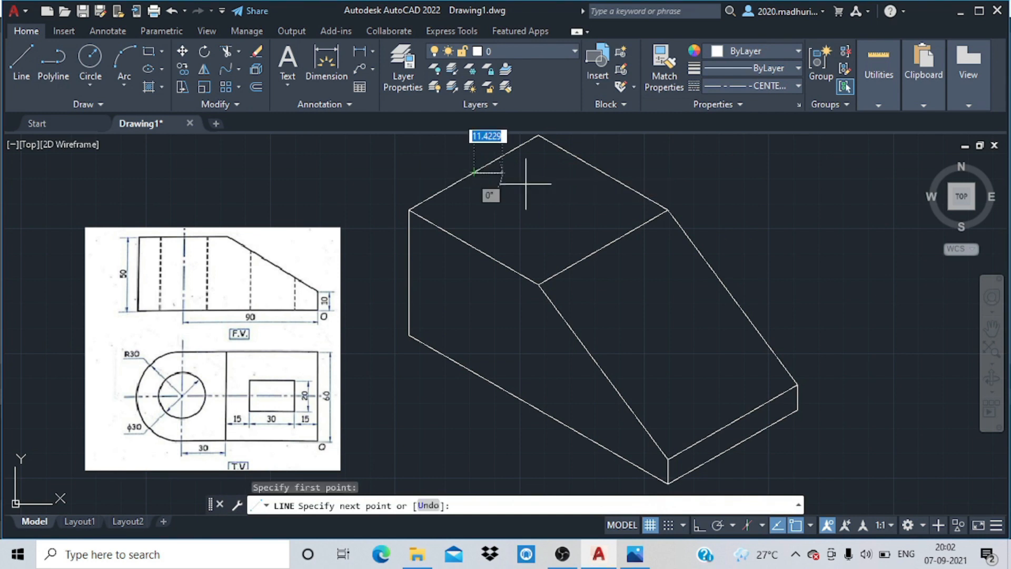
{"action": "left_click", "coordinate": [603, 247]}
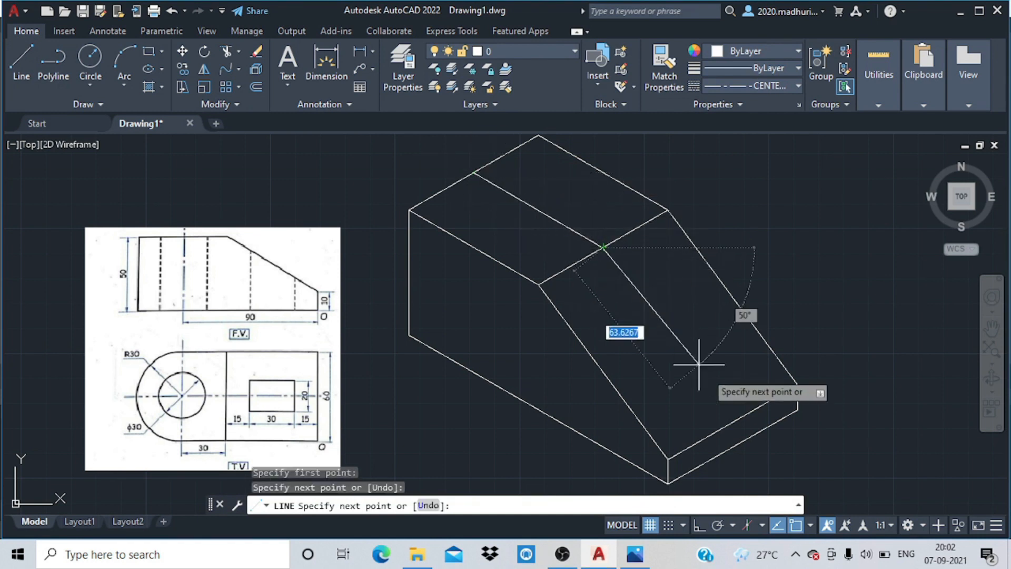
{"action": "left_click", "coordinate": [733, 422]}
{"action": "left_click", "coordinate": [732, 447]}
{"action": "key", "text": "Escape"}
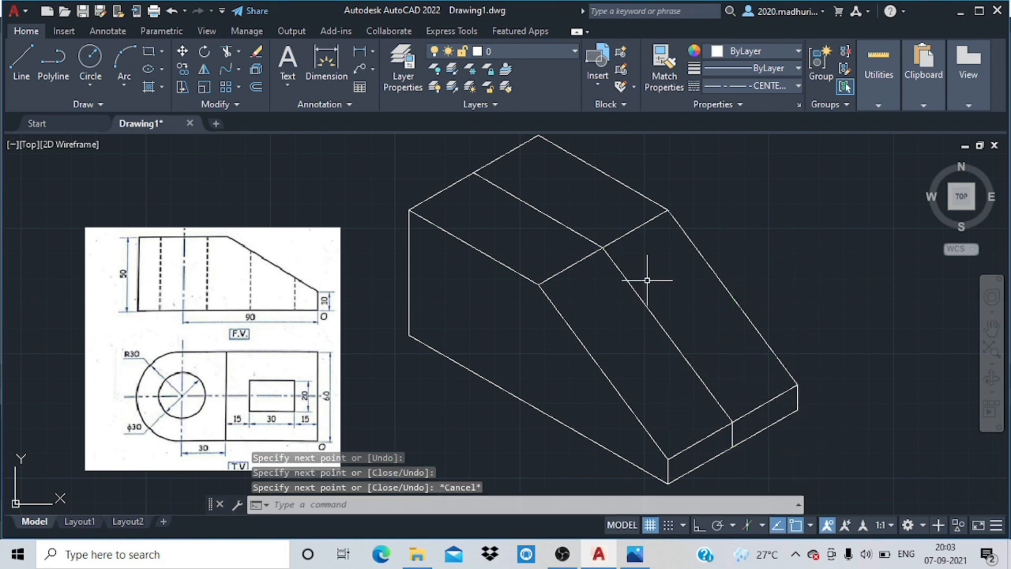
Assign the CENTERX2 linetype to the three middle line segments on the top face, slope and front end face
{"action": "left_click", "coordinate": [521, 200]}
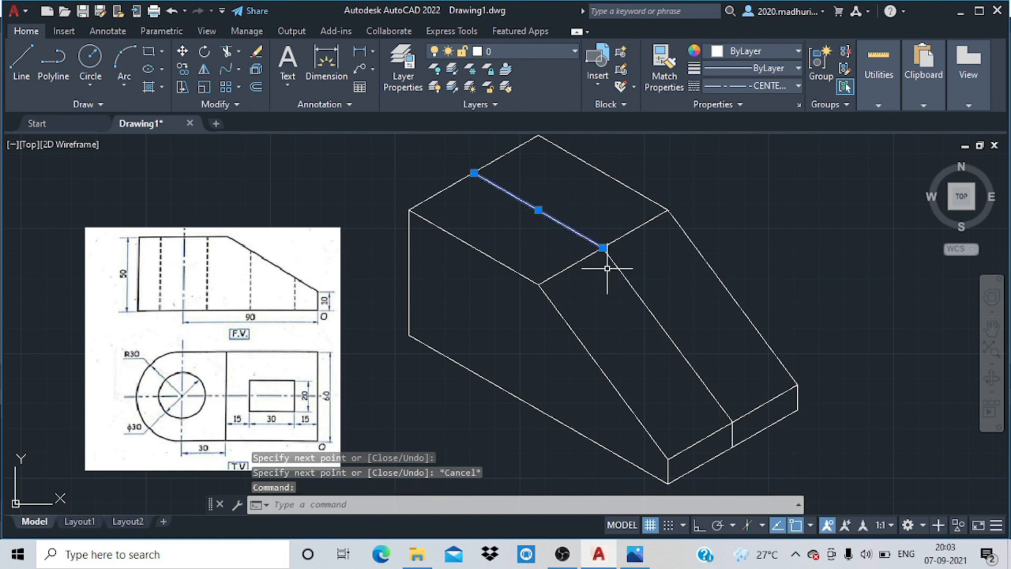
{"action": "left_click", "coordinate": [669, 333]}
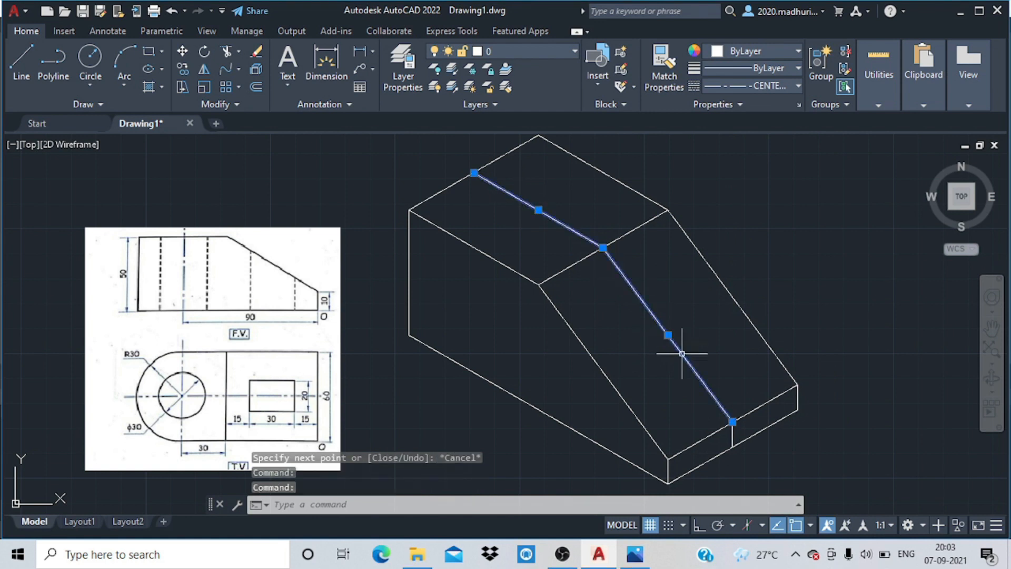
{"action": "left_click", "coordinate": [732, 436]}
{"action": "left_click", "coordinate": [762, 87]}
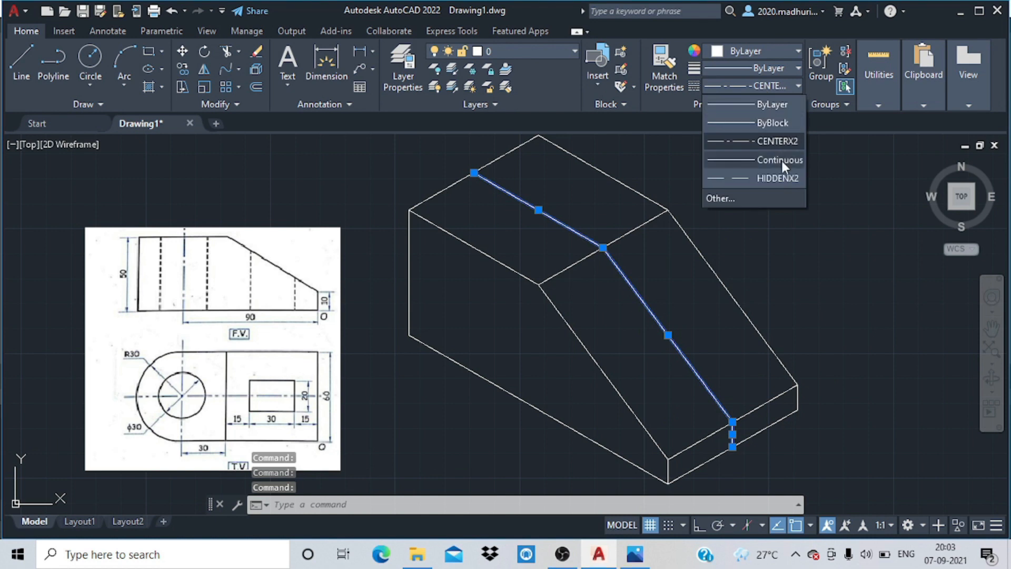
{"action": "left_click", "coordinate": [782, 139]}
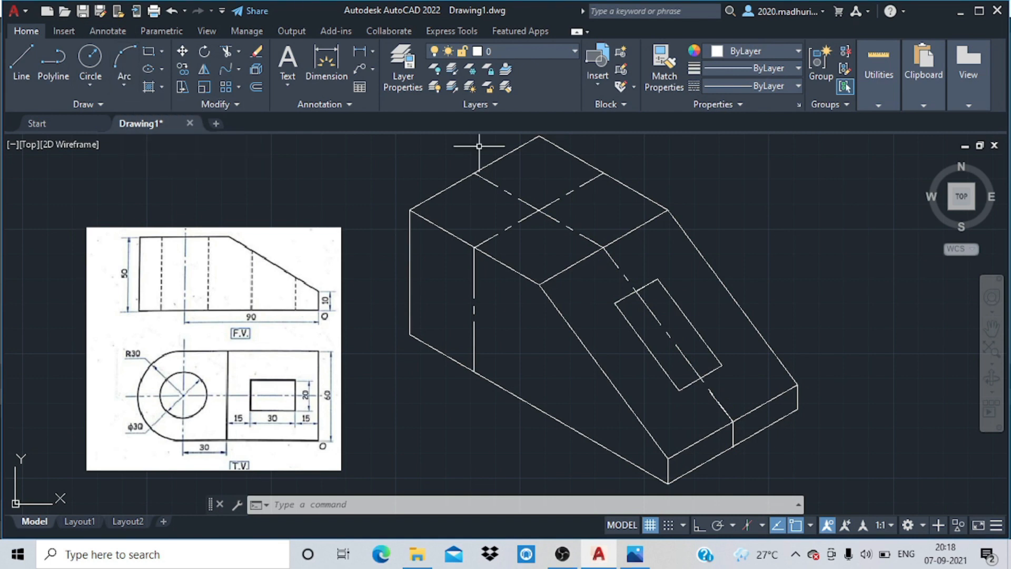
Draw a start-center-end arc between the midpoints of the top face's two upper edges, centred on the front corner
{"action": "left_click", "coordinate": [124, 83]}
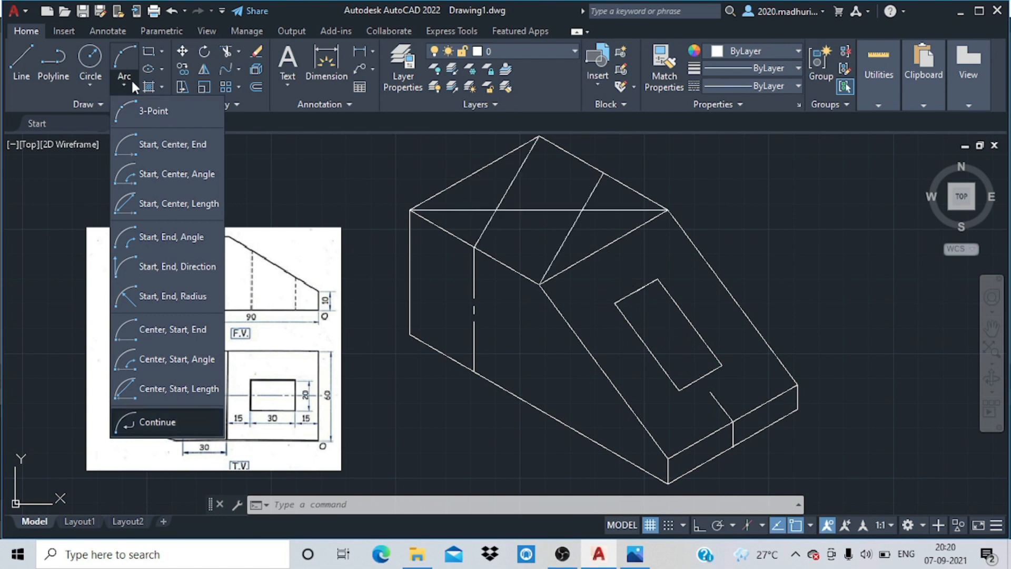
{"action": "left_click", "coordinate": [172, 141]}
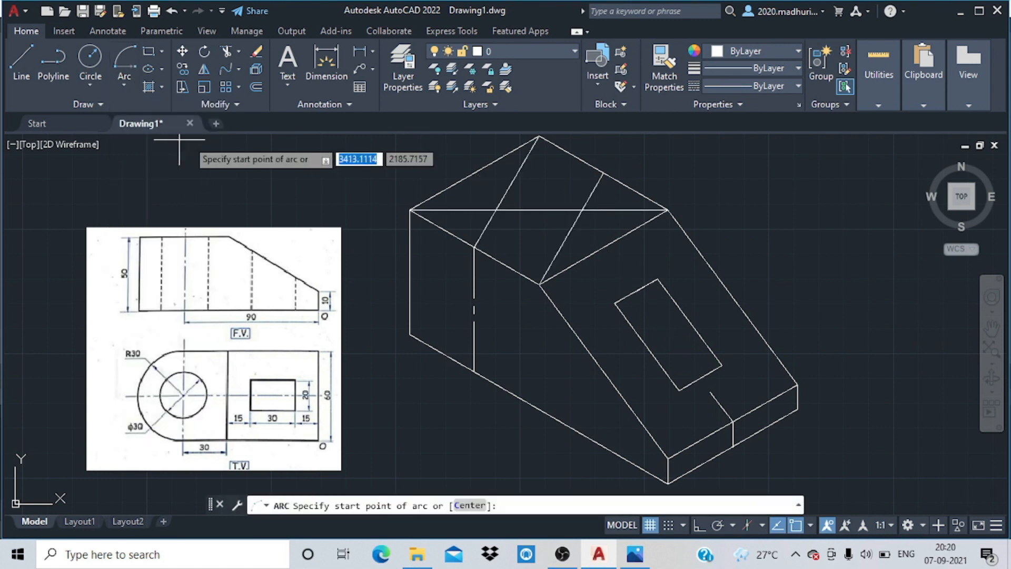
{"action": "left_click", "coordinate": [473, 247]}
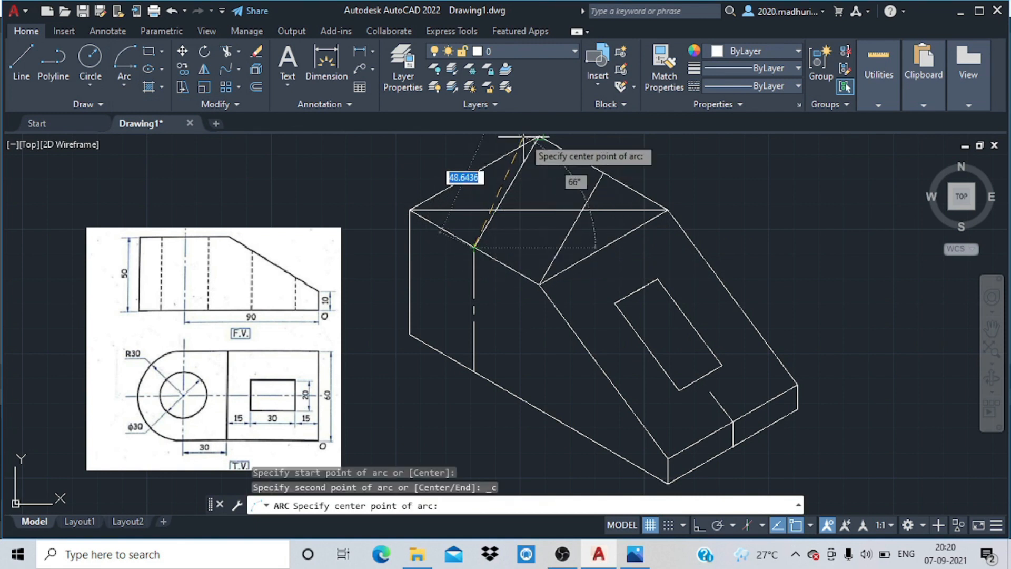
{"action": "left_click", "coordinate": [538, 138]}
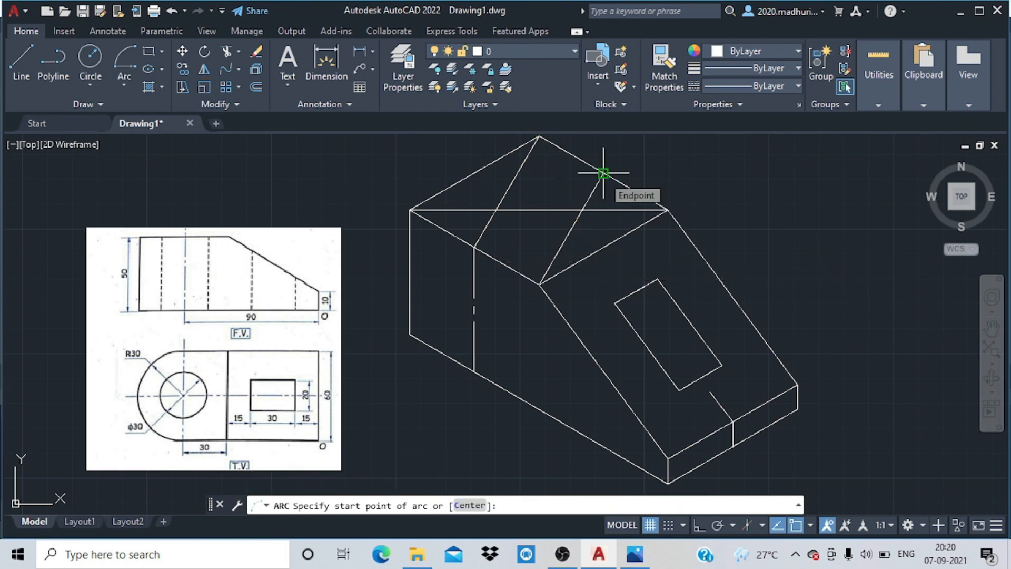
{"action": "left_click", "coordinate": [604, 172]}
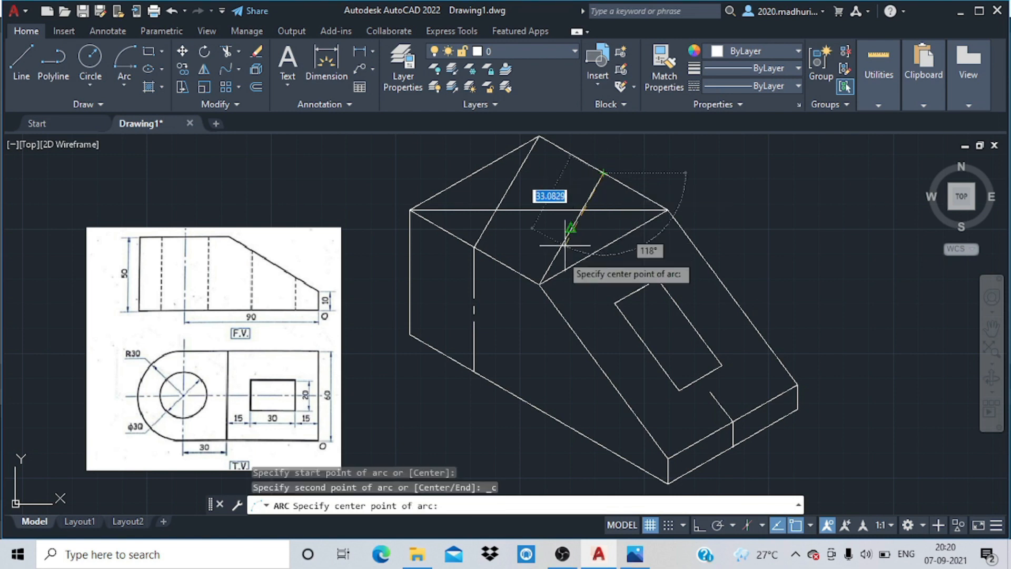
{"action": "left_click", "coordinate": [540, 285]}
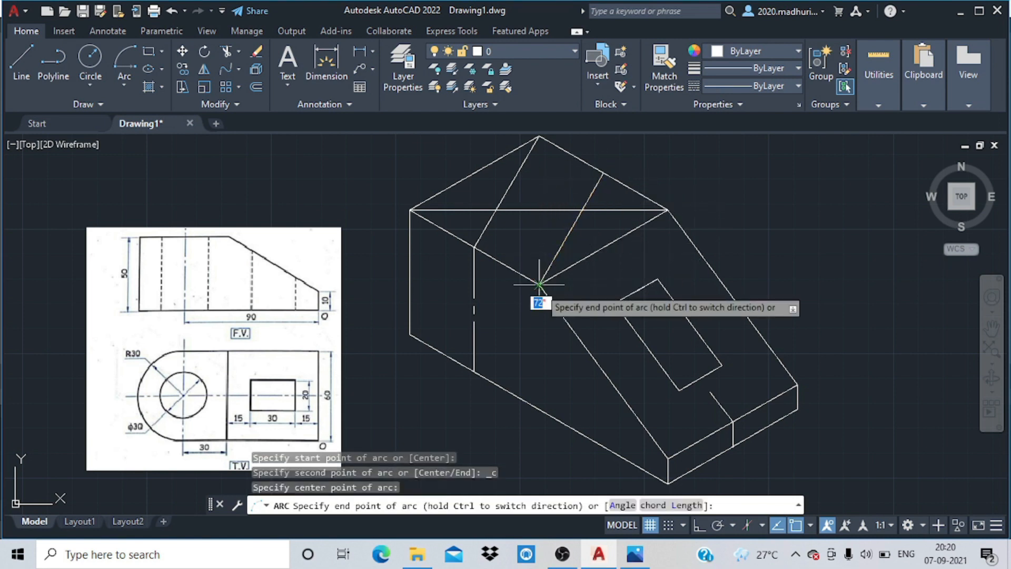
{"action": "left_click", "coordinate": [474, 172]}
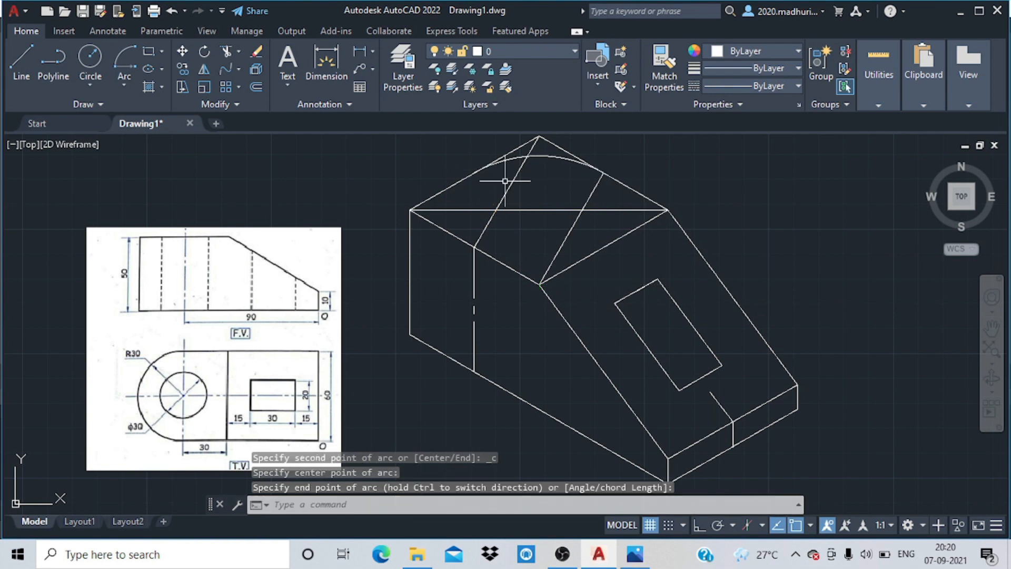
Trim the edges outside the top face's rounded end and the diagonal construction line crossing it
{"action": "type", "text": "tr"}
{"action": "key", "text": "Return"}
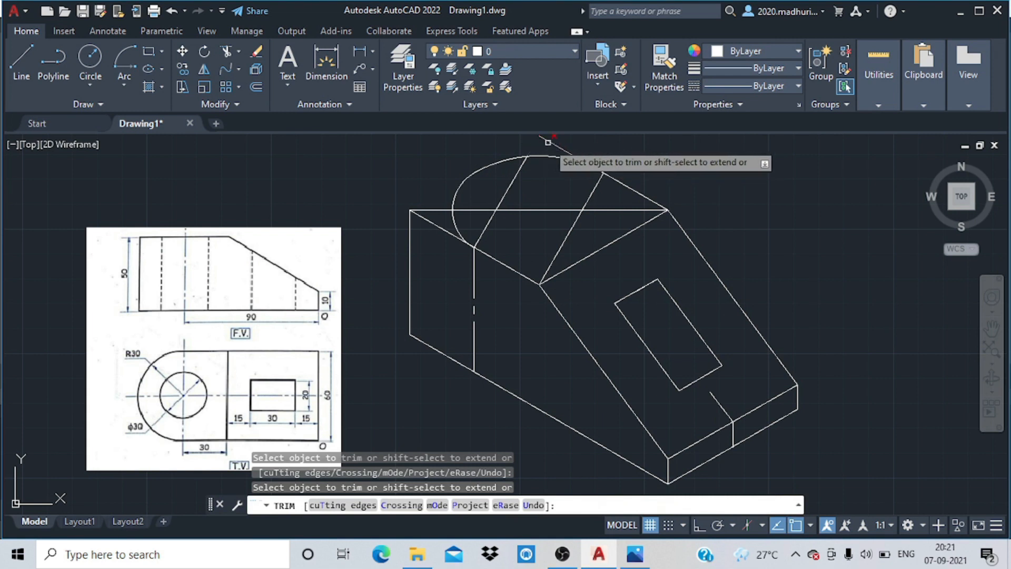
{"action": "left_click", "coordinate": [517, 171]}
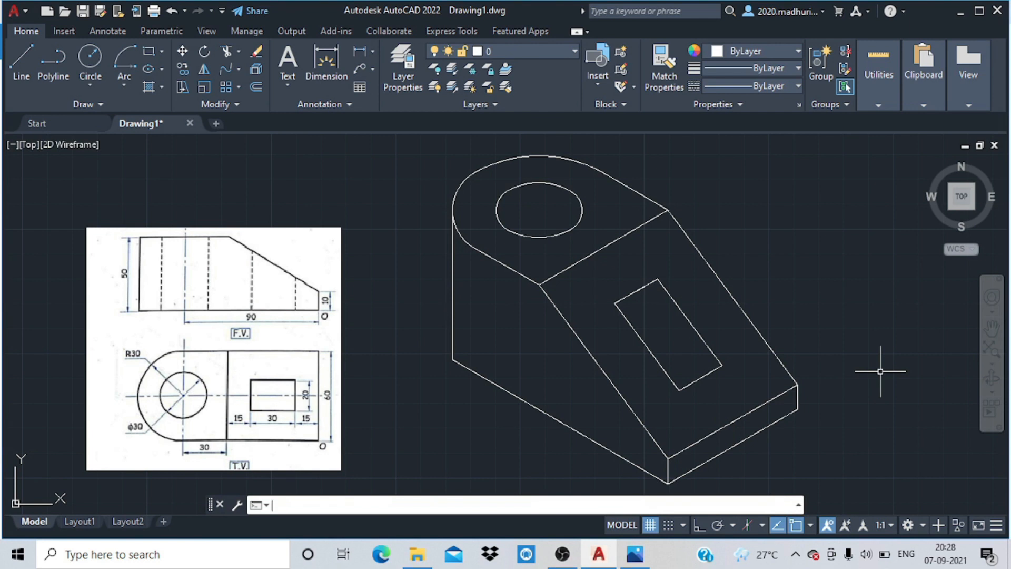
Add a multileader labelled F.V below the part's lower left edge, with its arrow pointing towards the front face
{"action": "left_click", "coordinate": [370, 69]}
{"action": "left_click", "coordinate": [394, 88]}
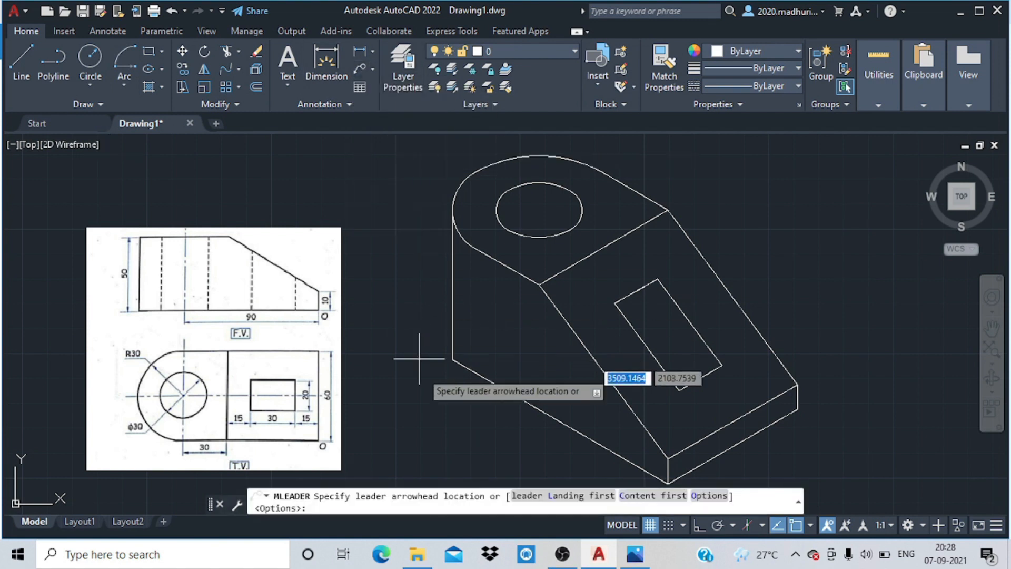
{"action": "left_click", "coordinate": [502, 411]}
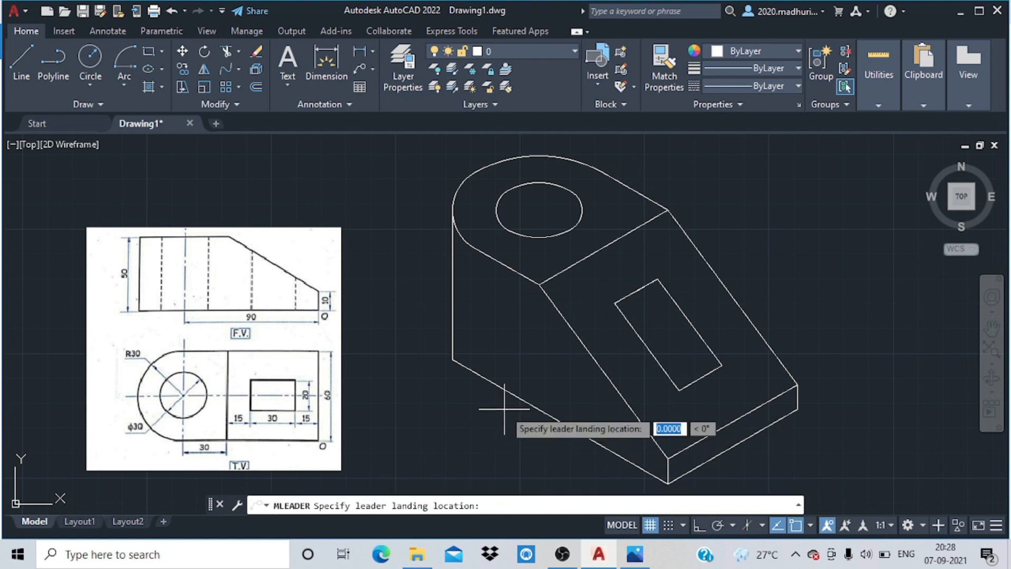
{"action": "left_click", "coordinate": [467, 436]}
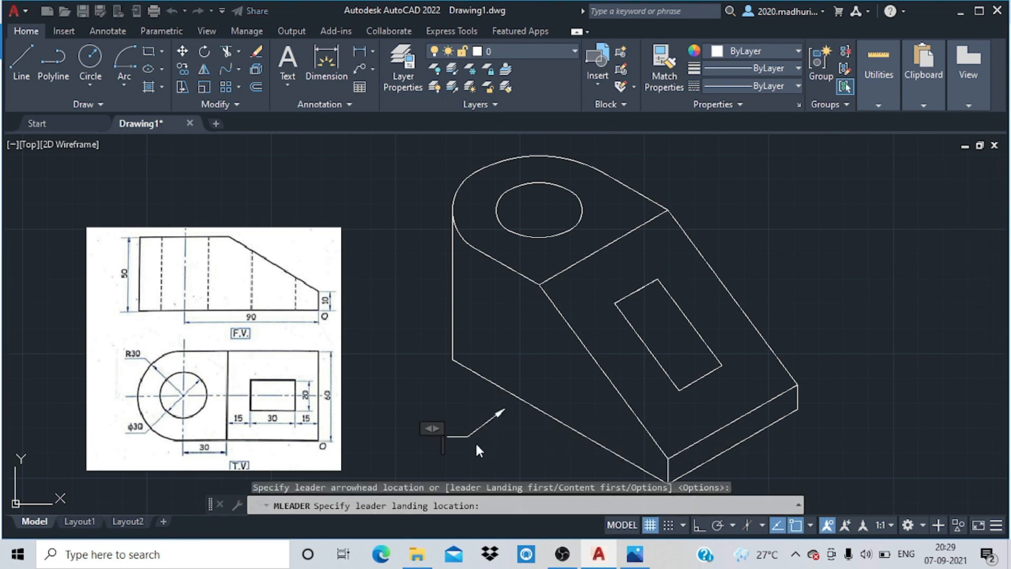
{"action": "type", "text": "F.V"}
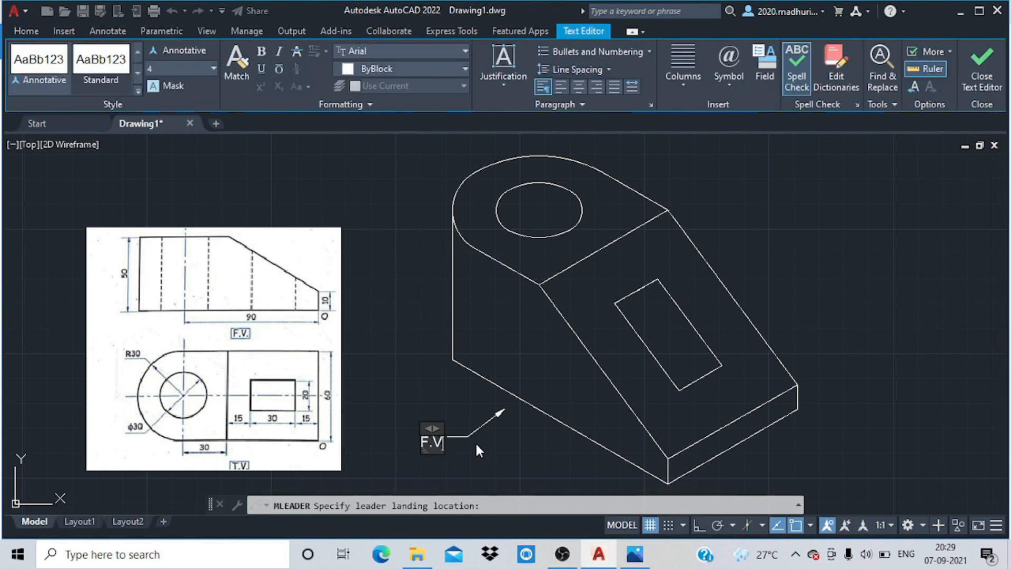
{"action": "left_click", "coordinate": [475, 441]}
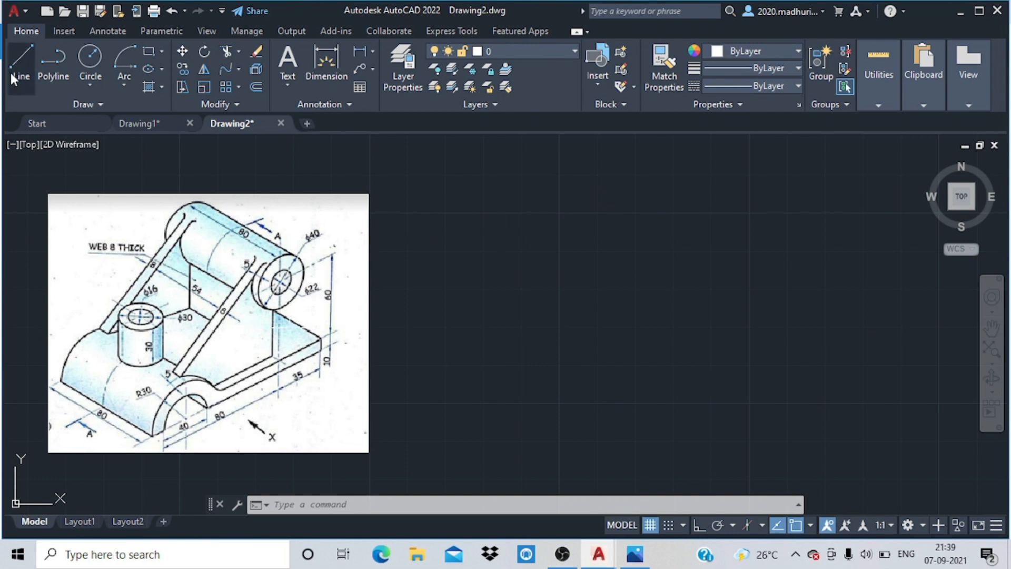
Draw a horizontal line 30 units long at 0°, starting near the lower end of the isometric reference image
{"action": "left_click", "coordinate": [21, 65]}
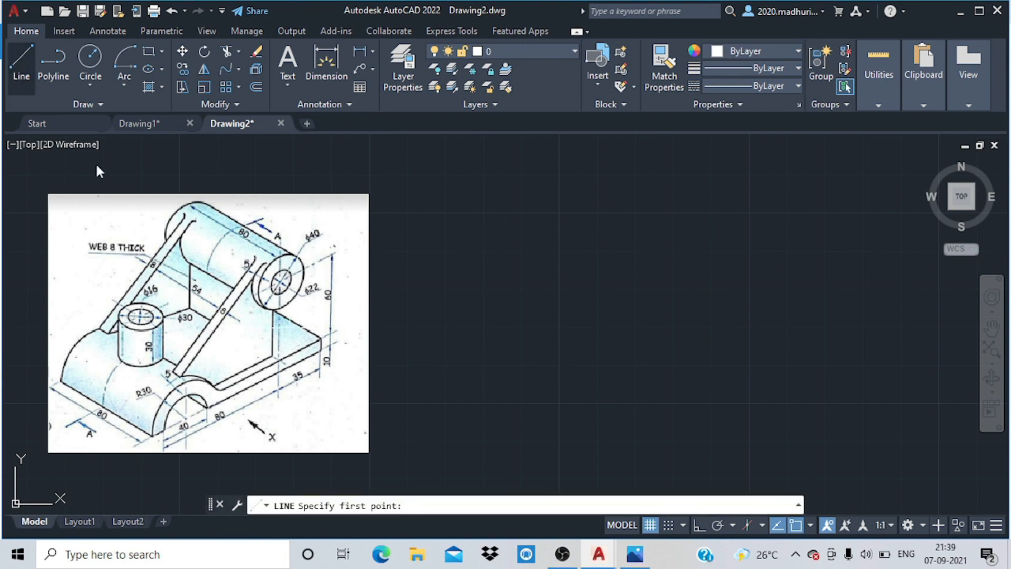
{"action": "left_click", "coordinate": [437, 402]}
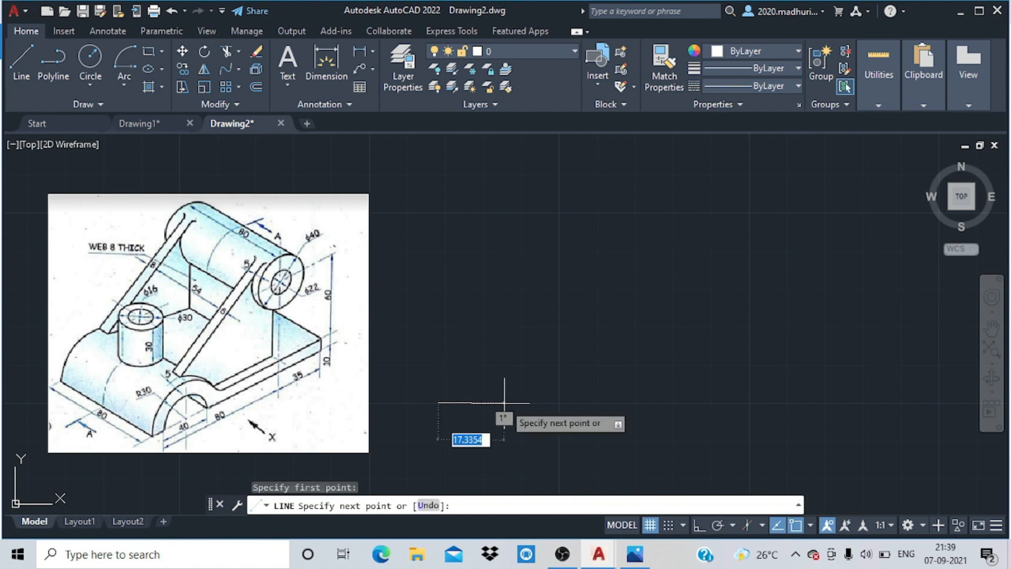
{"action": "type", "text": "30"}
{"action": "key", "text": "Tab"}
{"action": "type", "text": "0"}
{"action": "key", "text": "Return"}
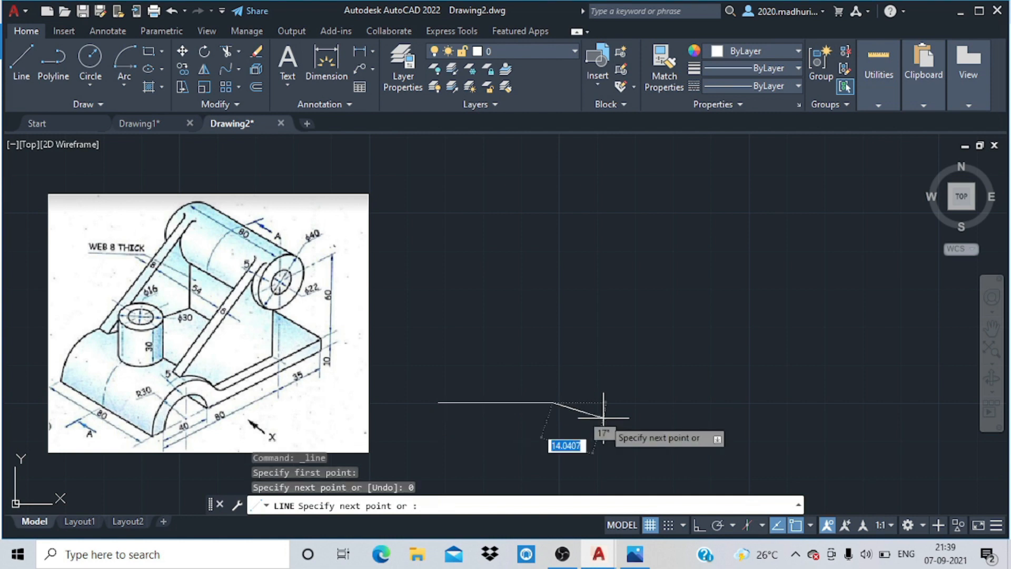
Continue the horizontal base line with two more collinear segments, each 30 units long at 0°
{"action": "type", "text": "30"}
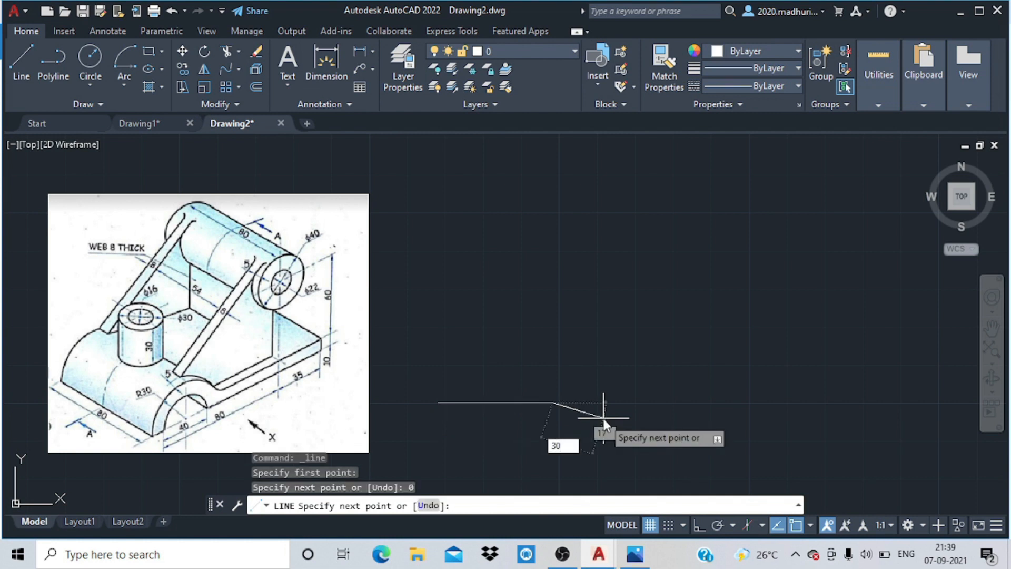
{"action": "key", "text": "Tab"}
{"action": "type", "text": "0"}
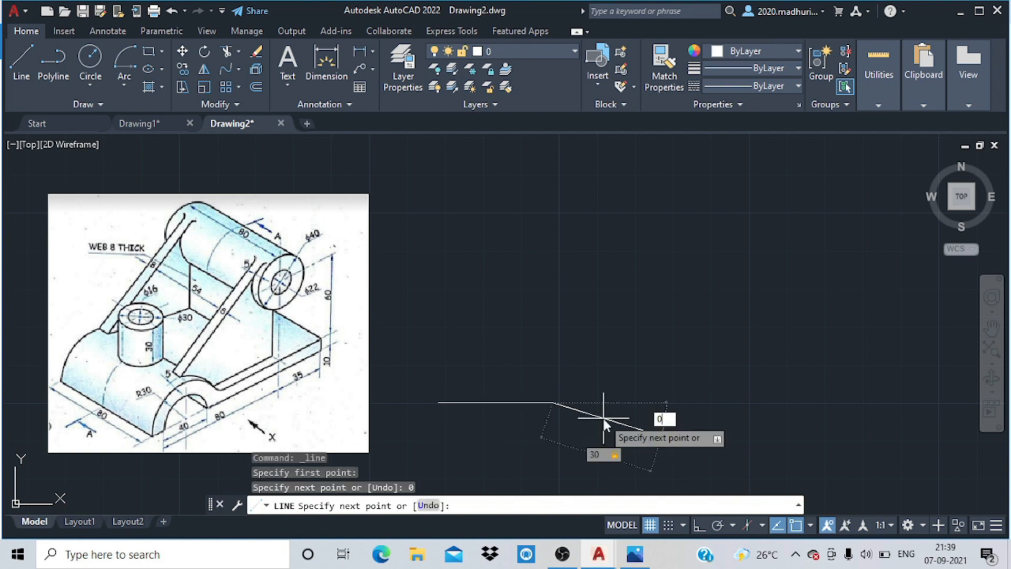
{"action": "key", "text": "Return"}
{"action": "type", "text": "30"}
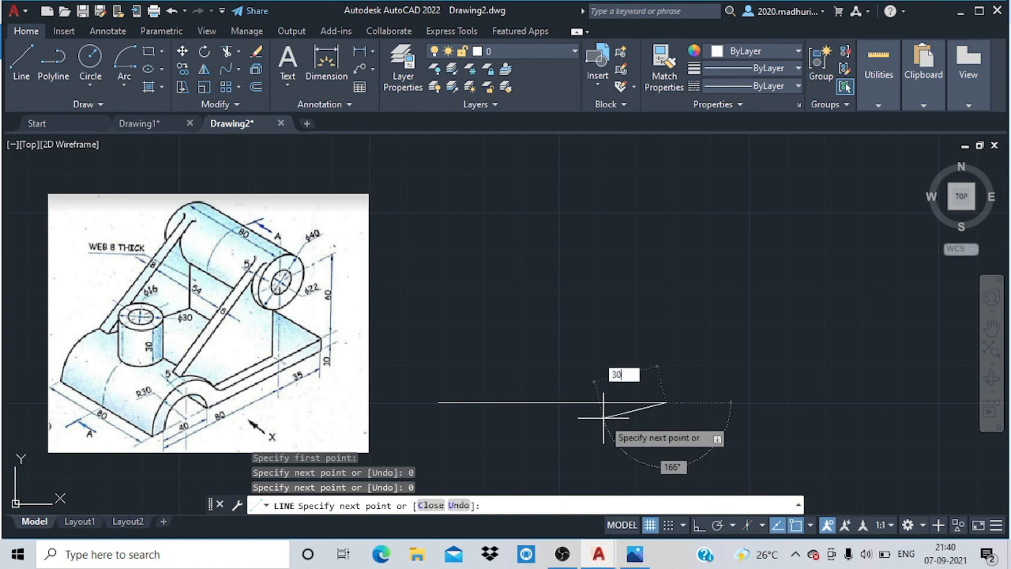
{"action": "key", "text": "Tab"}
{"action": "type", "text": "0"}
{"action": "key", "text": "Return"}
Add a final 35-unit segment at 0° to the end of the base line and finish the line
{"action": "type", "text": "35"}
{"action": "key", "text": "Tab"}
{"action": "type", "text": "0"}
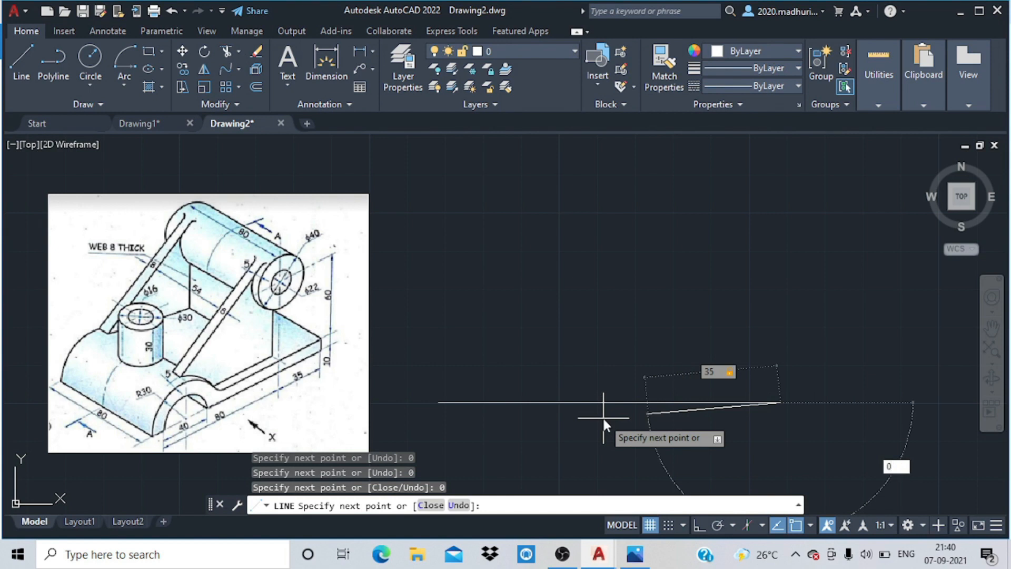
{"action": "key", "text": "Return"}
{"action": "key", "text": "Escape"}
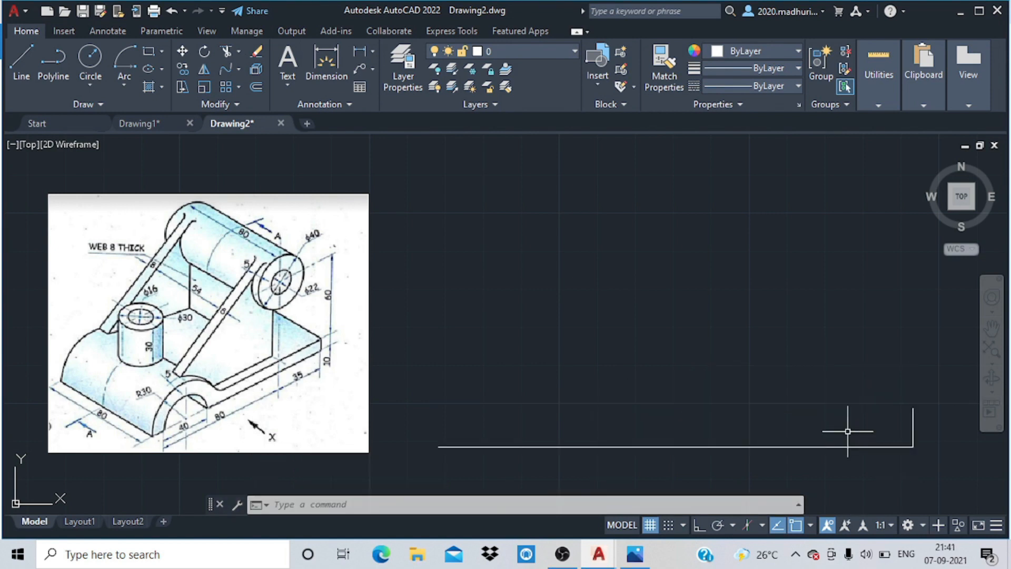
Draw a circle of radius 30 centred on the base line, where its first 30-unit segment ends
{"action": "left_click", "coordinate": [84, 86]}
{"action": "left_click", "coordinate": [118, 110]}
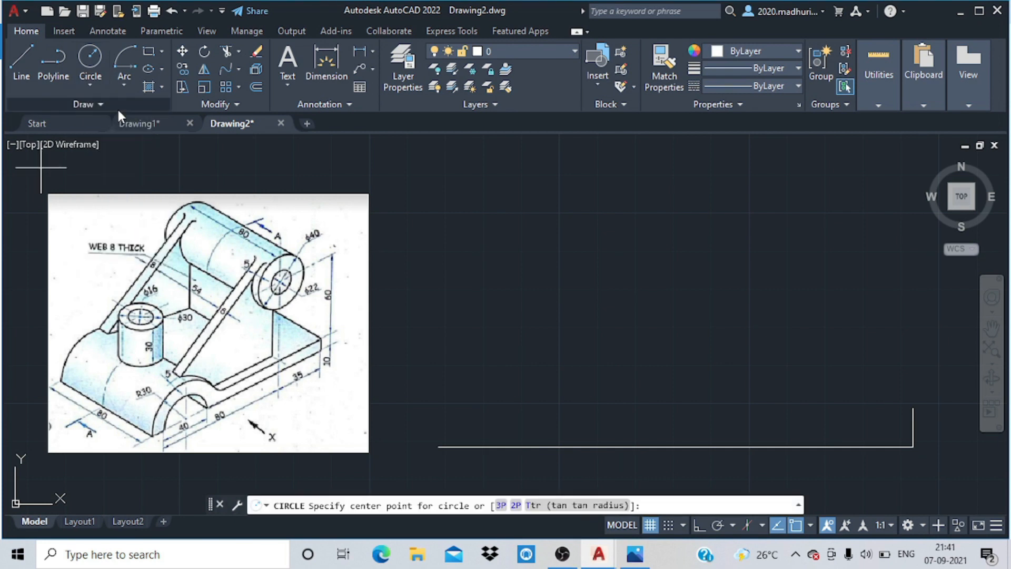
{"action": "left_click", "coordinate": [553, 446]}
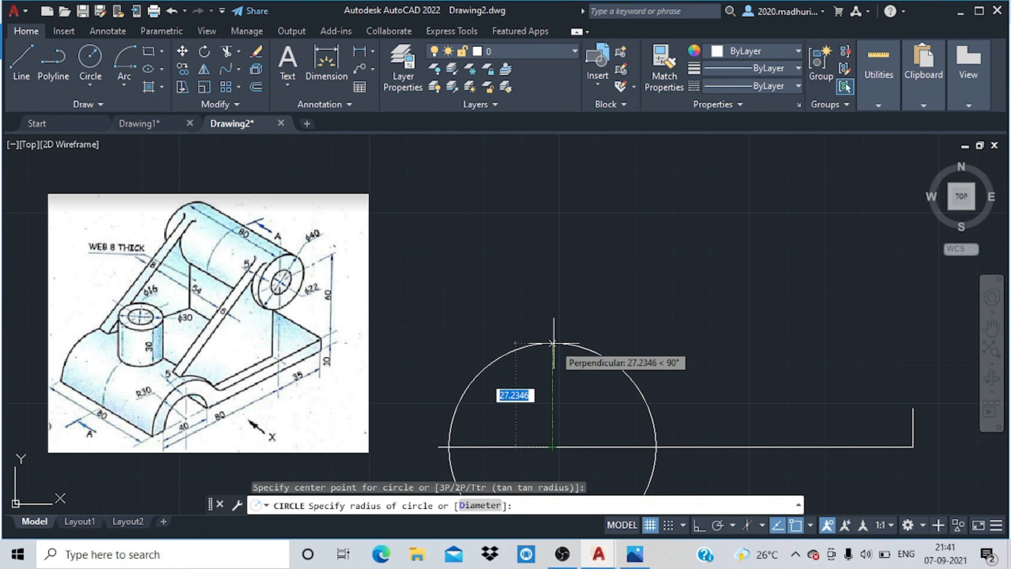
{"action": "type", "text": "30"}
{"action": "key", "text": "Return"}
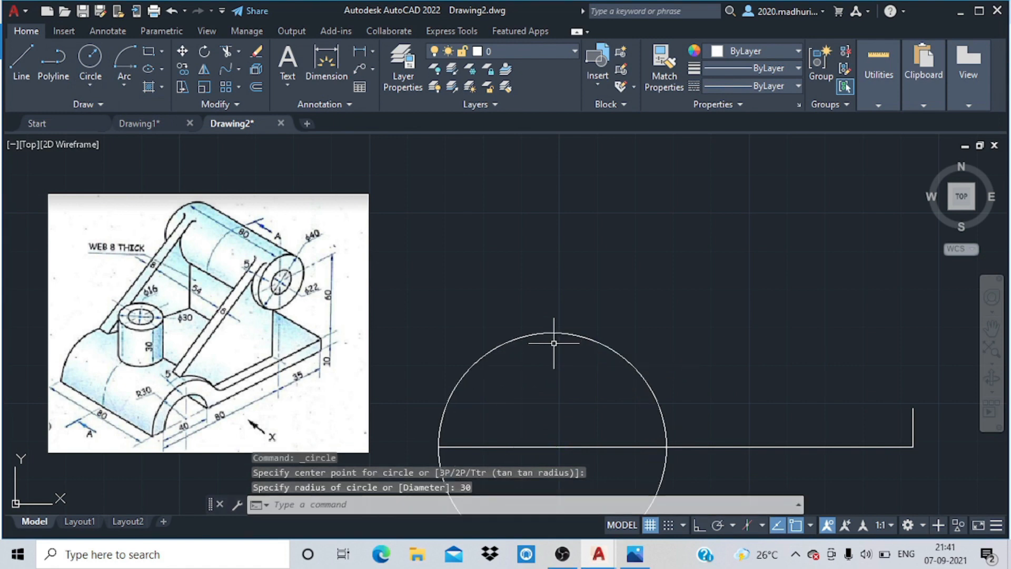
Draw a concentric circle of radius 20 inside the radius 30 circle on the base line
{"action": "left_click", "coordinate": [82, 75]}
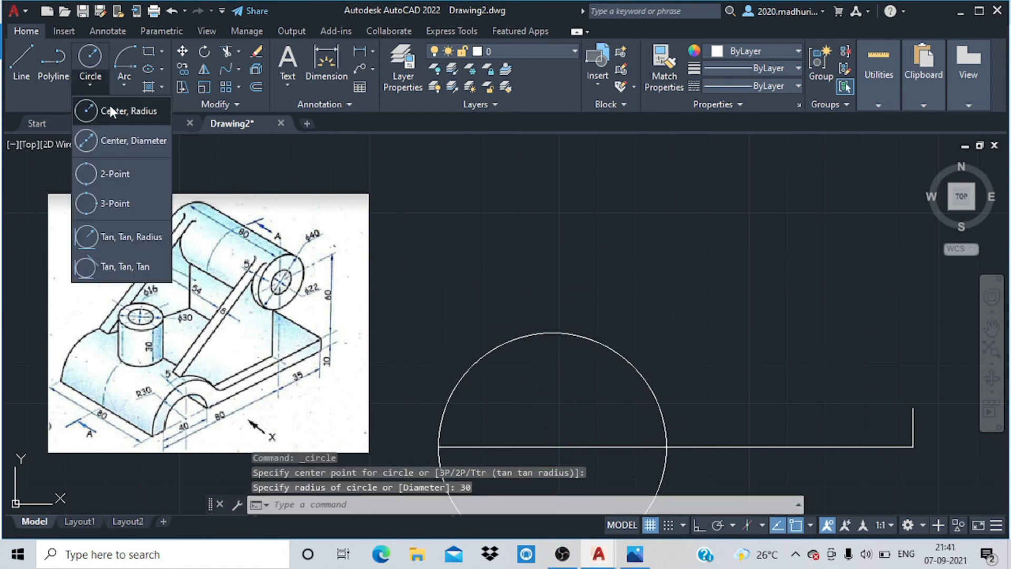
{"action": "left_click", "coordinate": [109, 103]}
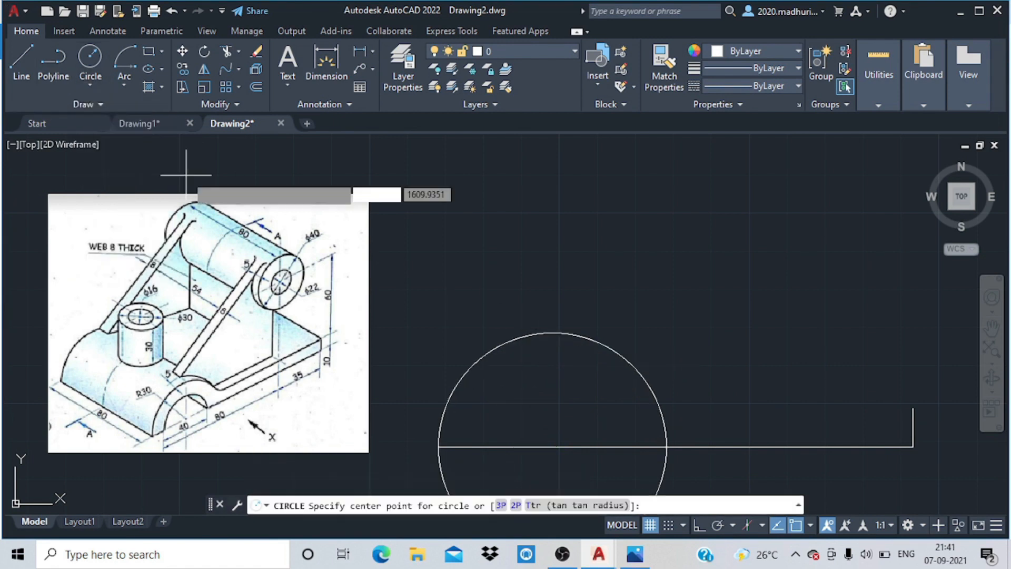
{"action": "left_click", "coordinate": [551, 446]}
{"action": "type", "text": "20"}
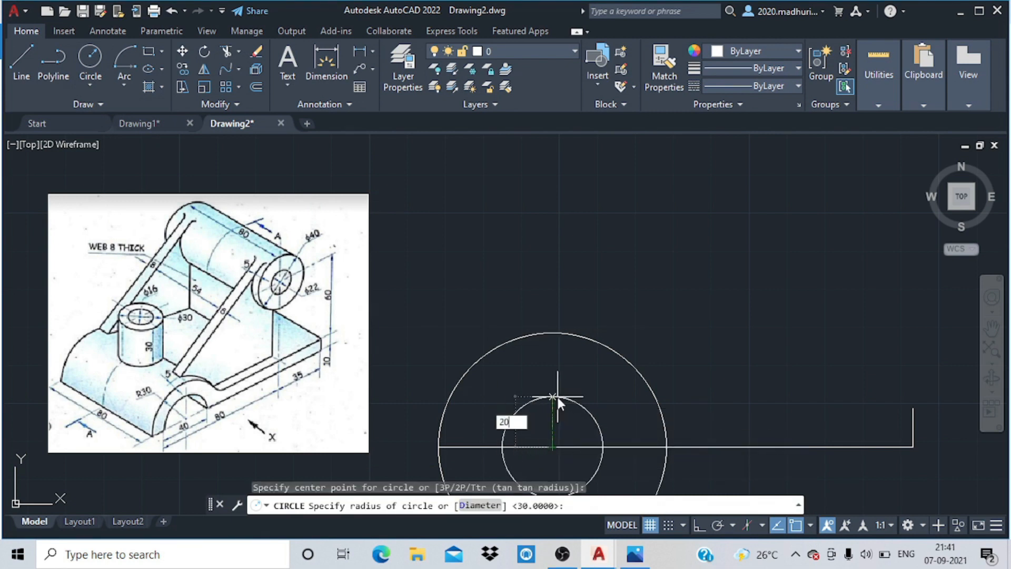
{"action": "key", "text": "Return"}
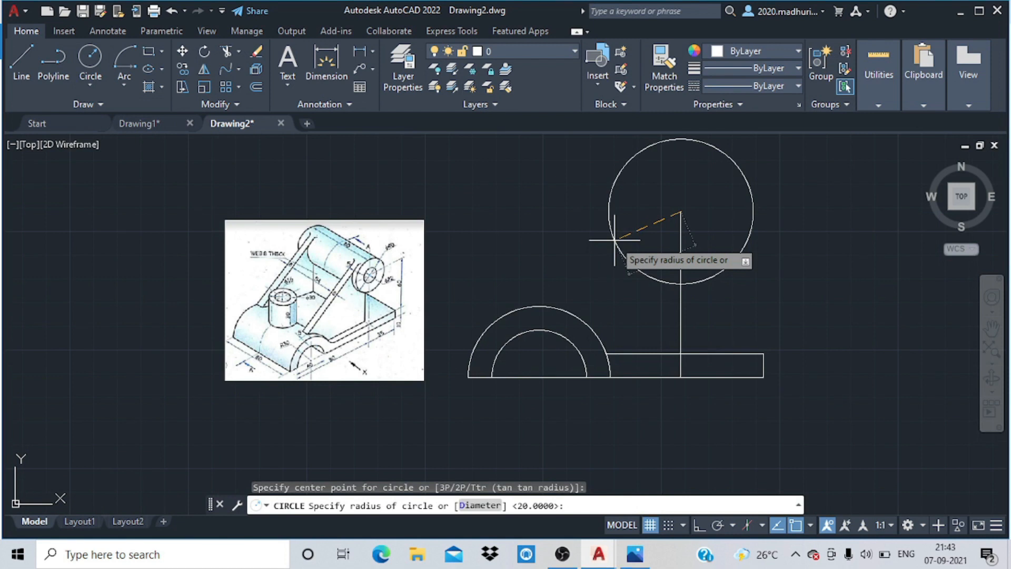
Draw concentric circles of radius 11 and 20 centred on the upper end of the vertical line
{"action": "type", "text": "11"}
{"action": "key", "text": "Return"}
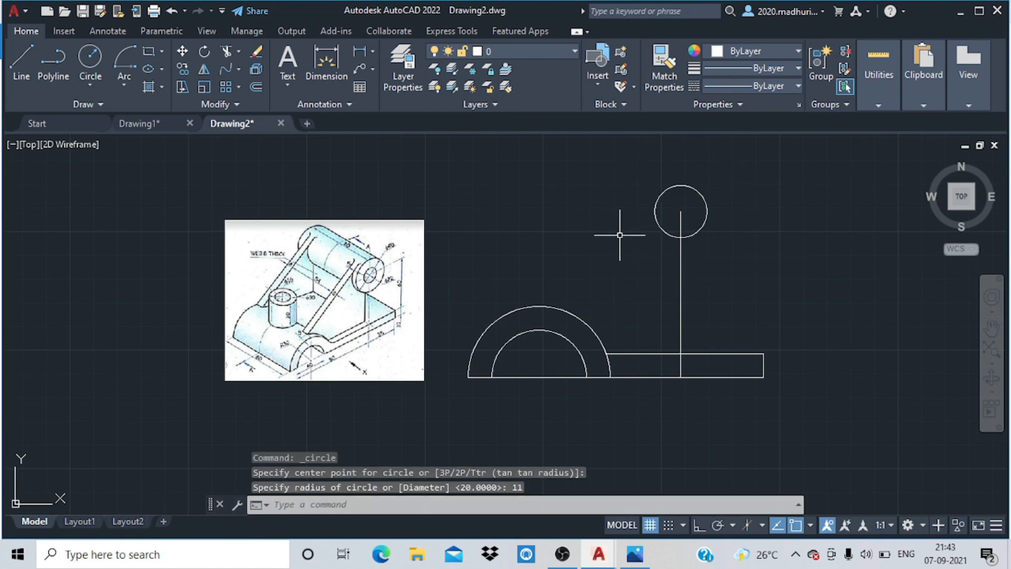
{"action": "left_click", "coordinate": [99, 53]}
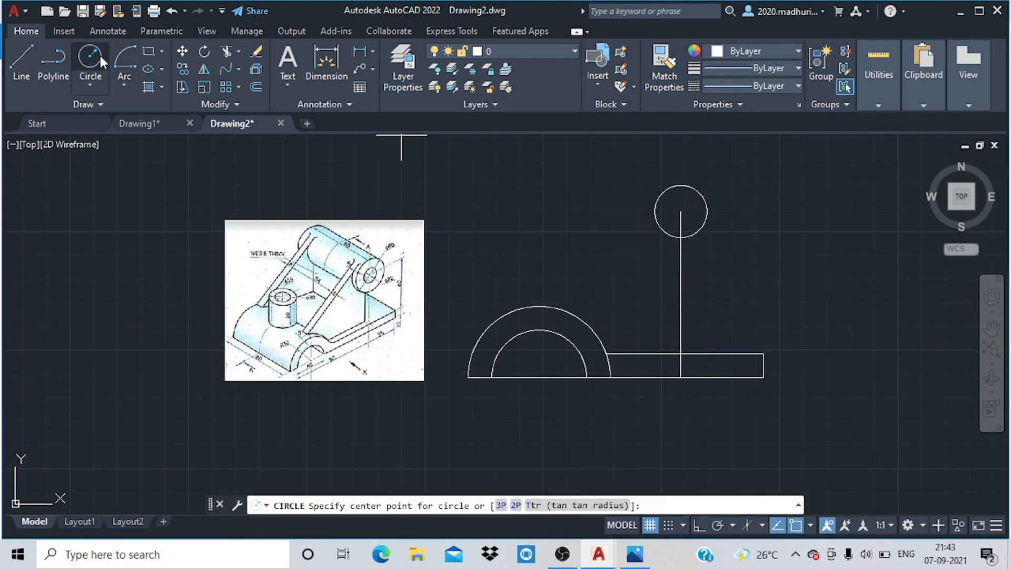
{"action": "left_click", "coordinate": [680, 211]}
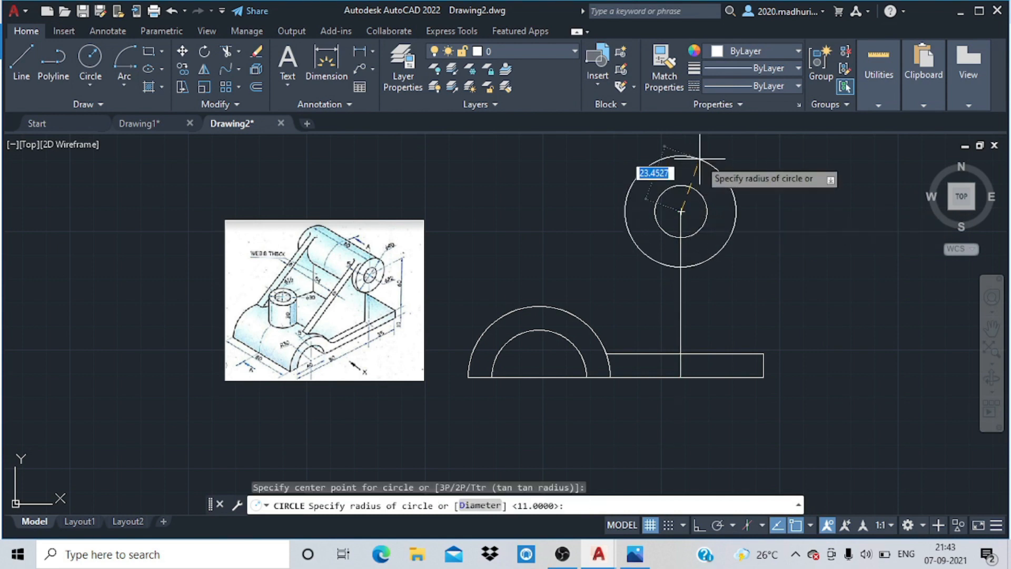
{"action": "type", "text": "20"}
{"action": "key", "text": "Return"}
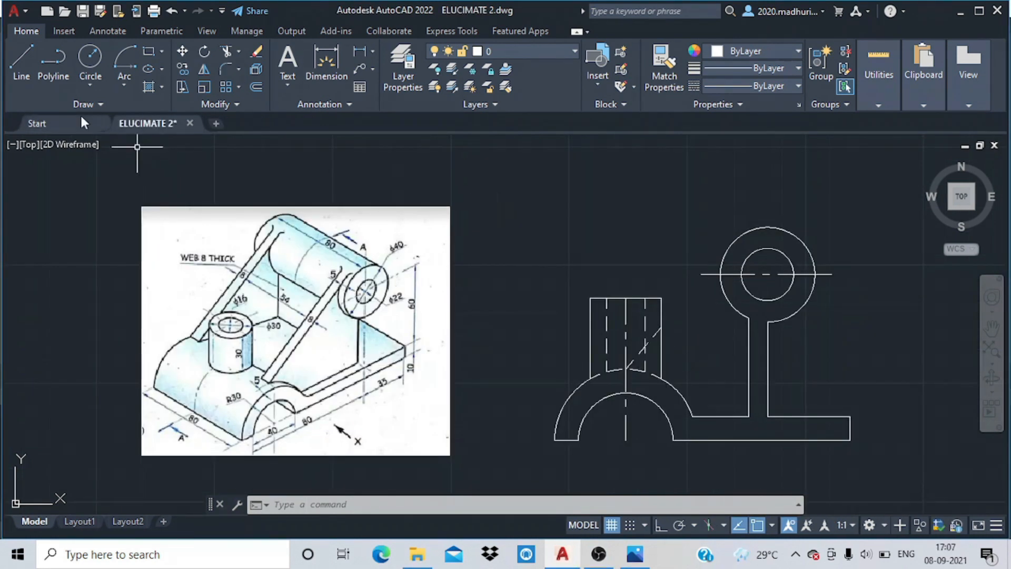
Hatch the cut areas of the sectional view with ANSI31: ring, web, base, arch and both walls of the upright cylinder
{"action": "left_click", "coordinate": [159, 87]}
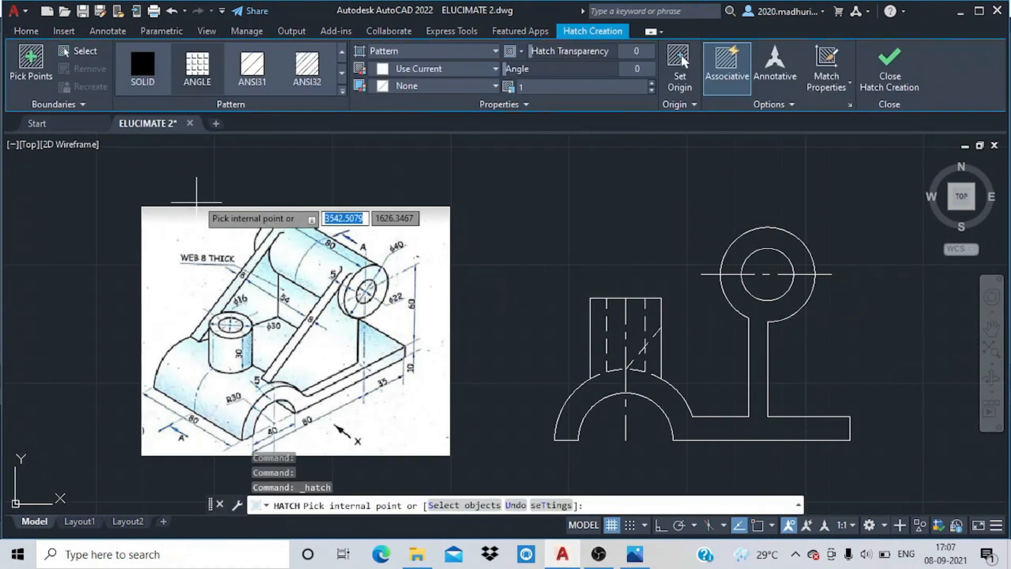
{"action": "left_click", "coordinate": [259, 76]}
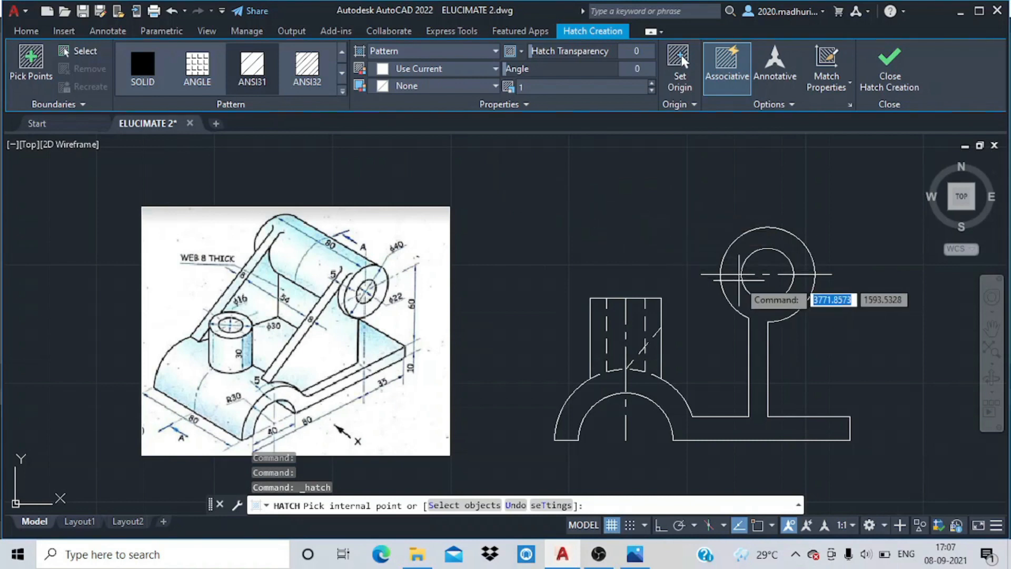
{"action": "left_click", "coordinate": [740, 289]}
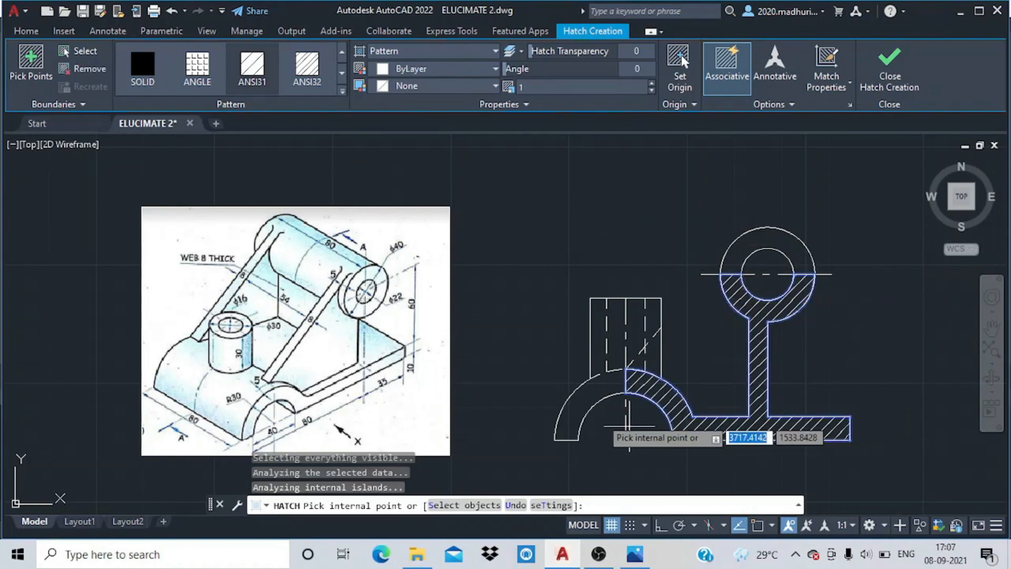
{"action": "left_click", "coordinate": [590, 393]}
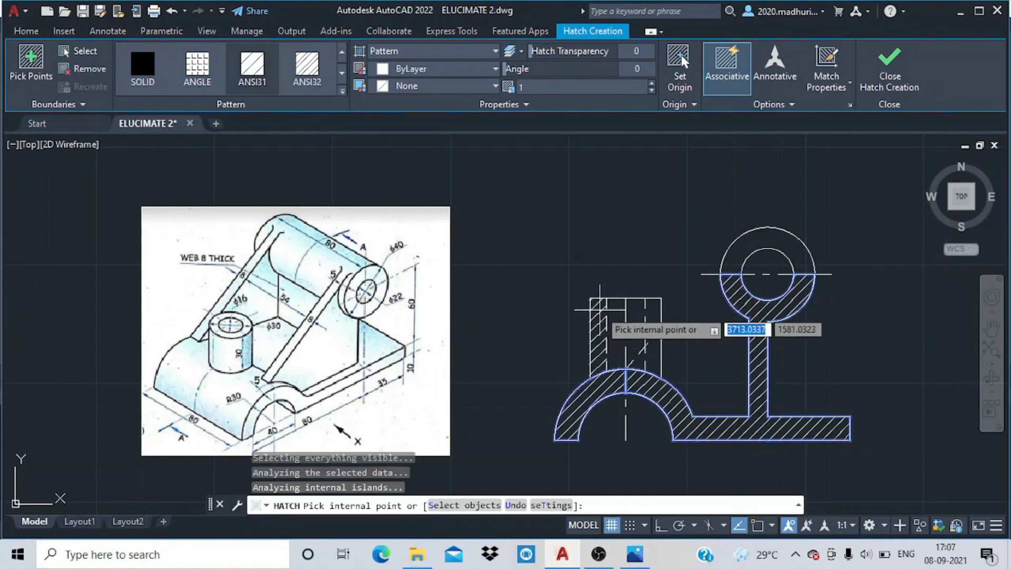
{"action": "left_click", "coordinate": [600, 310]}
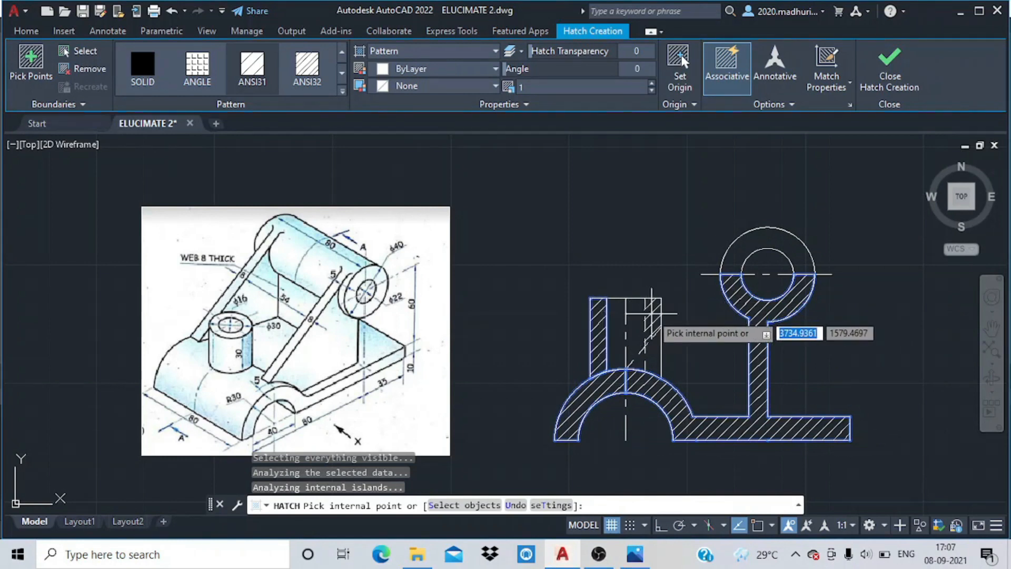
{"action": "left_click", "coordinate": [652, 337]}
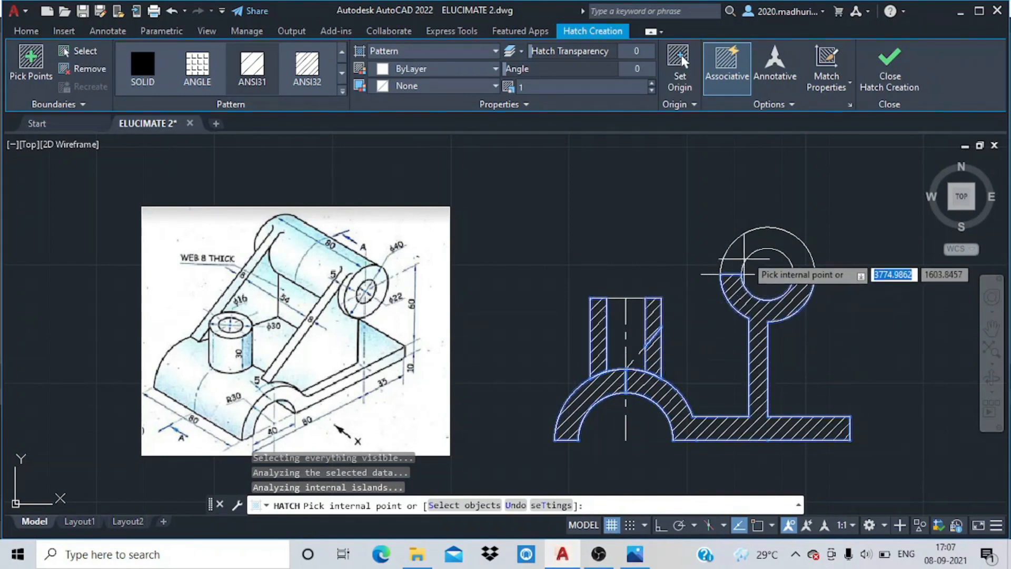
{"action": "left_click", "coordinate": [749, 246]}
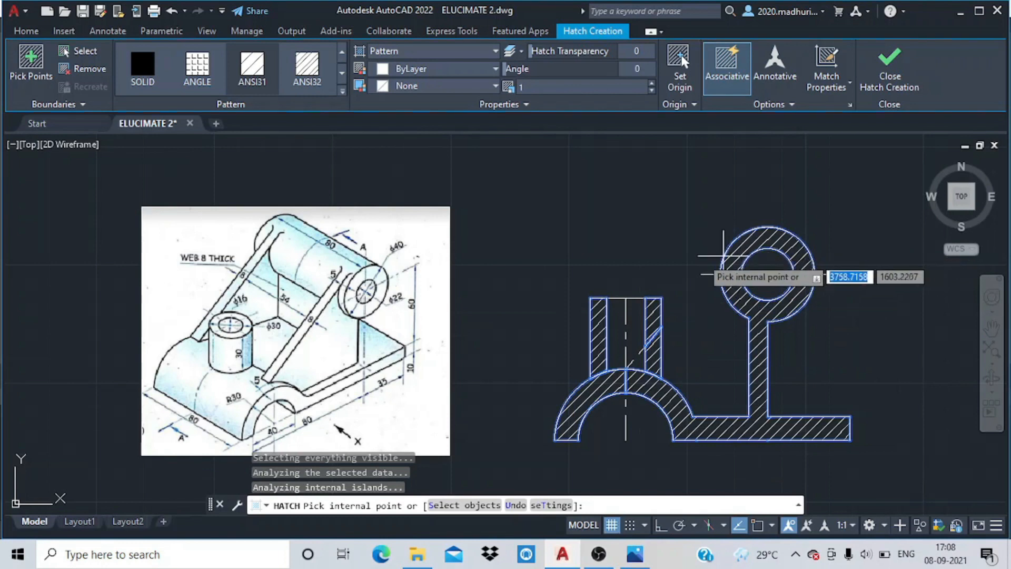
{"action": "key", "text": "Return"}
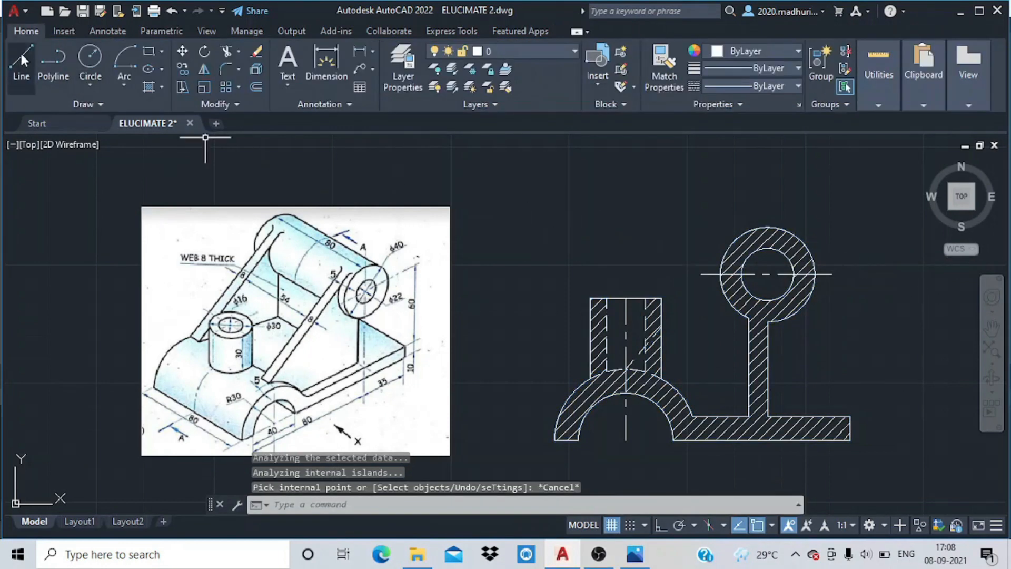
Draw the web's sloping edge from the upright cylinder's outer wall to the upper side of the 40 mm diameter ring
{"action": "type", "text": "l"}
{"action": "key", "text": "Return"}
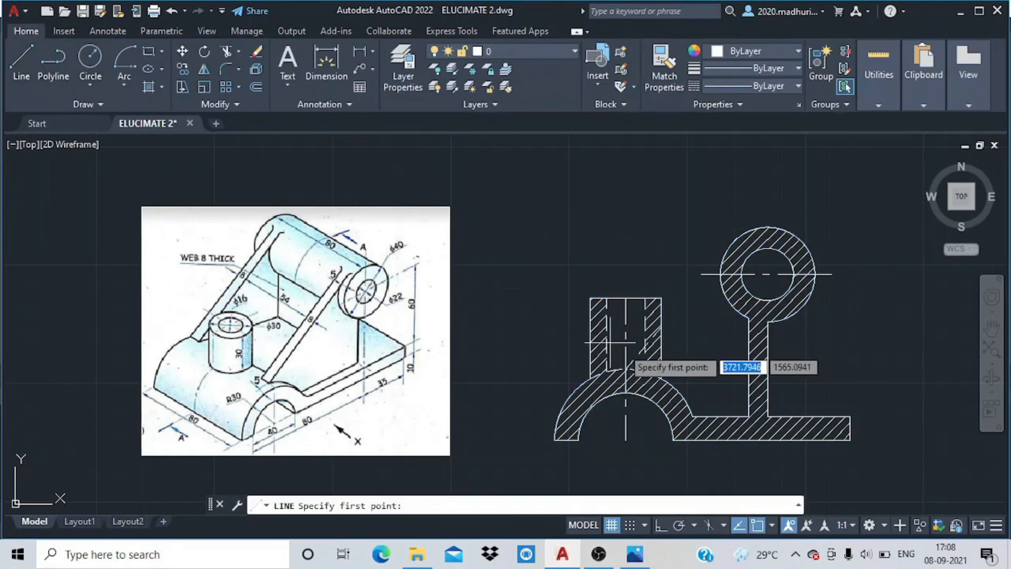
{"action": "left_click", "coordinate": [660, 327]}
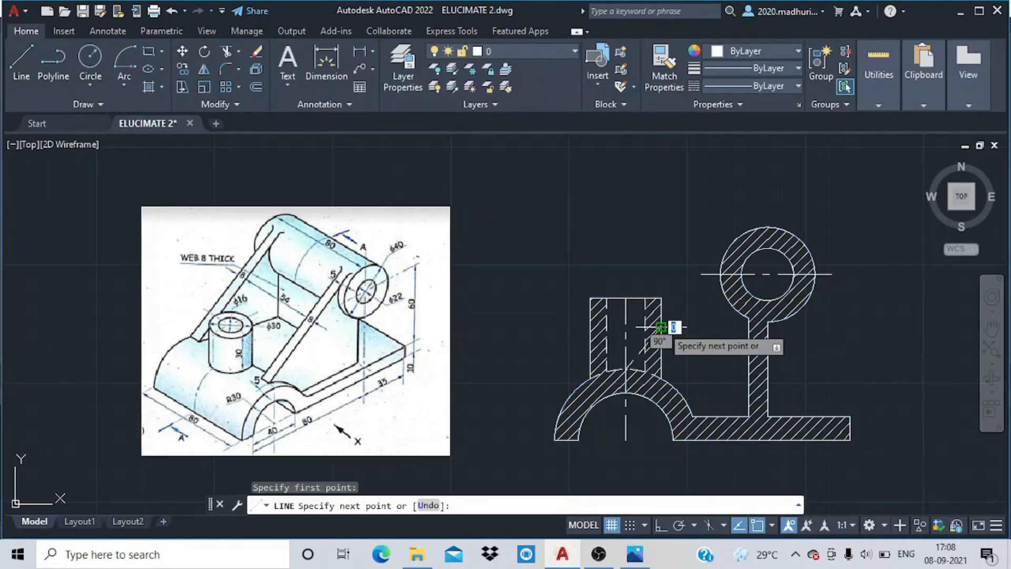
{"action": "left_click", "coordinate": [731, 244]}
{"action": "key", "text": "Escape"}
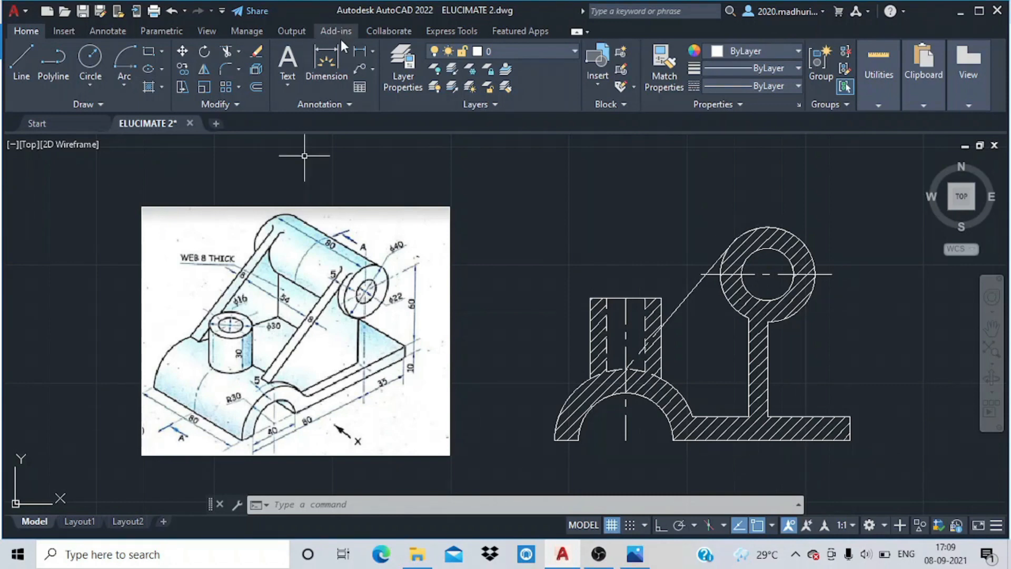
Open the ISO-25 dimension style for modification and set its arrow size to 4
{"action": "left_click", "coordinate": [326, 102]}
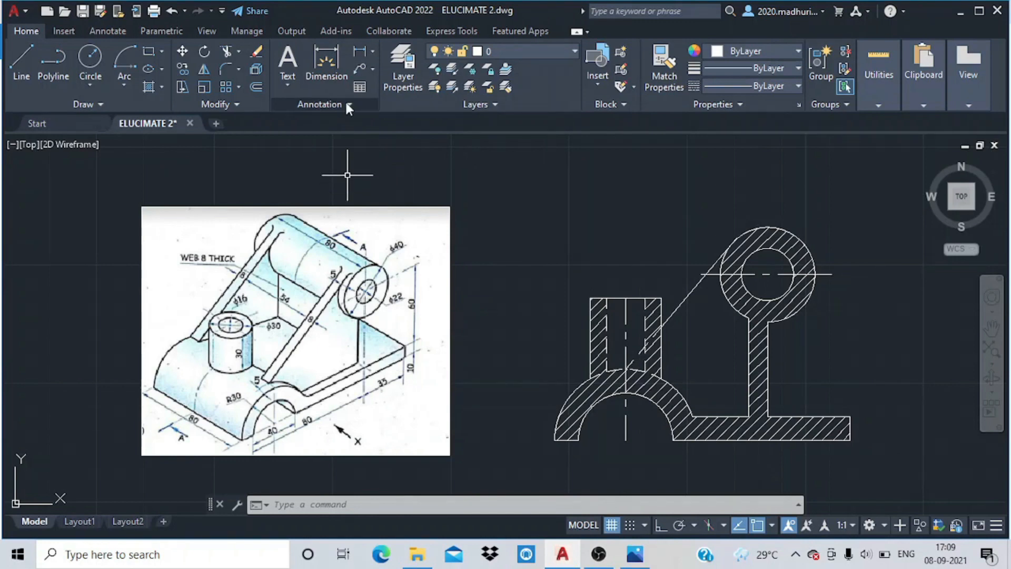
{"action": "left_click", "coordinate": [346, 105]}
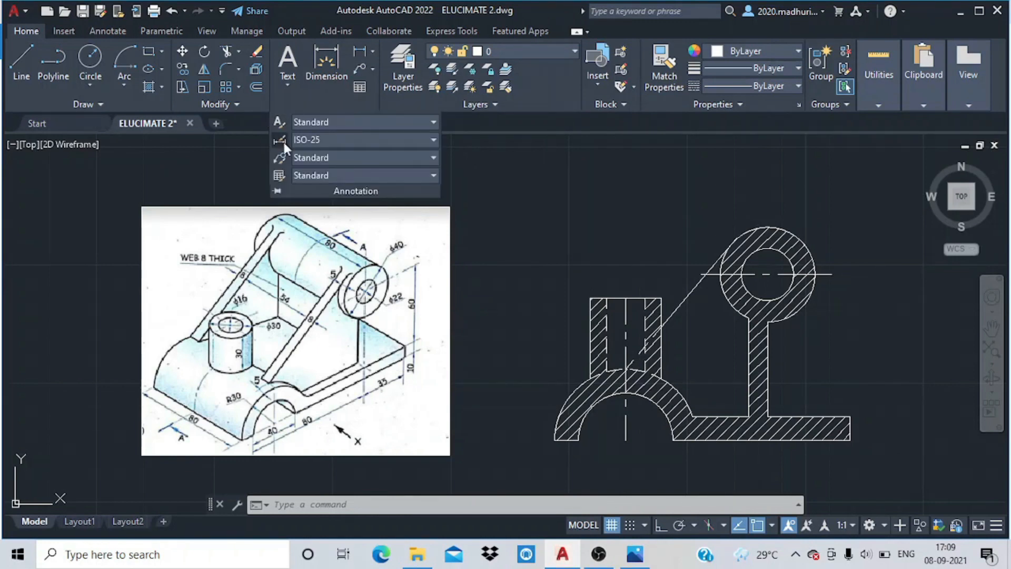
{"action": "left_click", "coordinate": [319, 143]}
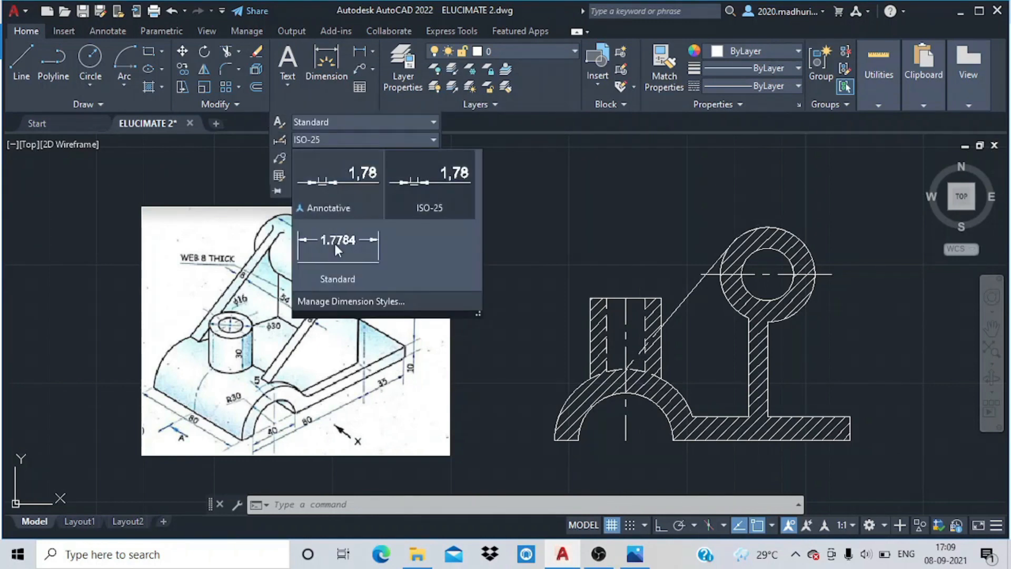
{"action": "left_click", "coordinate": [346, 298]}
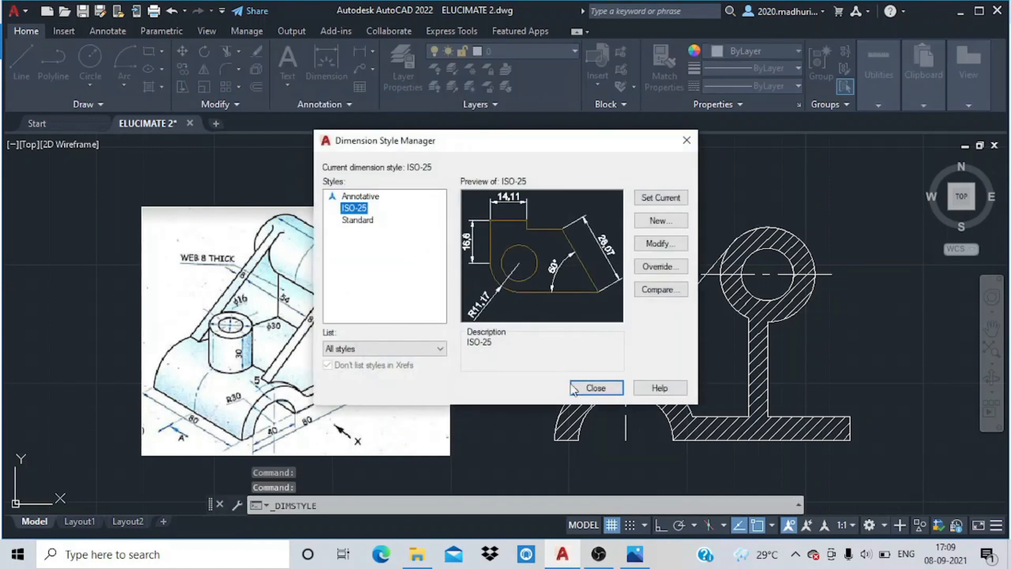
{"action": "left_click", "coordinate": [667, 244]}
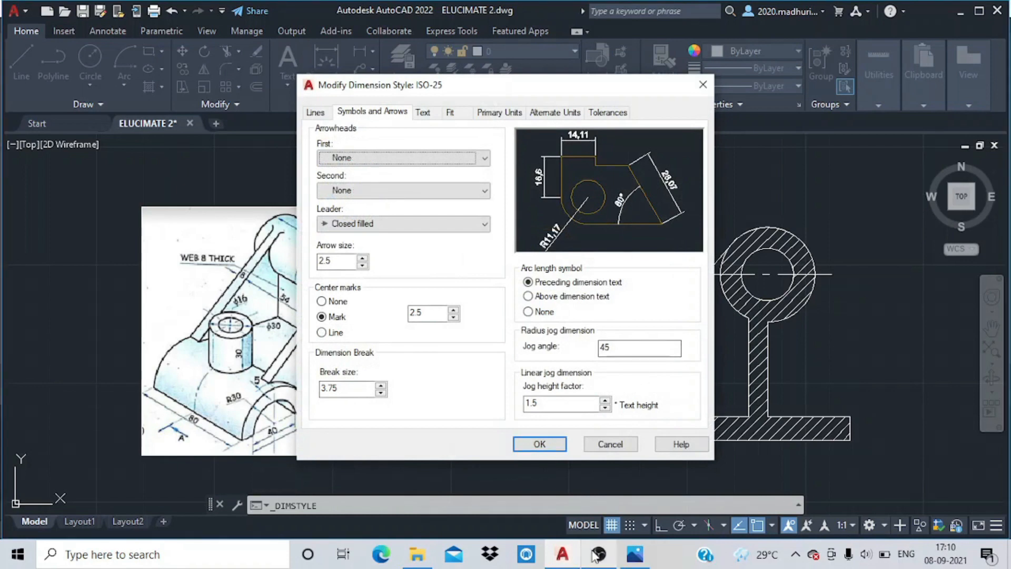
{"action": "double_click", "coordinate": [359, 261]}
{"action": "left_click", "coordinate": [353, 260]}
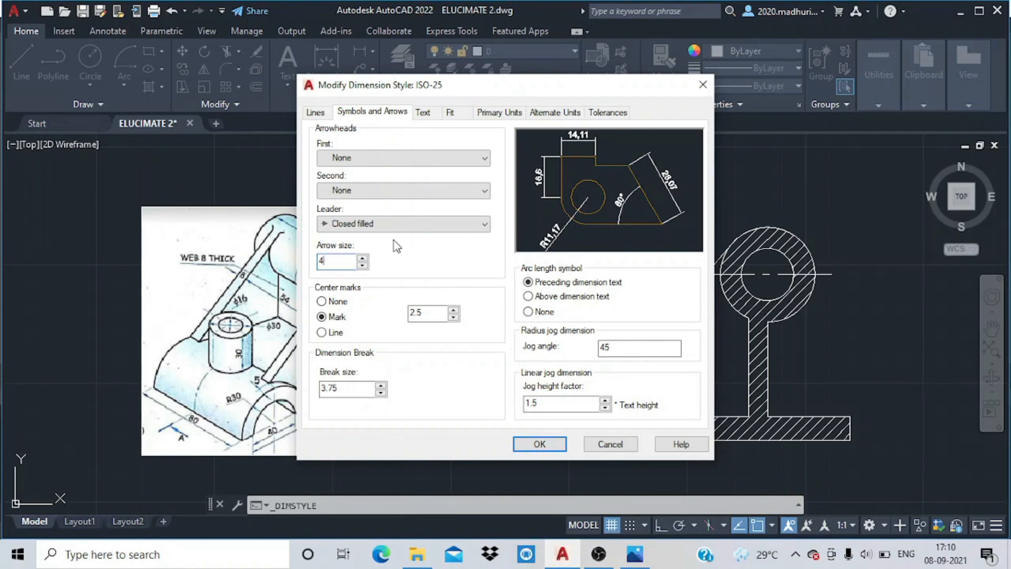
Set the dimension style's text height to 6 and its text alignment to ISO standard
{"action": "left_click", "coordinate": [424, 112]}
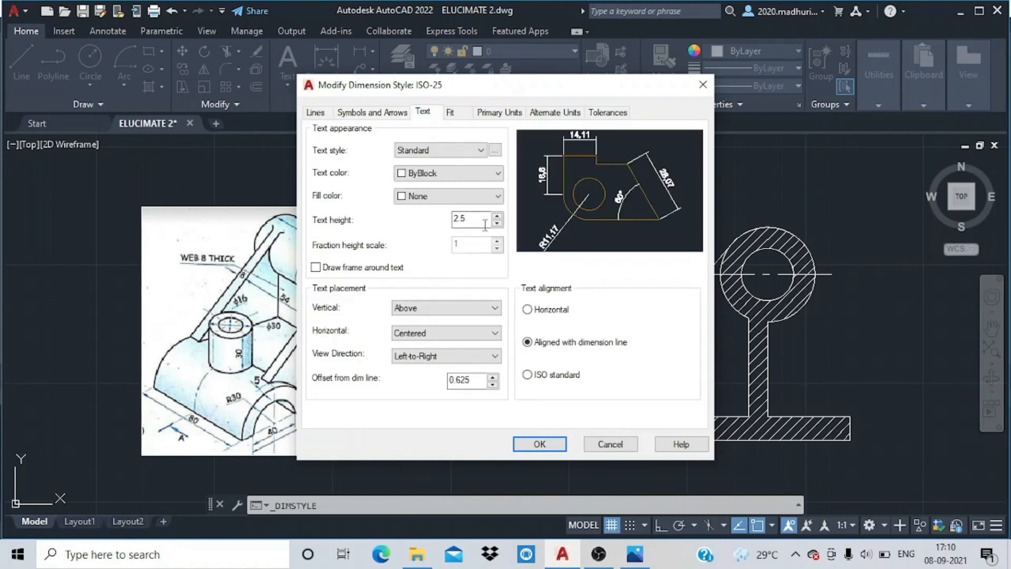
{"action": "left_click_drag", "start_coordinate": [475, 219], "coordinate": [454, 223]}
{"action": "left_click", "coordinate": [566, 378]}
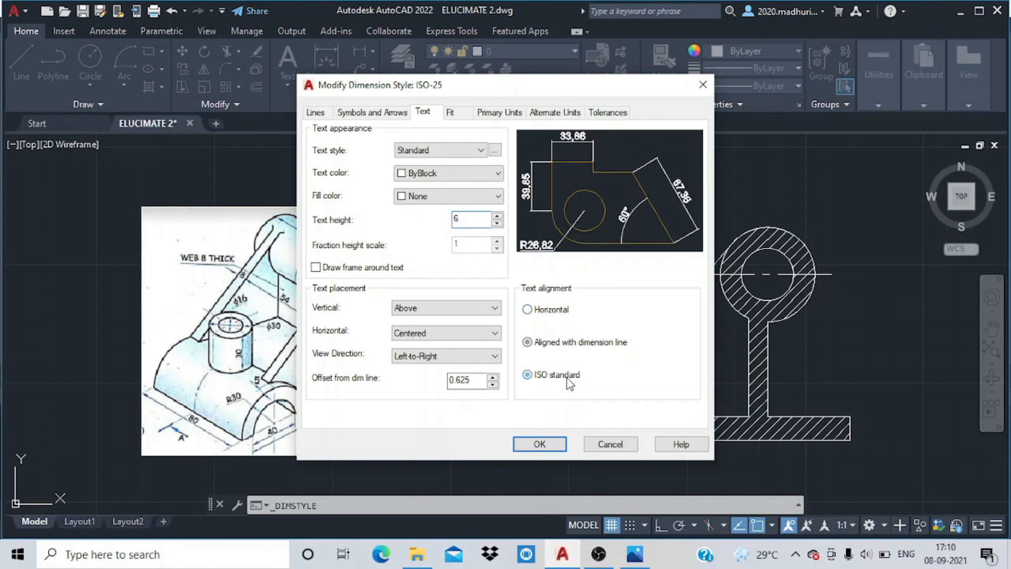
Accept the ISO-25 dimension style changes and make it the current dimension style
{"action": "left_click", "coordinate": [556, 444]}
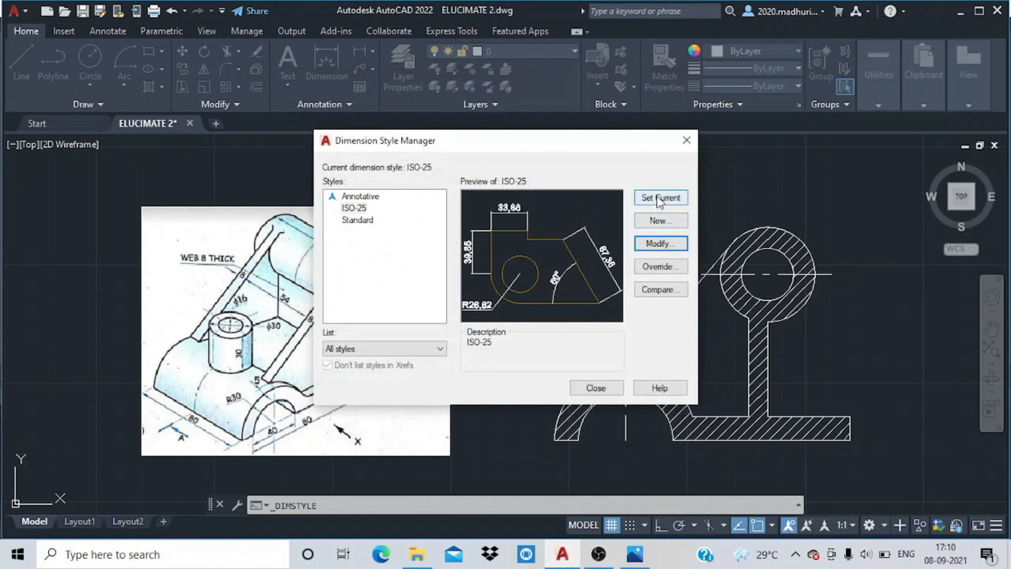
{"action": "left_click", "coordinate": [658, 199]}
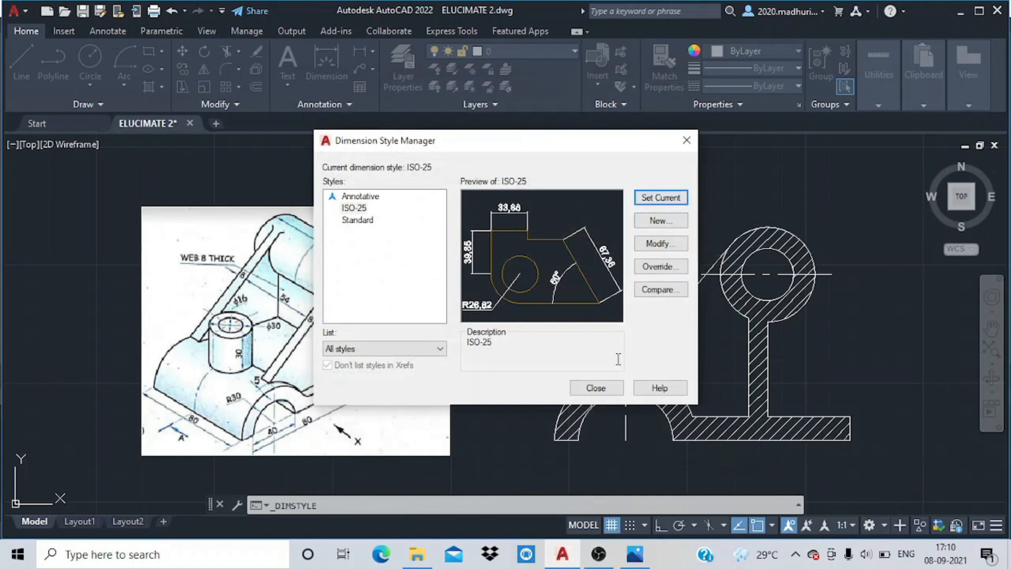
{"action": "left_click", "coordinate": [608, 386]}
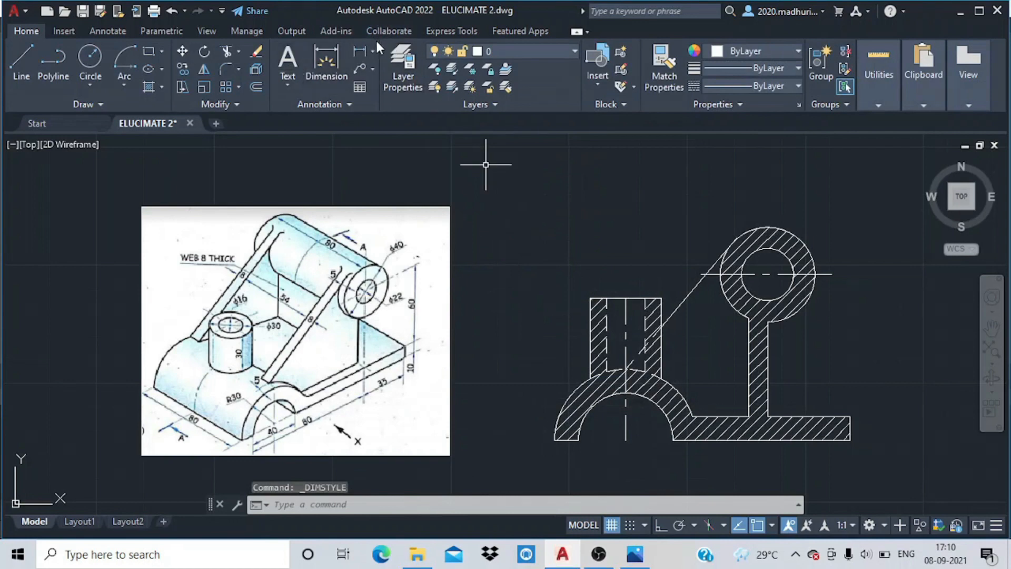
Set the Standard text style's height to 6 and make it the current text style, saving the change
{"action": "left_click", "coordinate": [324, 105]}
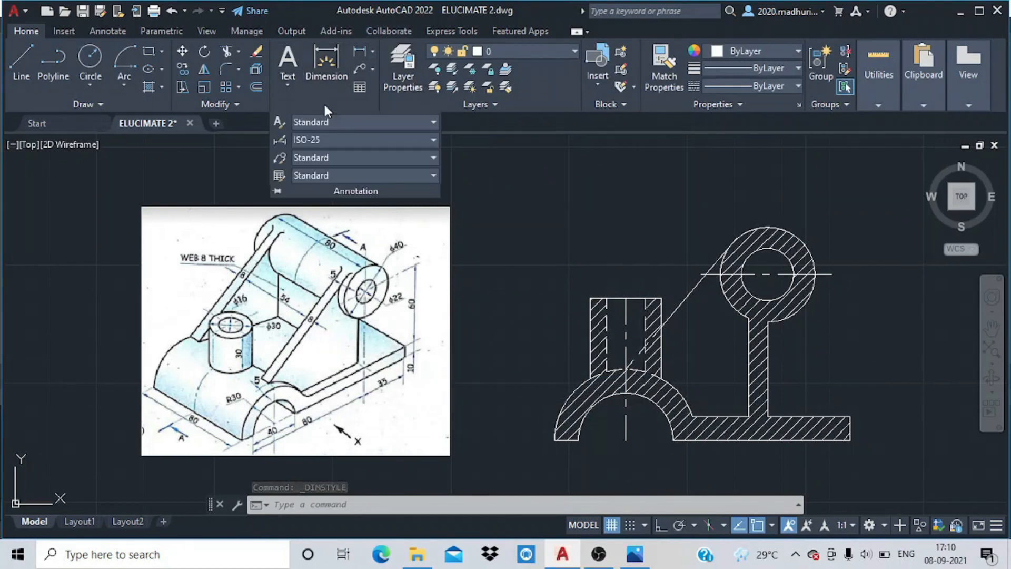
{"action": "left_click", "coordinate": [360, 128]}
{"action": "left_click", "coordinate": [365, 193]}
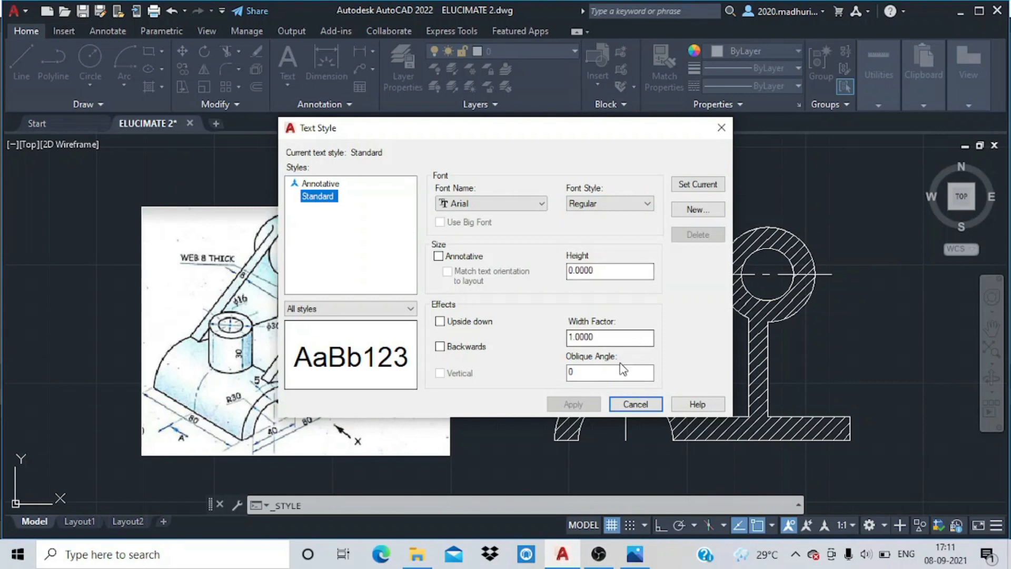
{"action": "left_click", "coordinate": [692, 210]}
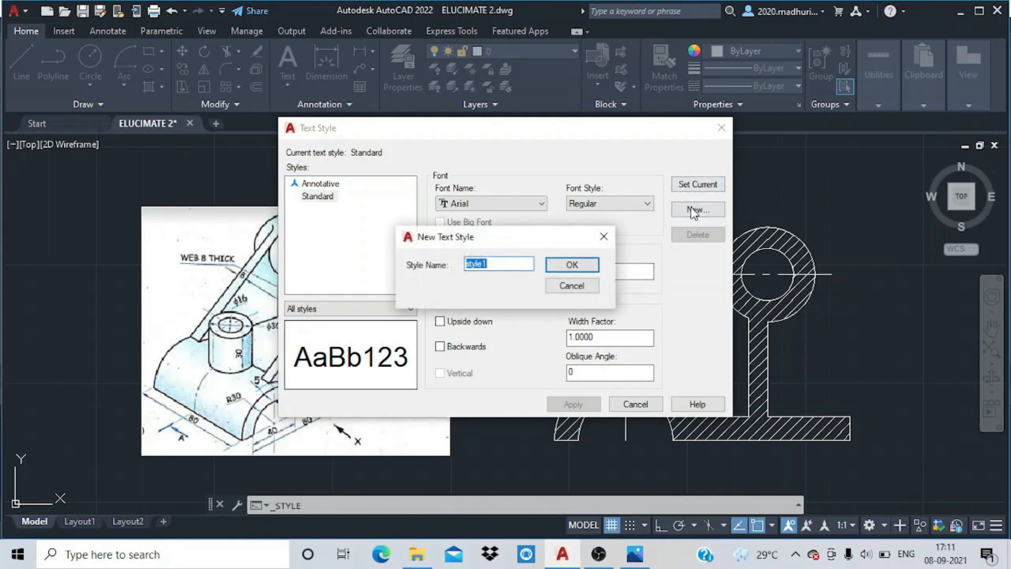
{"action": "left_click", "coordinate": [577, 287]}
{"action": "left_click_drag", "start_coordinate": [596, 274], "coordinate": [571, 279]}
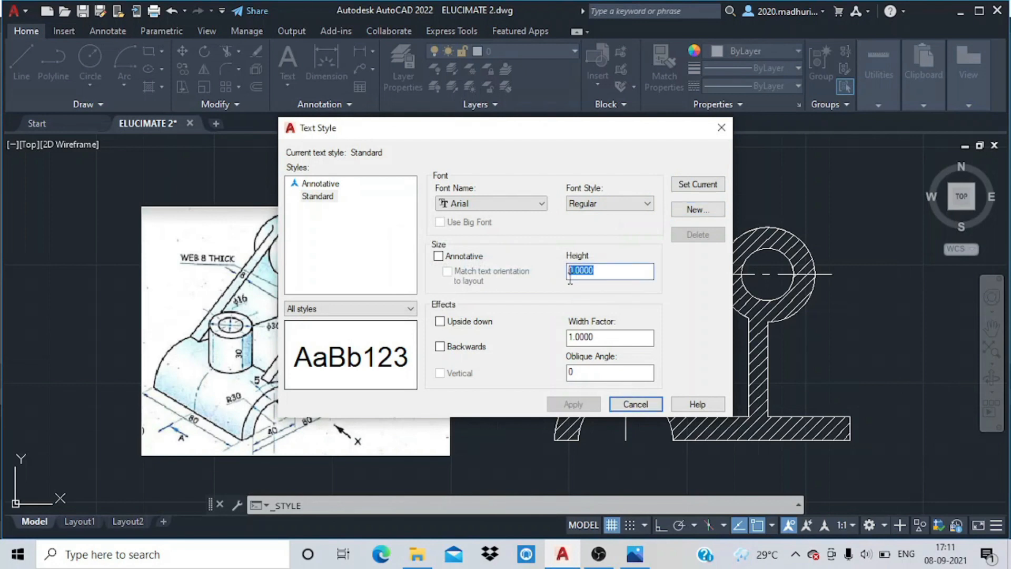
{"action": "key", "text": "BackSpace"}
{"action": "type", "text": "6"}
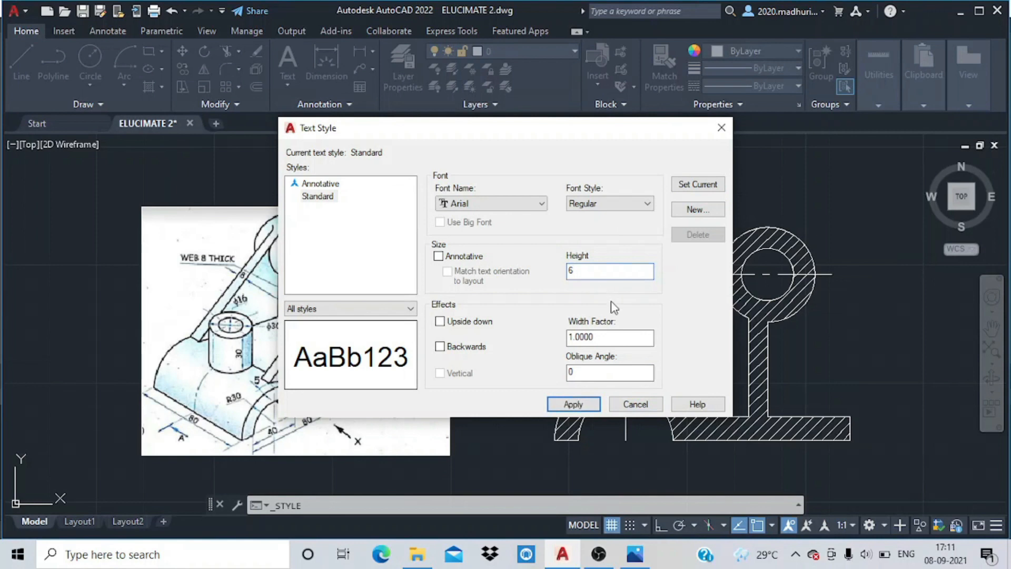
{"action": "left_click", "coordinate": [704, 184]}
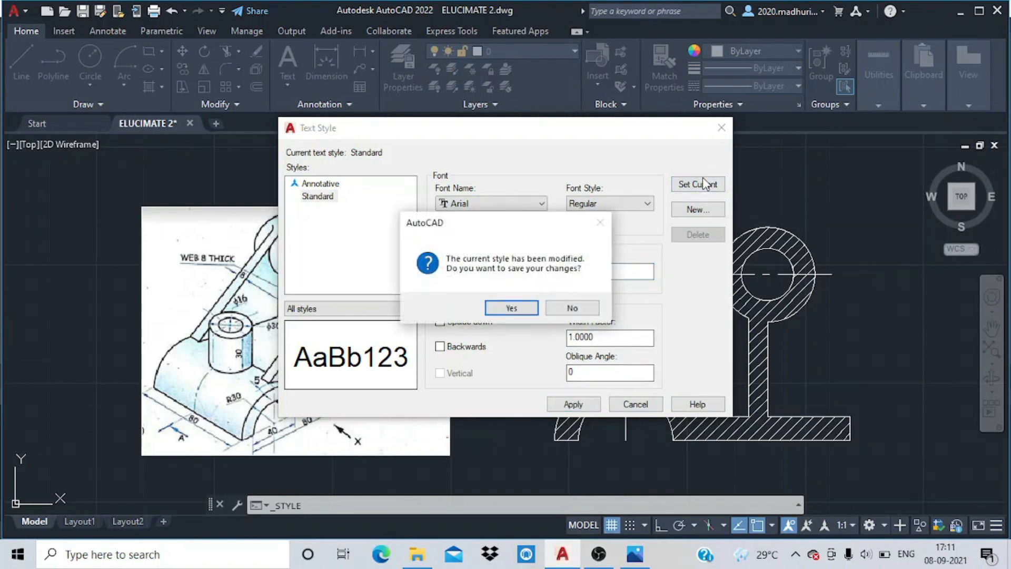
{"action": "left_click", "coordinate": [514, 309]}
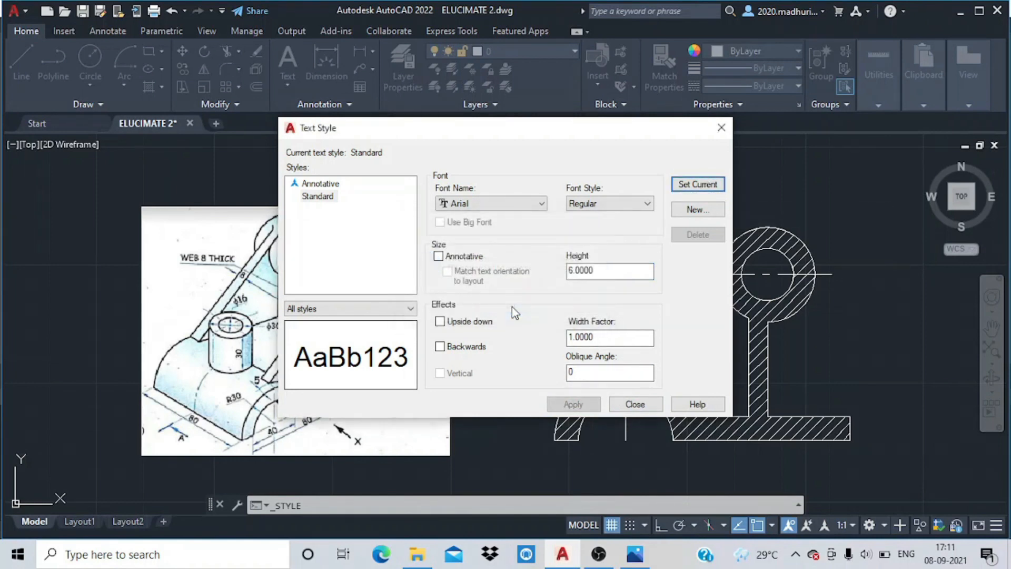
{"action": "left_click", "coordinate": [719, 133]}
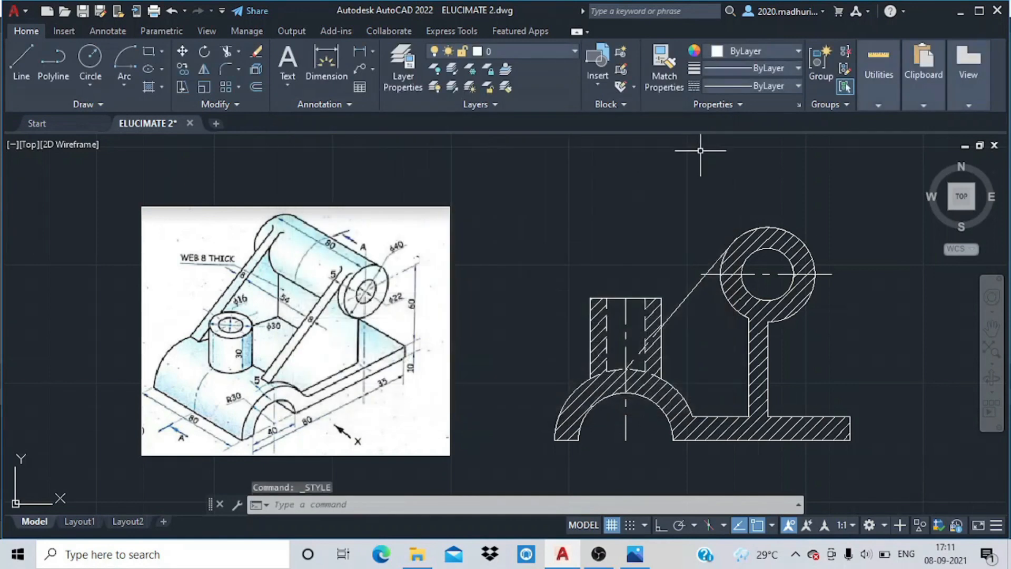
Add a linear dimension below the view from the arch's outer left end to its vertical centre line
{"action": "left_click", "coordinate": [372, 48]}
{"action": "left_click", "coordinate": [379, 77]}
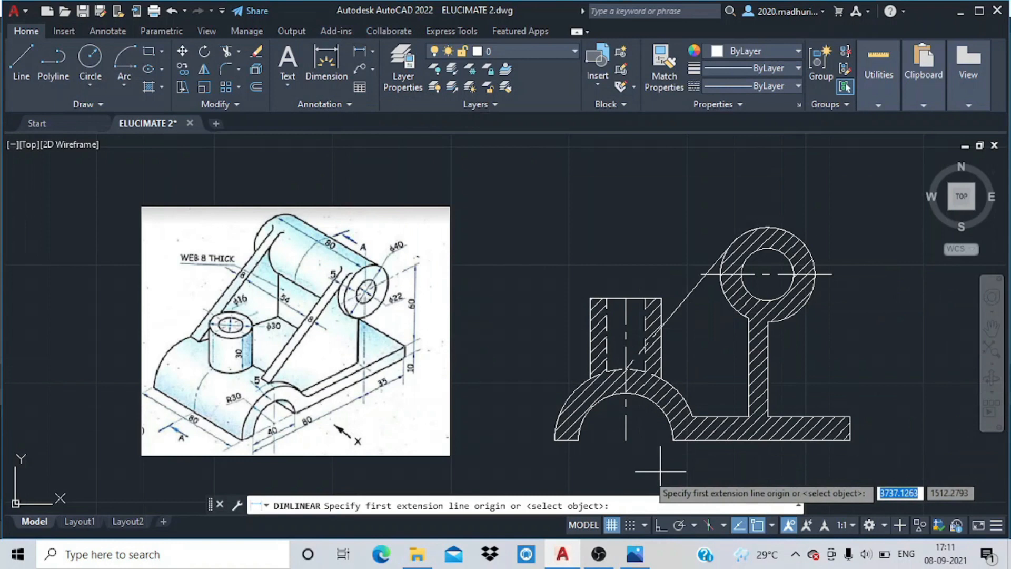
{"action": "left_click", "coordinate": [554, 440]}
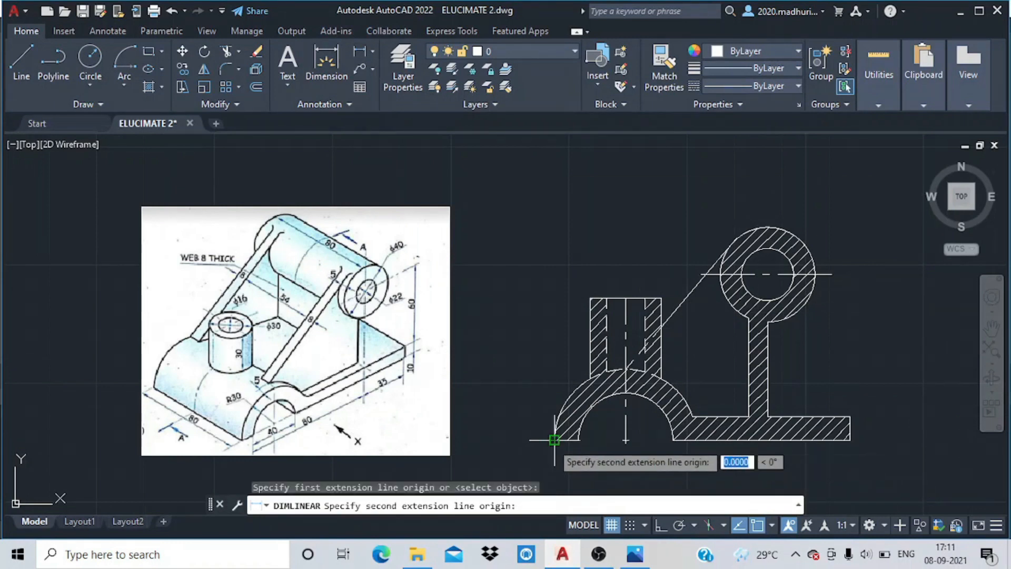
{"action": "left_click", "coordinate": [625, 439]}
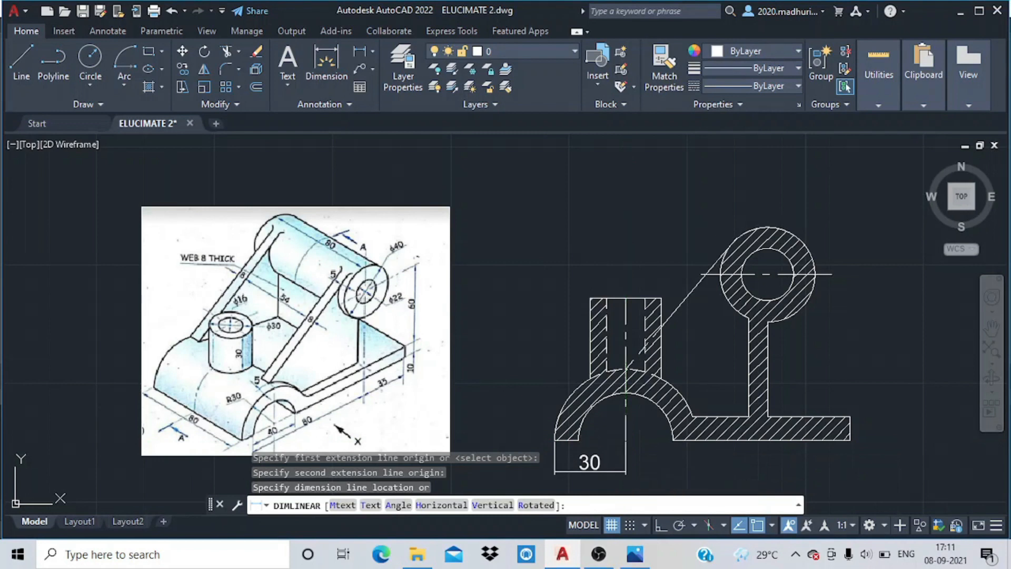
{"action": "left_click", "coordinate": [589, 473]}
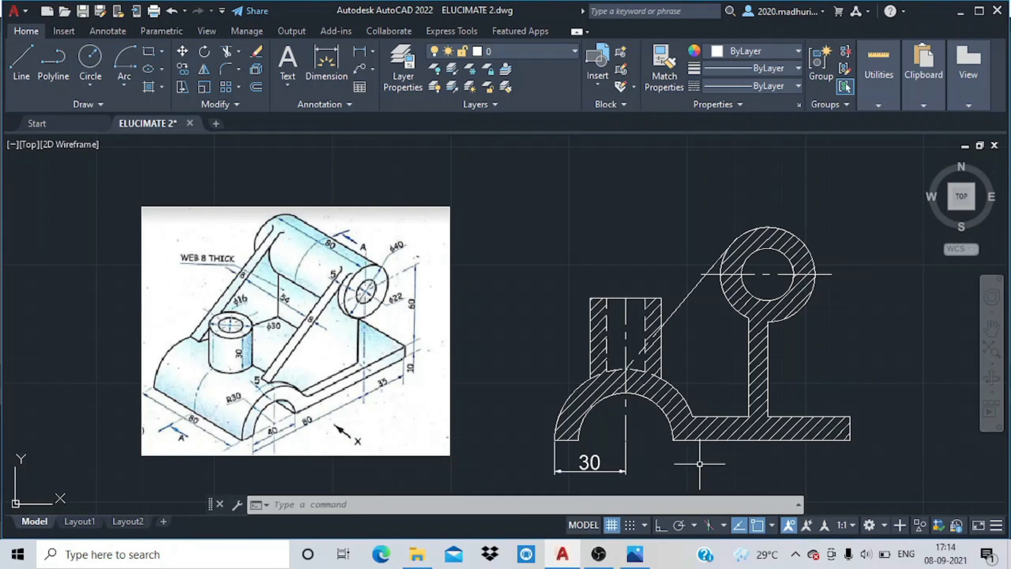
Add a linear dimension below the base from the arch's inner right end to the base's right end
{"action": "left_click", "coordinate": [326, 62]}
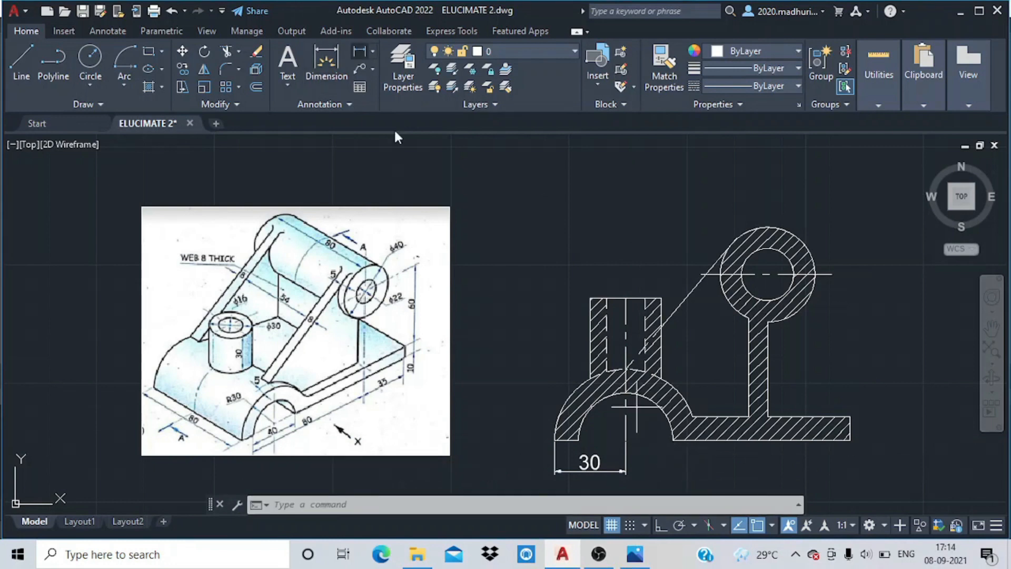
{"action": "left_click", "coordinate": [674, 439]}
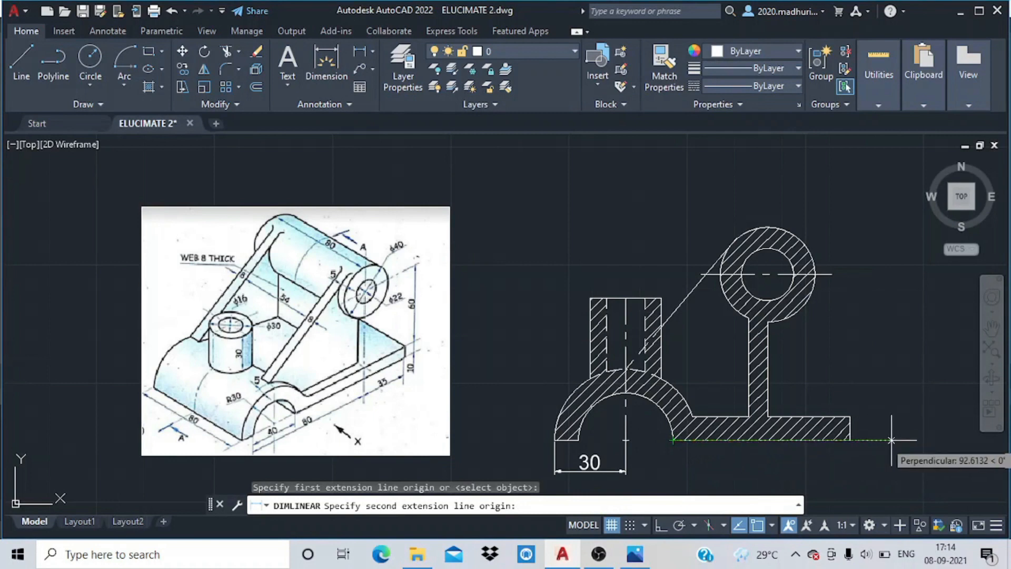
{"action": "left_click", "coordinate": [850, 439]}
{"action": "left_click", "coordinate": [864, 470]}
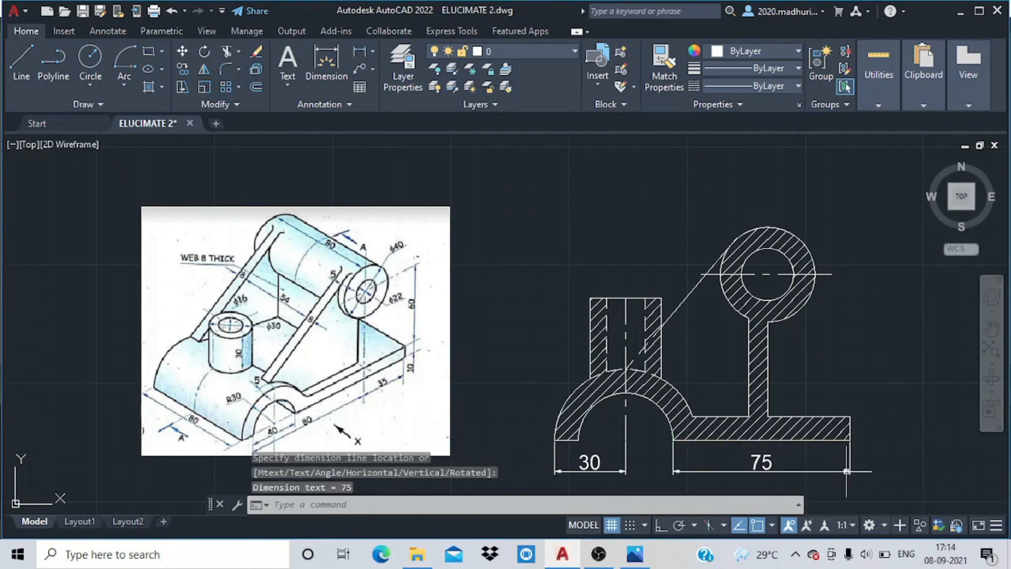
Add radius dimensions to the ring's inner and outer circles, placing them above right and above left of the ring
{"action": "left_click", "coordinate": [372, 51]}
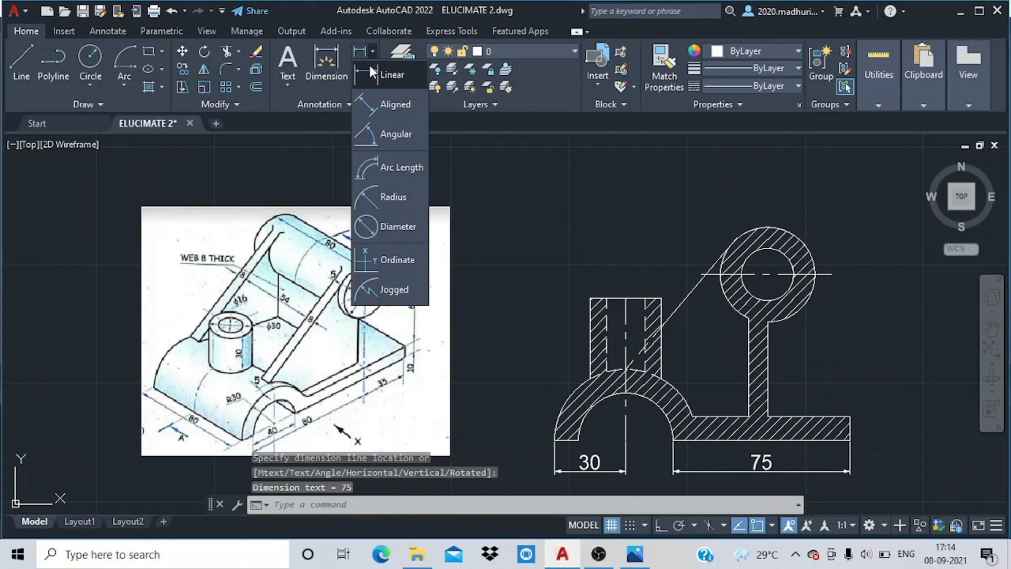
{"action": "left_click", "coordinate": [397, 194]}
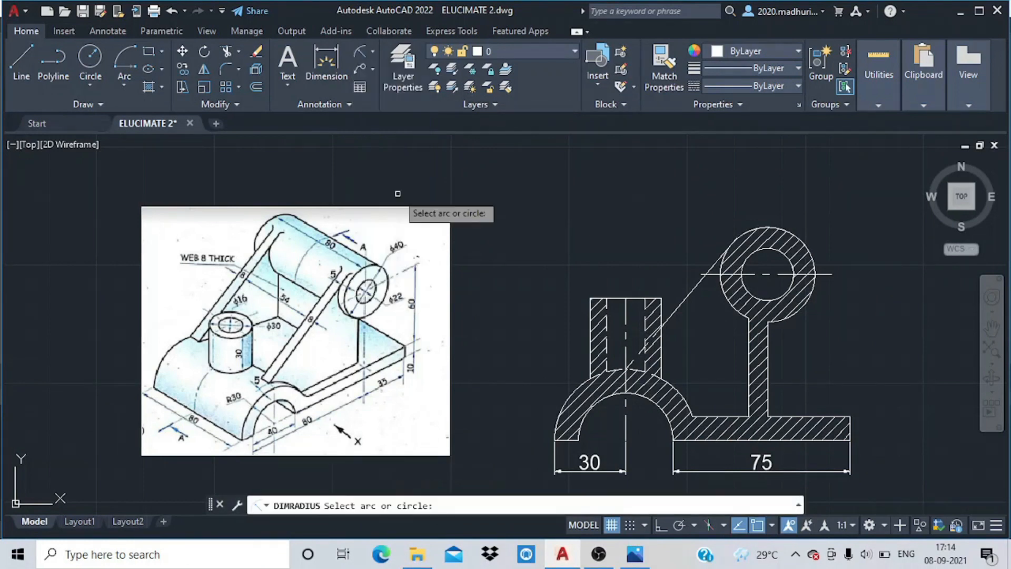
{"action": "left_click", "coordinate": [774, 253]}
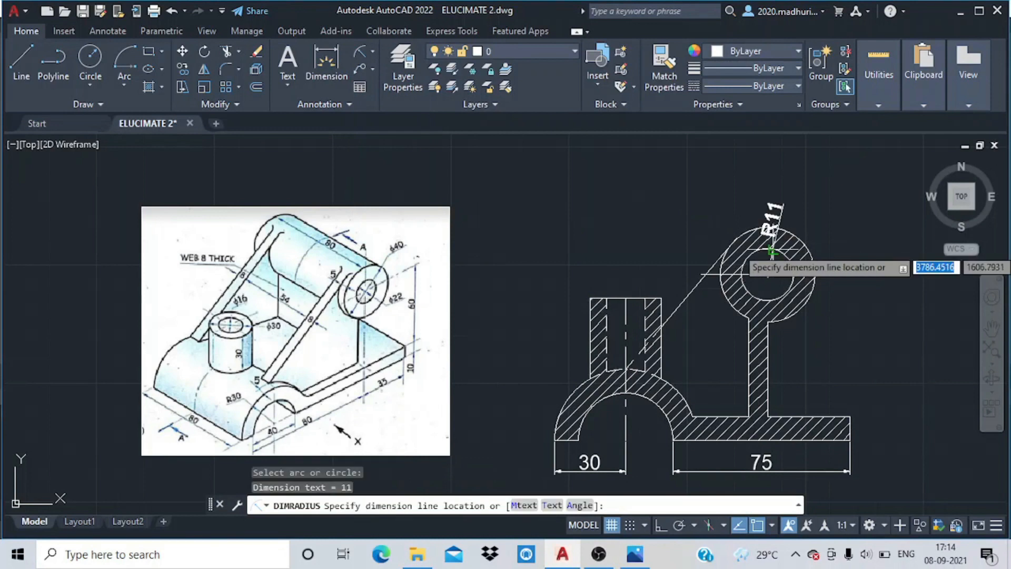
{"action": "left_click", "coordinate": [853, 217]}
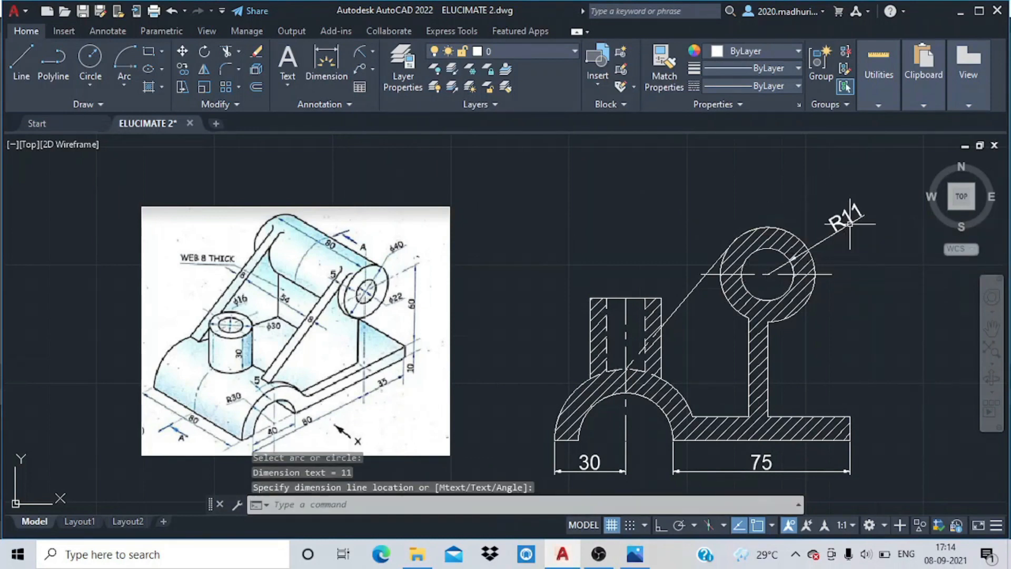
{"action": "key", "text": "Return"}
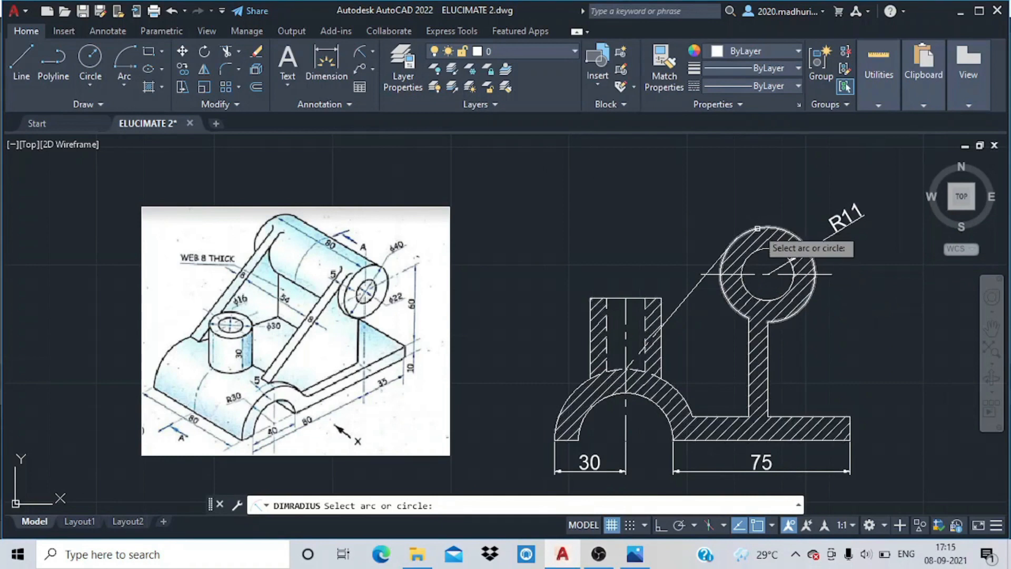
{"action": "left_click", "coordinate": [761, 236]}
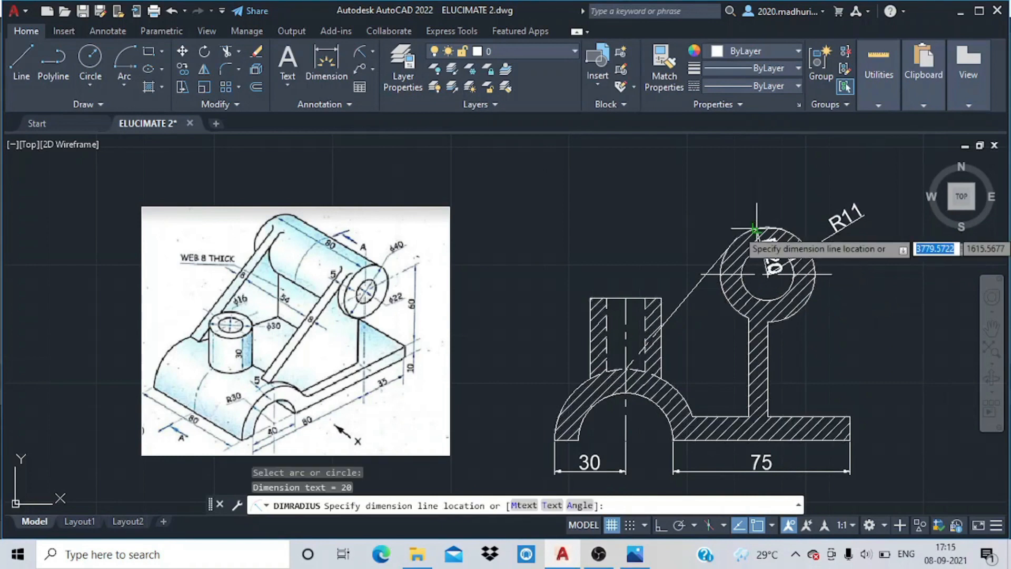
{"action": "left_click", "coordinate": [702, 221]}
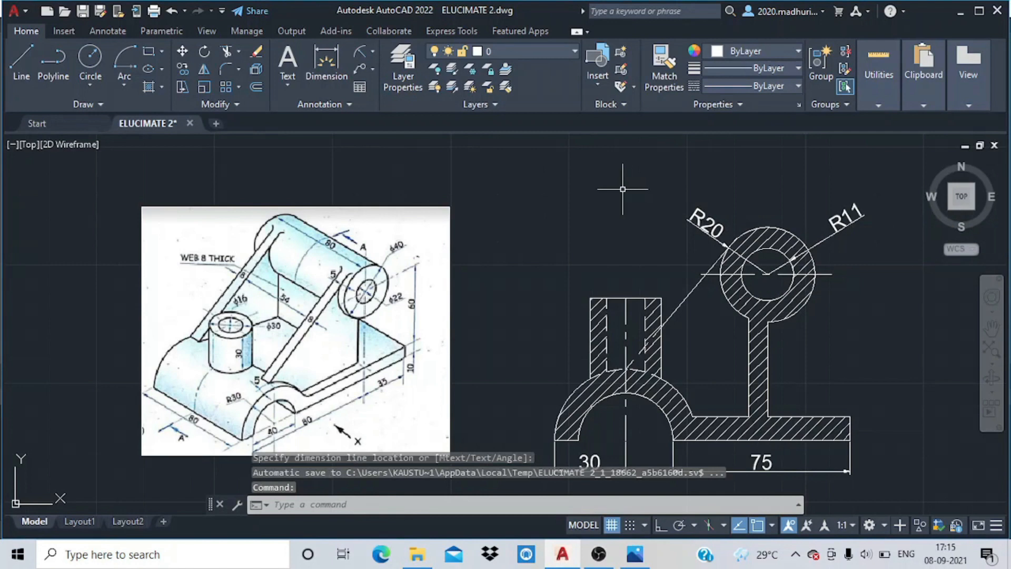
Add a radius dimension to the arch's inner arc, placing its text outside the arch at the upper left
{"action": "left_click", "coordinate": [372, 50]}
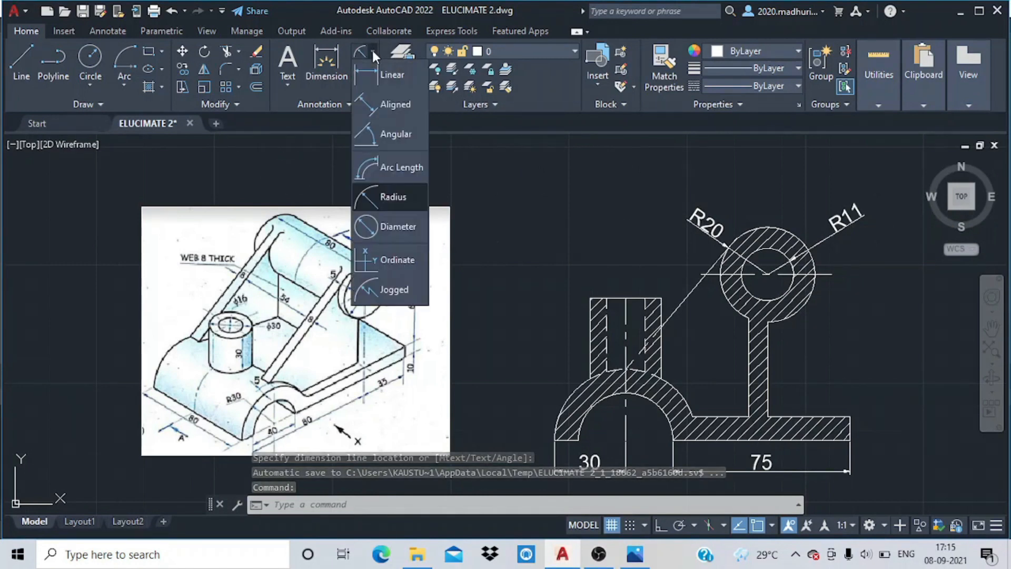
{"action": "left_click", "coordinate": [383, 204]}
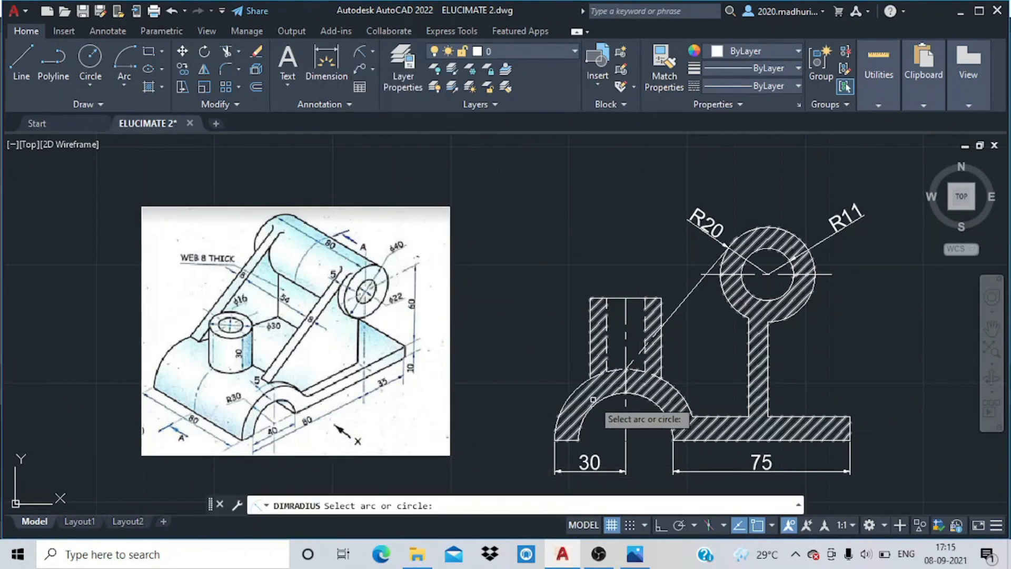
{"action": "left_click", "coordinate": [597, 407]}
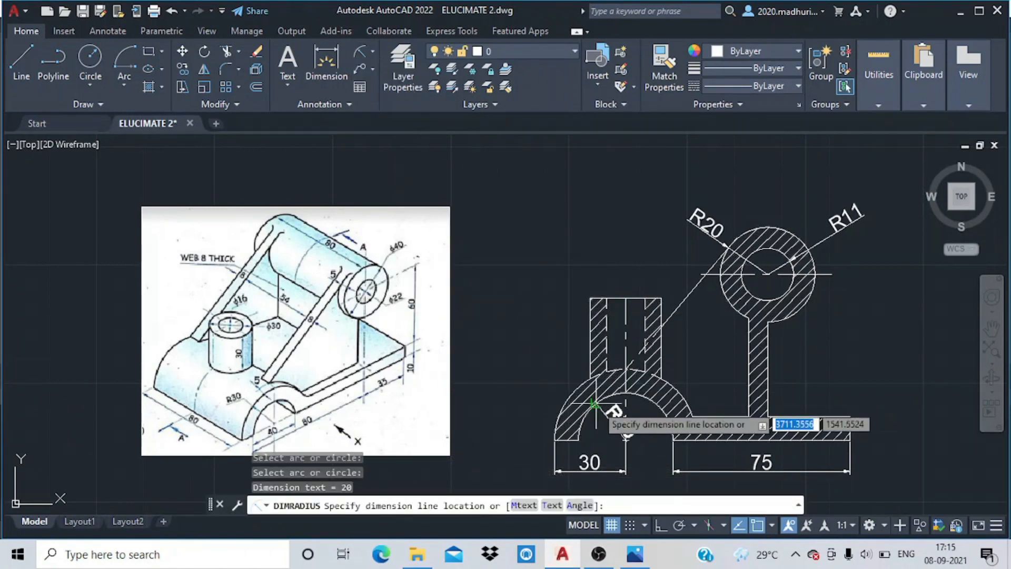
{"action": "left_click", "coordinate": [552, 367]}
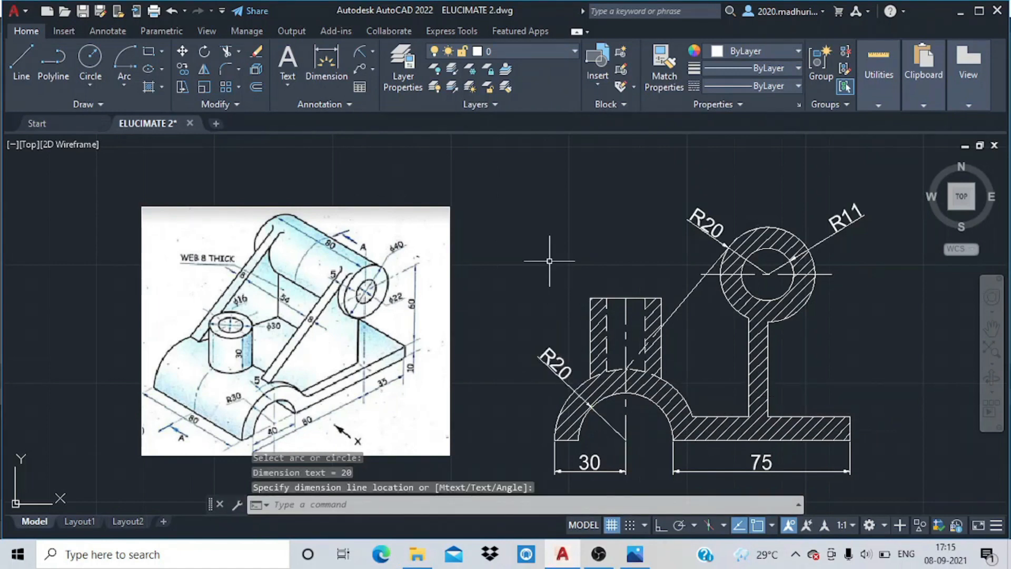